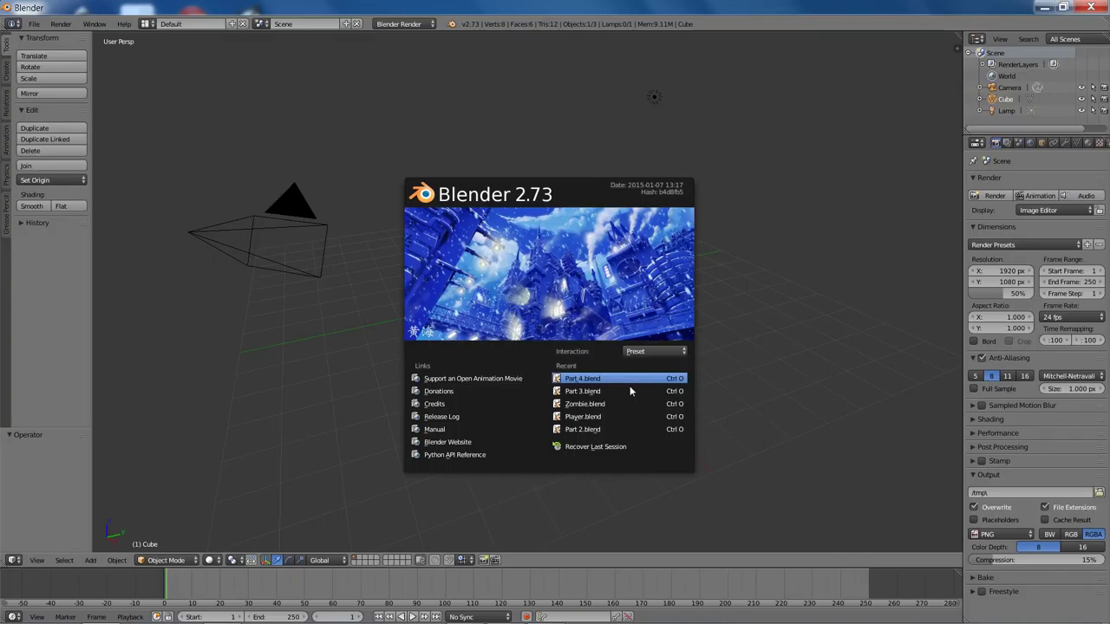
# Open Part 3.blend from the Recent list and save it as Part 4.blend
pyautogui.click(631, 391)
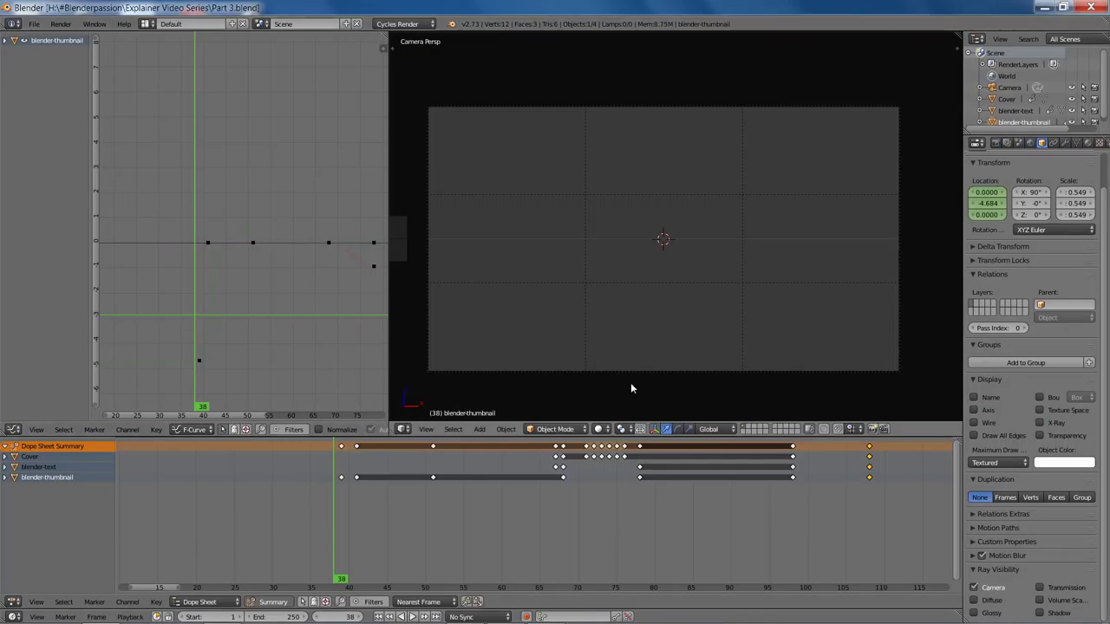
pyautogui.hotkey('ctrl', 'shift', 's')
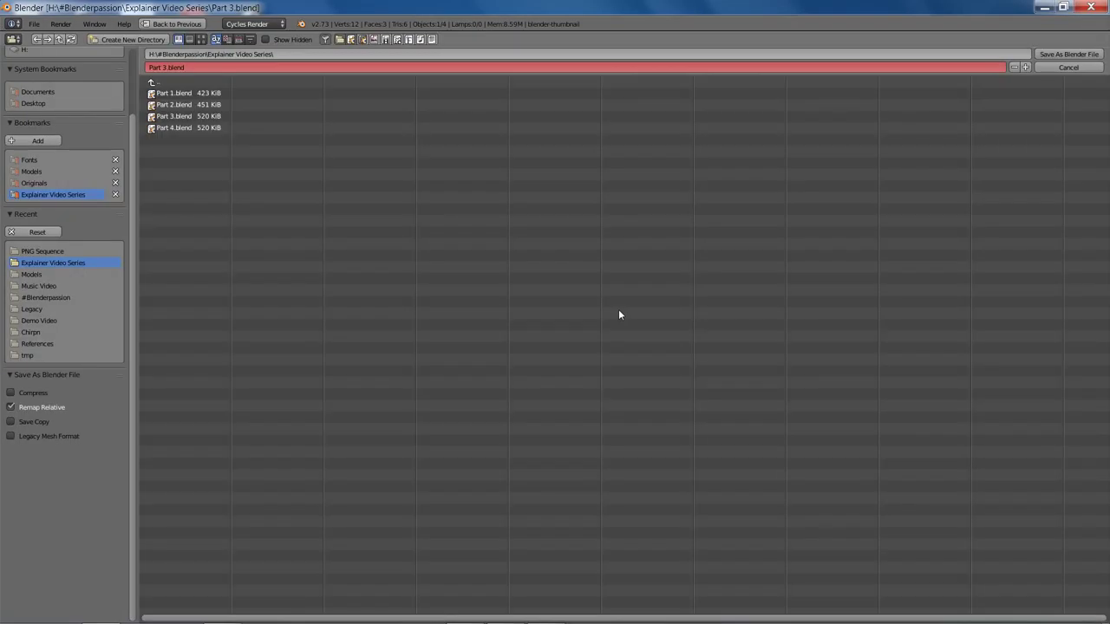
pyautogui.click(184, 128)
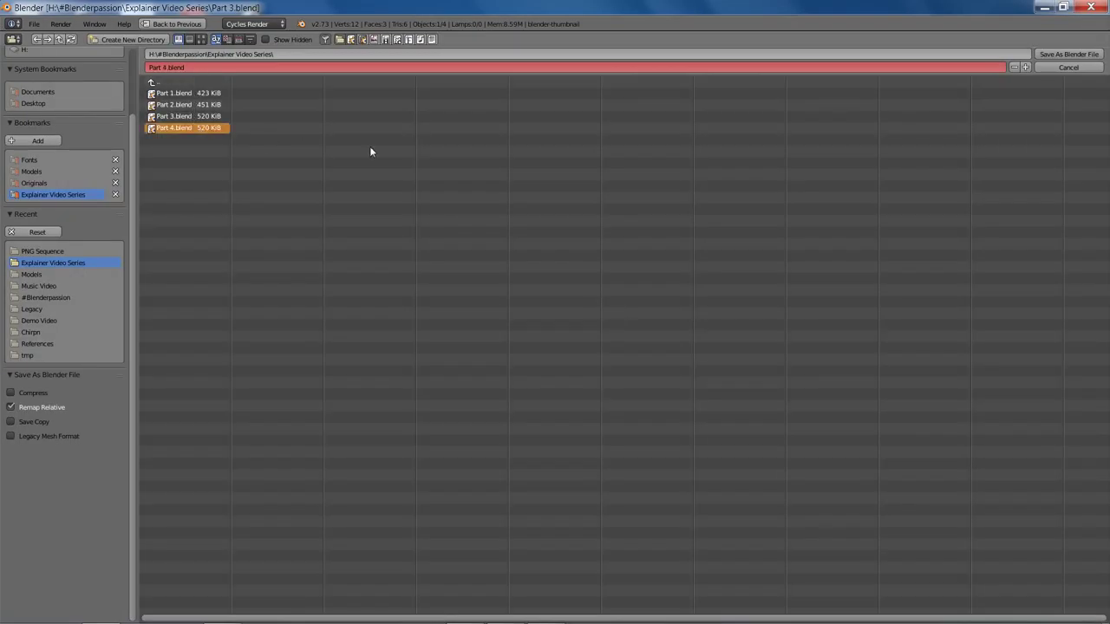
pyautogui.click(1041, 55)
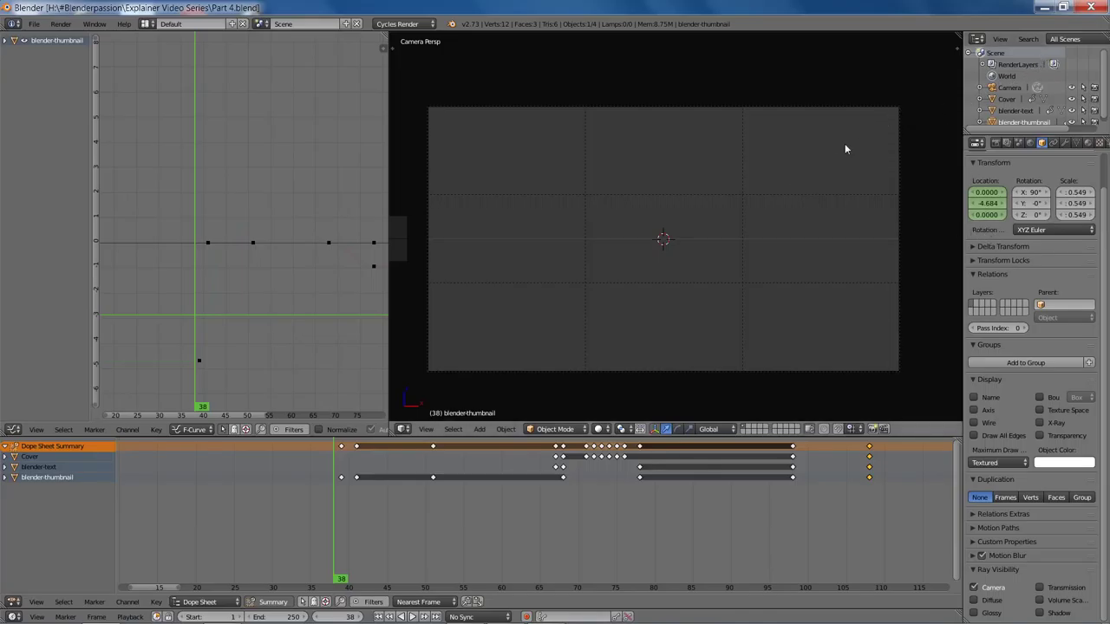
# Leave camera view, orbit the scene and scrub the animation to frame 98
pyautogui.press('KP_1')
pyautogui.moveTo(841, 154); pyautogui.dragTo(798, 174, button='middle')
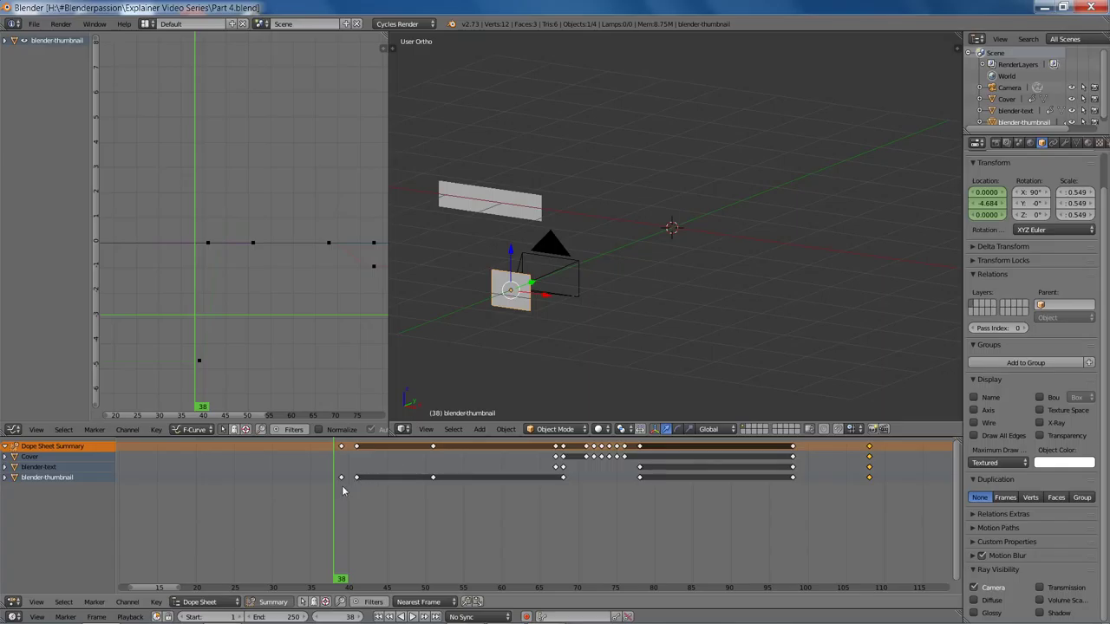
pyautogui.scroll(-3, 342, 485)
pyautogui.moveTo(408, 472); pyautogui.dragTo(699, 486)
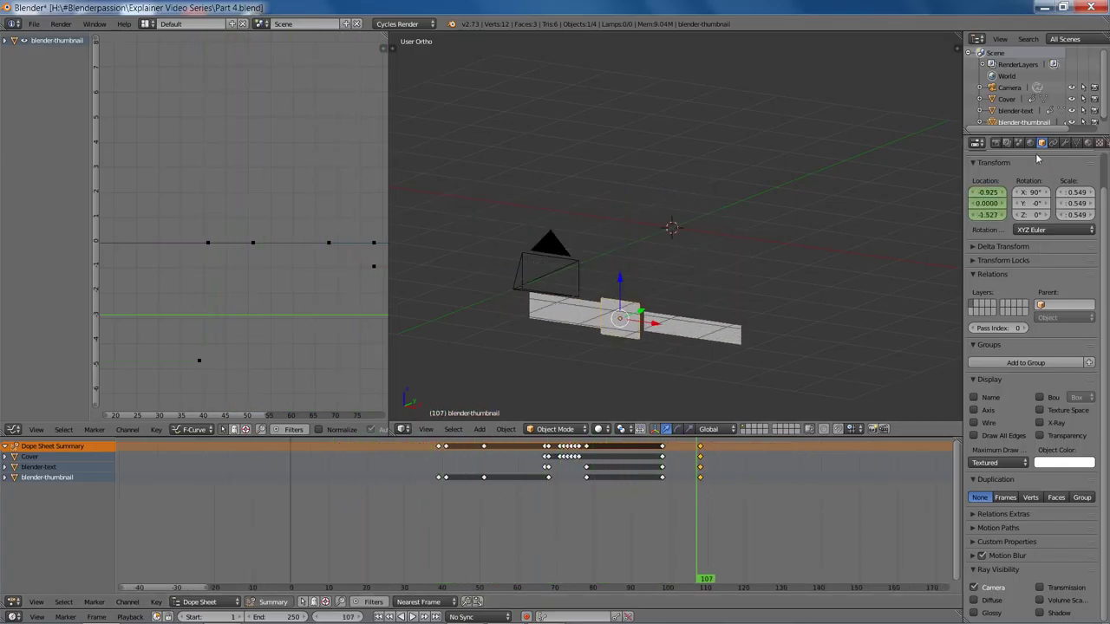
# In Render Properties, browse for the render output folder
pyautogui.click(995, 142)
pyautogui.scroll(-5, 1020, 277)
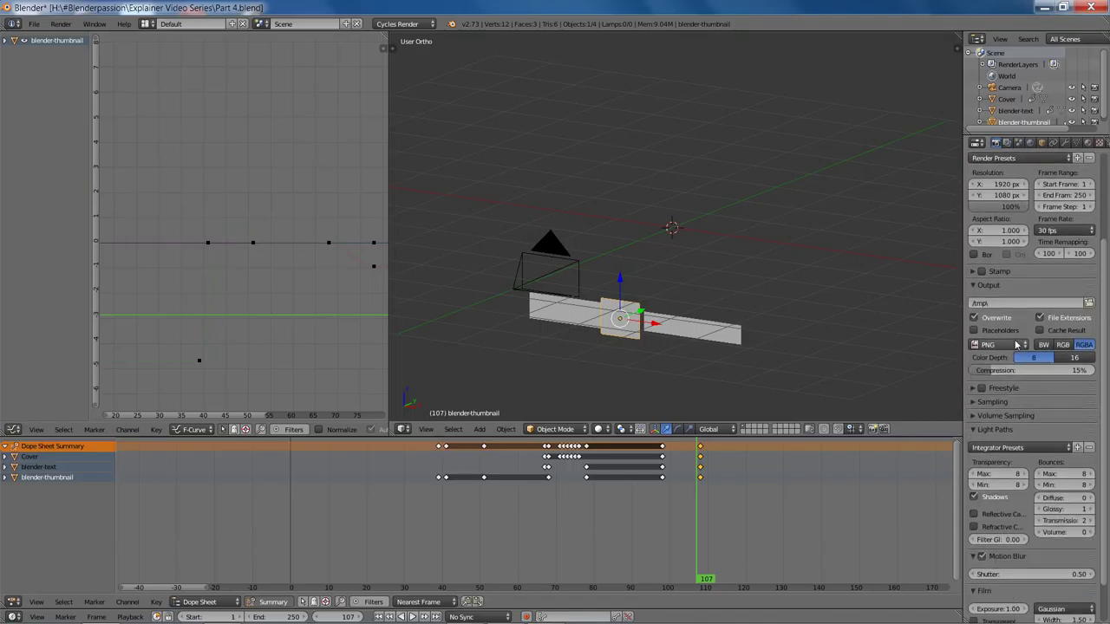
pyautogui.scroll(-1, 1005, 355)
pyautogui.scroll(3, 985, 242)
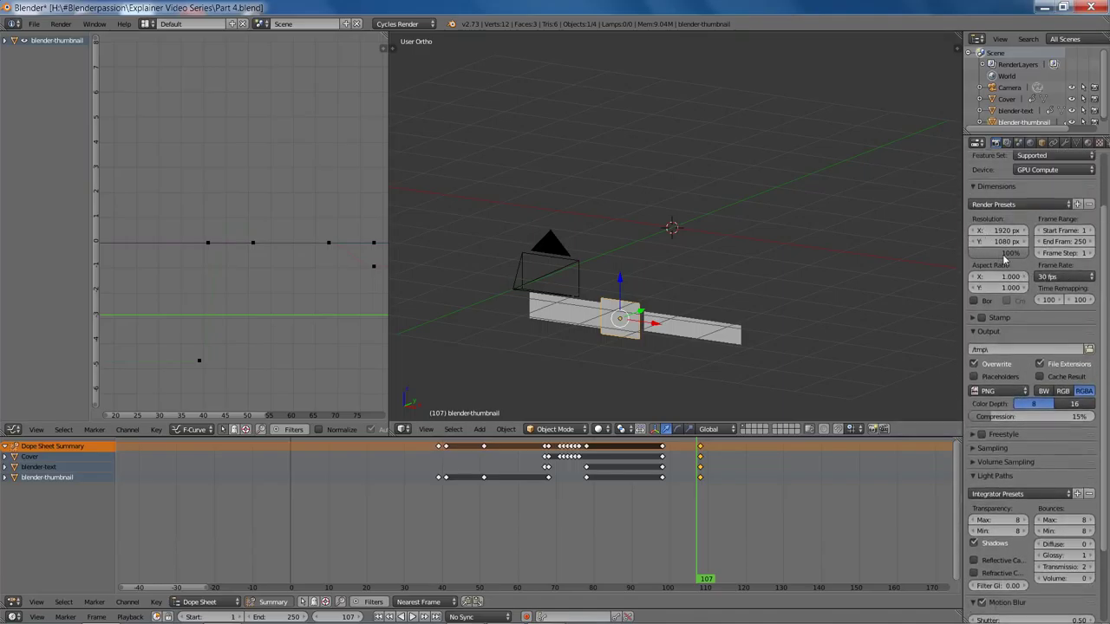
pyautogui.scroll(-3, 1018, 305)
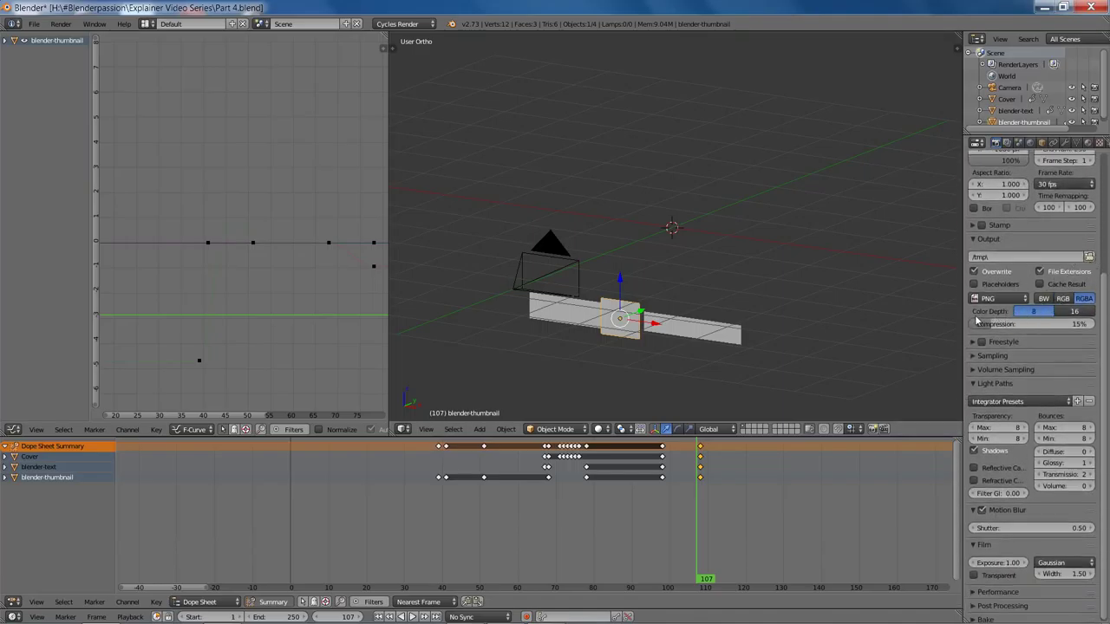
pyautogui.click(1090, 257)
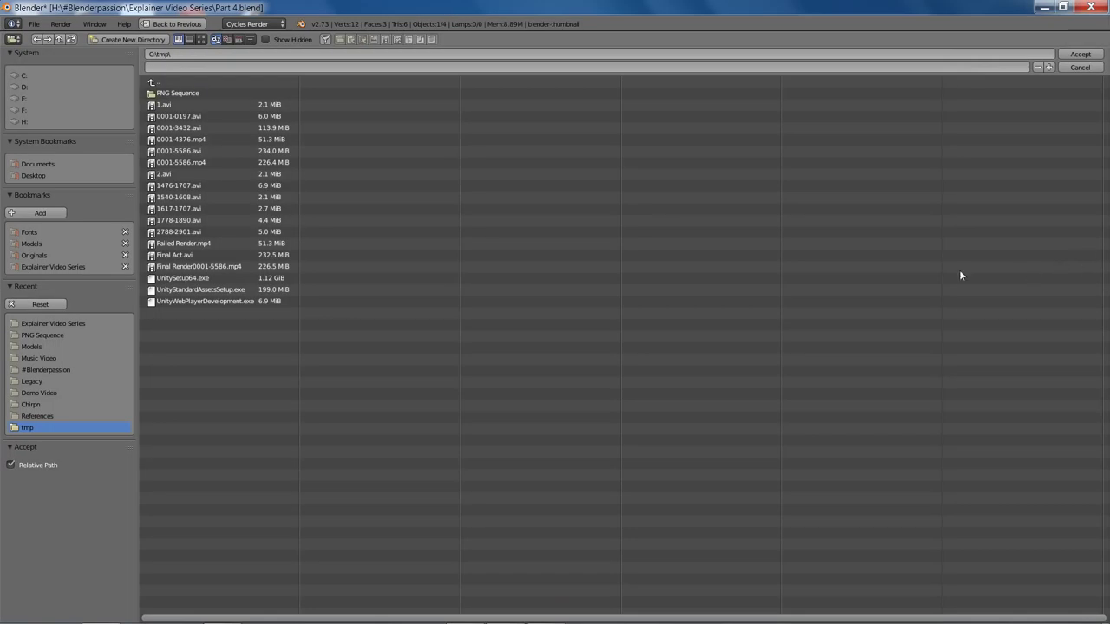
# Set the render output folder to C:\tmp\PNG Sequence\
pyautogui.click(171, 94)
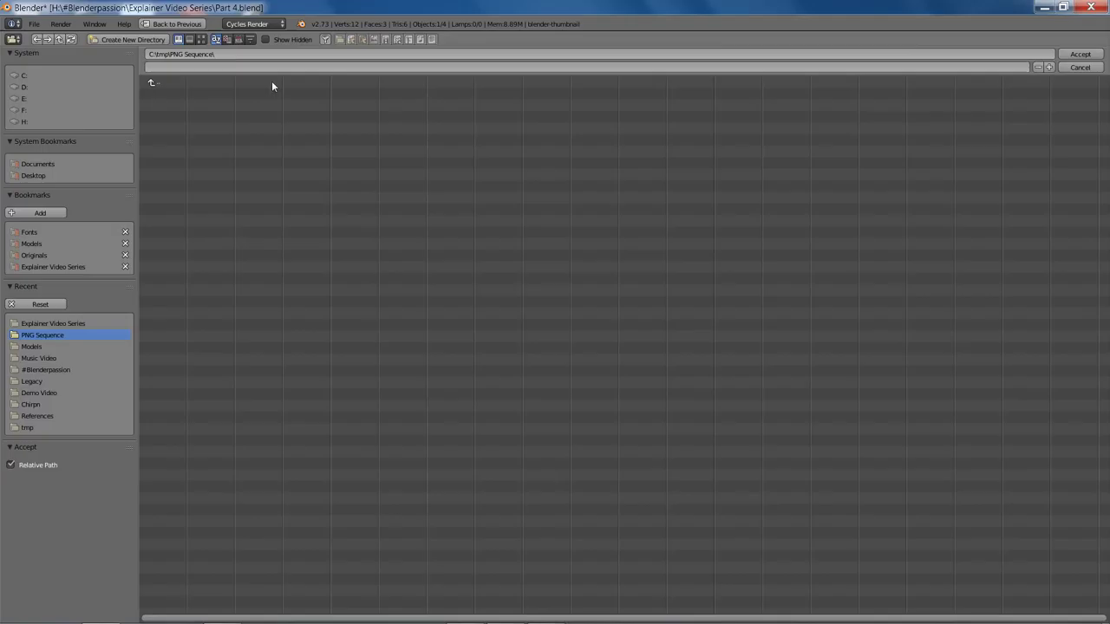
pyautogui.click(1081, 54)
pyautogui.scroll(-3, 1044, 329)
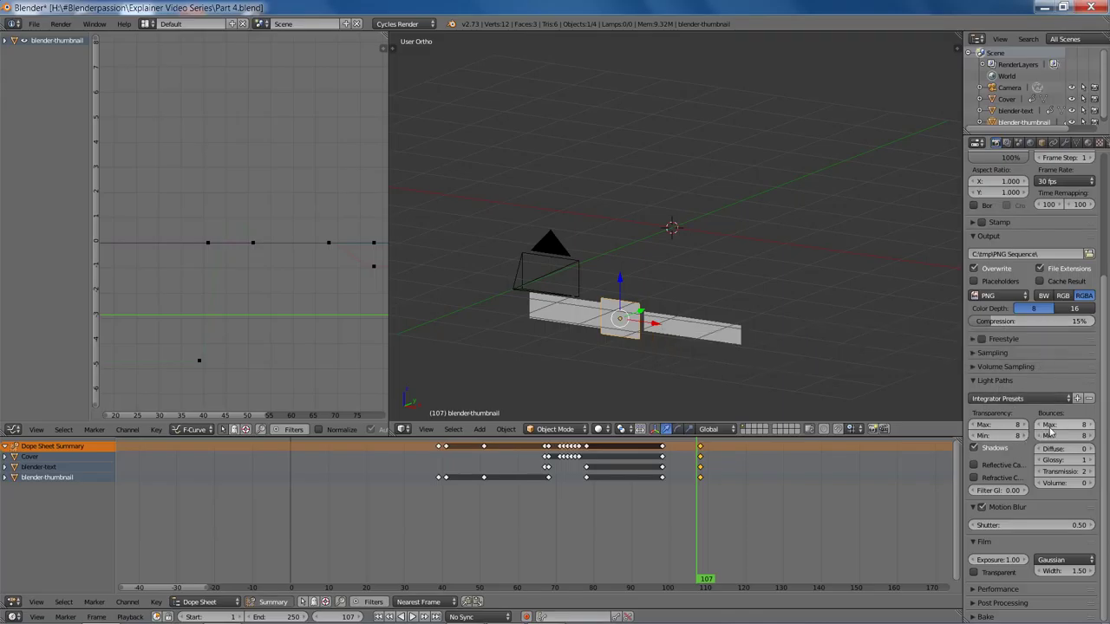
# Expand the Sampling panel, orbit toward the front and scrub back to frame 68
pyautogui.click(1001, 352)
pyautogui.scroll(-2, 1002, 347)
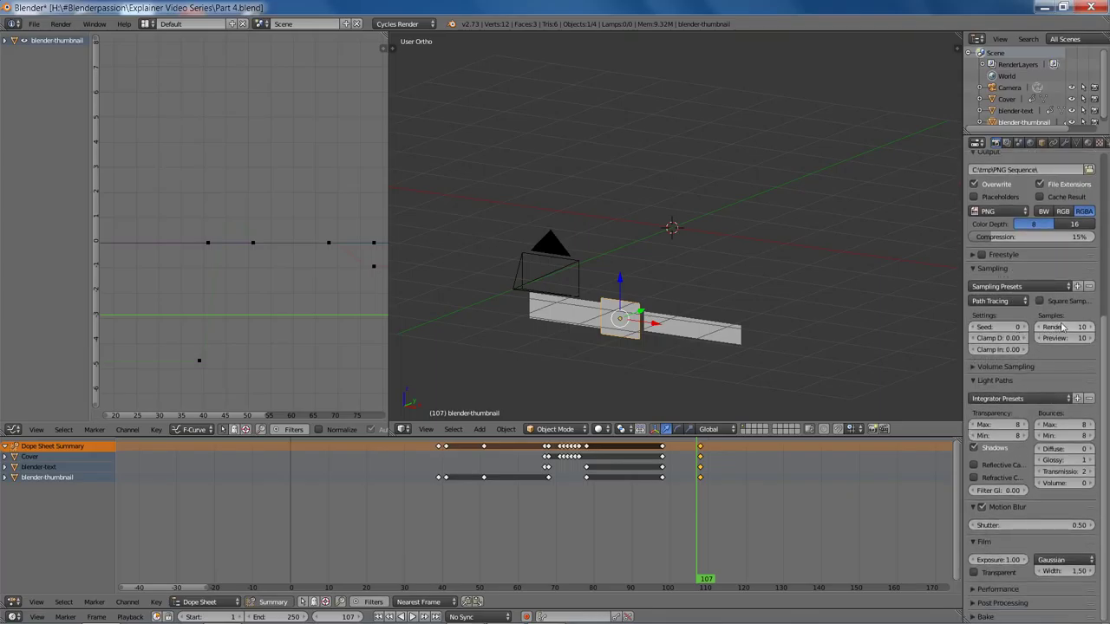
pyautogui.moveTo(809, 268); pyautogui.dragTo(836, 268, button='middle')
pyautogui.moveTo(598, 503); pyautogui.dragTo(556, 517)
# Show the camera view framed with rendered shading at frame 78
pyautogui.press('KP_0')
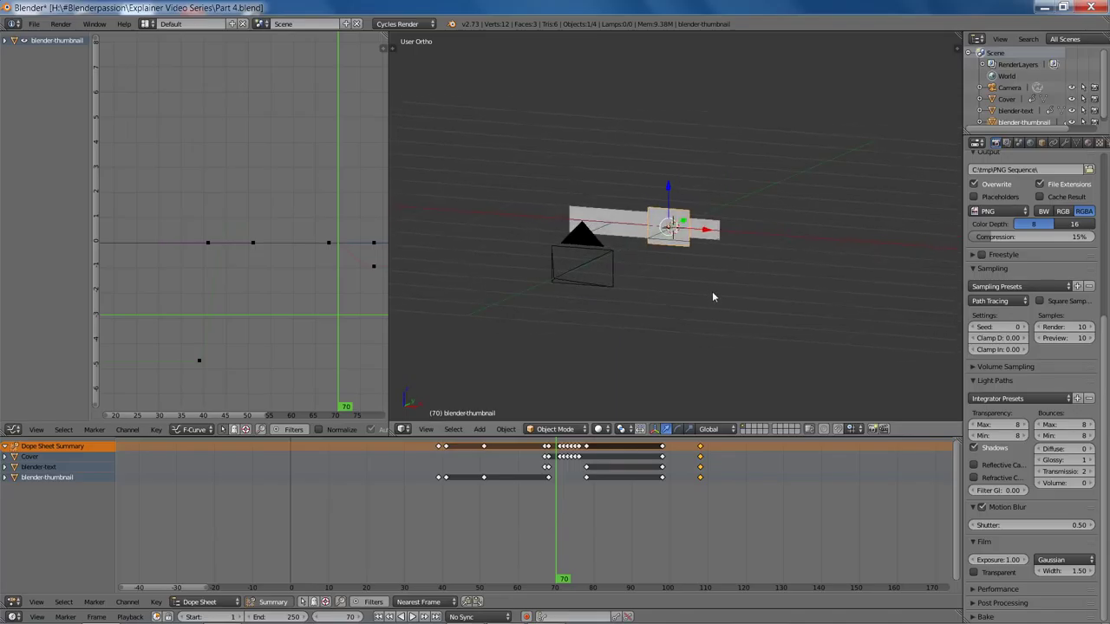
pyautogui.press('Home')
pyautogui.hotkey('shift', 'z')
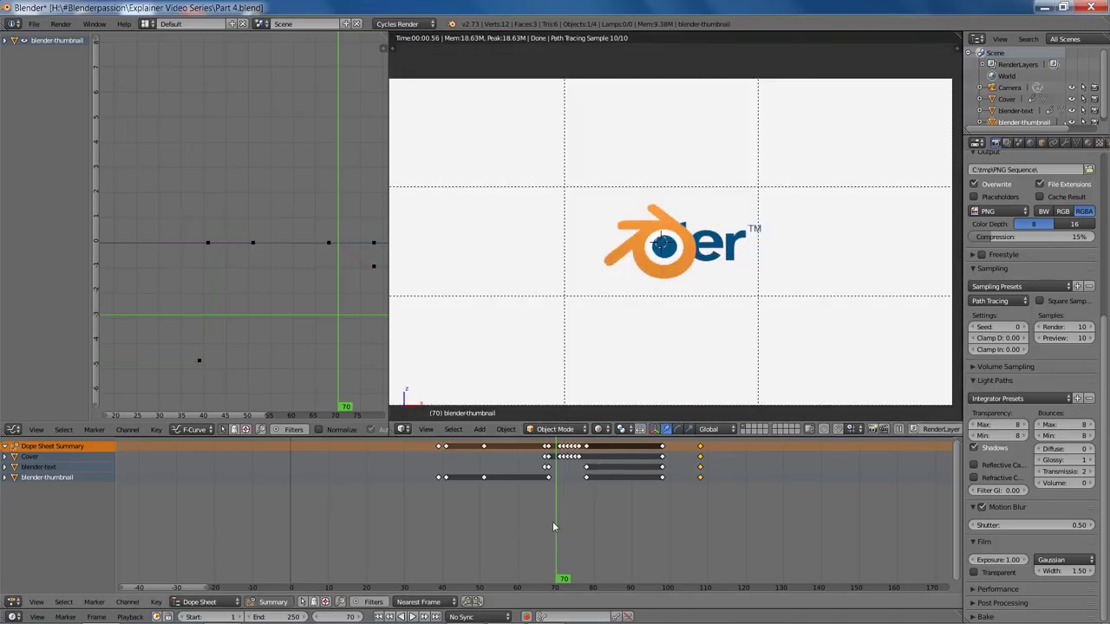
pyautogui.moveTo(553, 526); pyautogui.dragTo(587, 524)
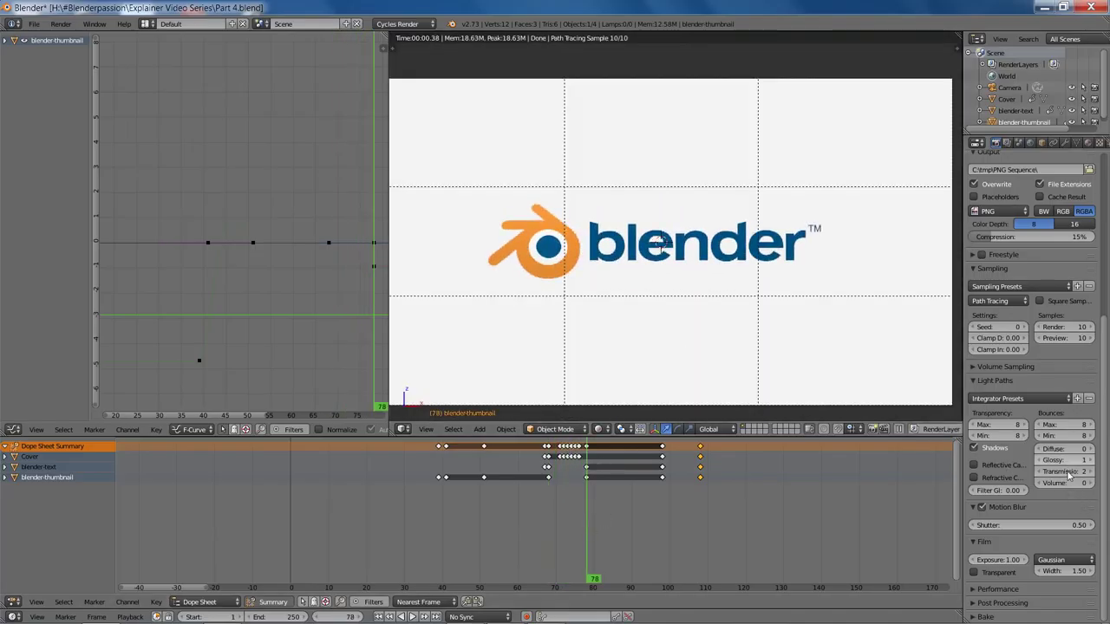
# Lower the viewport preview samples to 1
pyautogui.moveTo(1067, 335)
pyautogui.mouseDown()
pyautogui.moveTo(1041, 336)
pyautogui.moveTo(1063, 344)
pyautogui.mouseUp()
pyautogui.moveTo(573, 503); pyautogui.dragTo(633, 533)
pyautogui.scroll(-1, 701, 216)
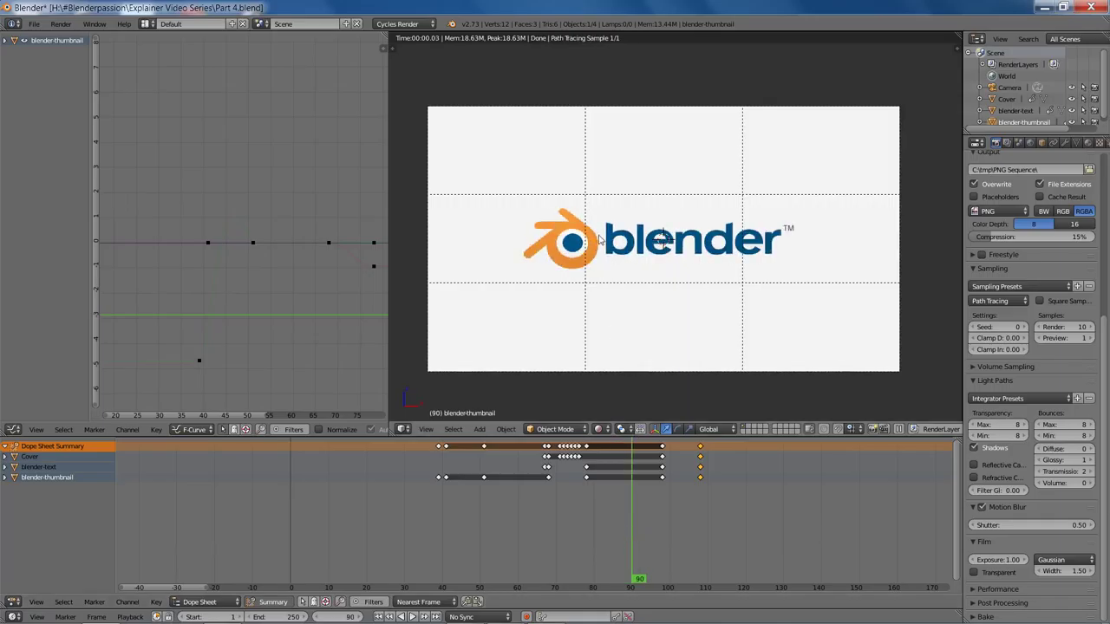
pyautogui.scroll(8, 658, 292)
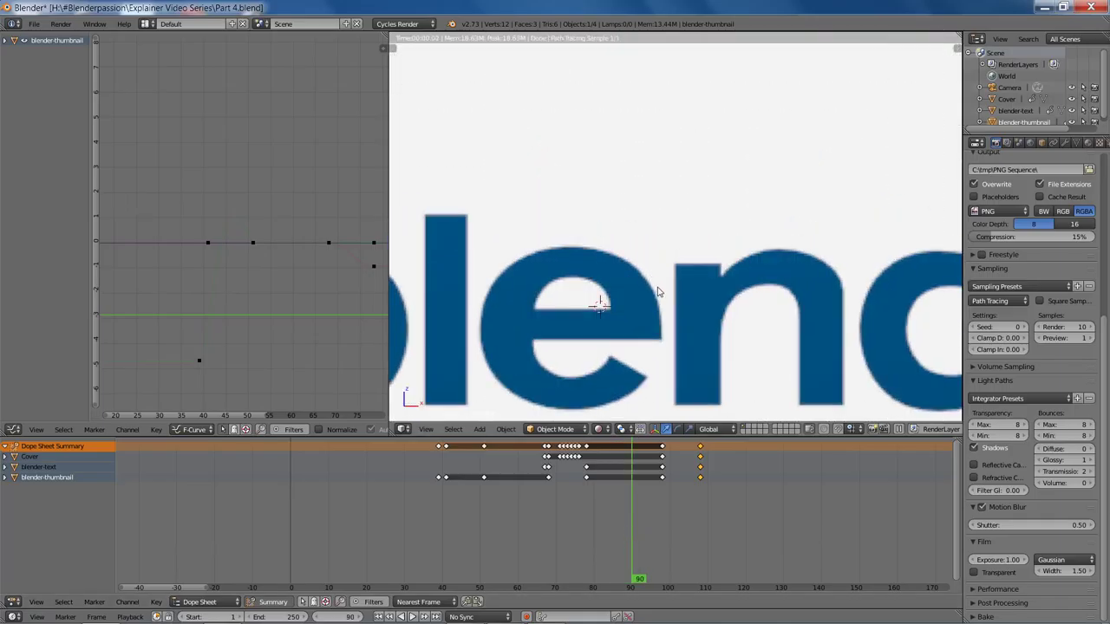
# Check frames 72 to 80, then render a still of frame 104 with F12
pyautogui.moveTo(598, 484); pyautogui.dragTo(569, 522)
pyautogui.scroll(-8, 656, 384)
pyautogui.click(602, 516)
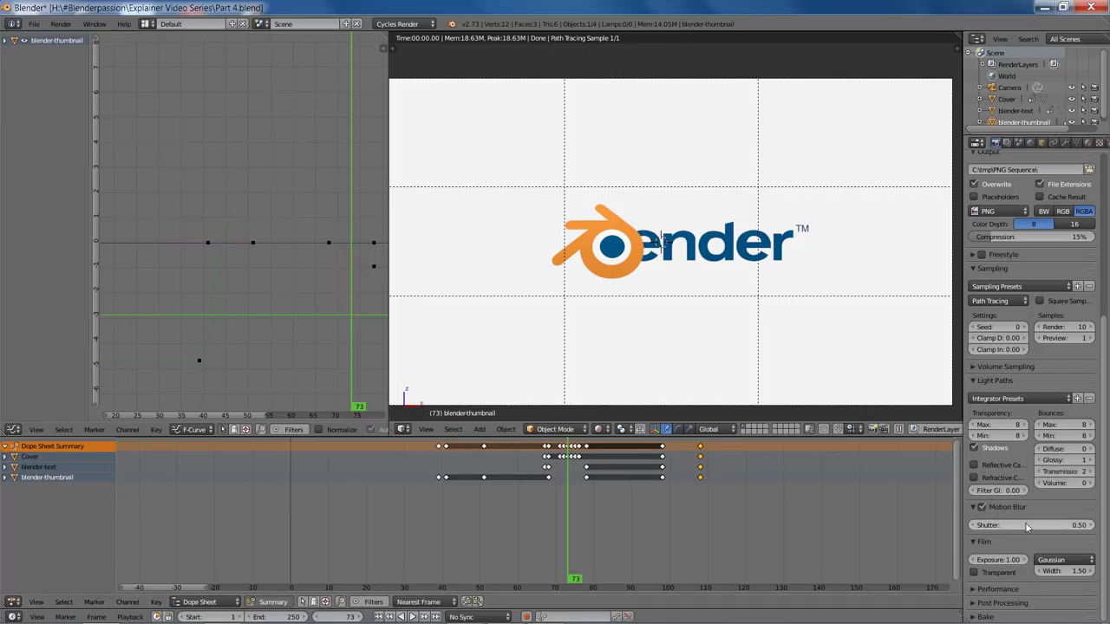
pyautogui.moveTo(646, 503); pyautogui.dragTo(683, 500)
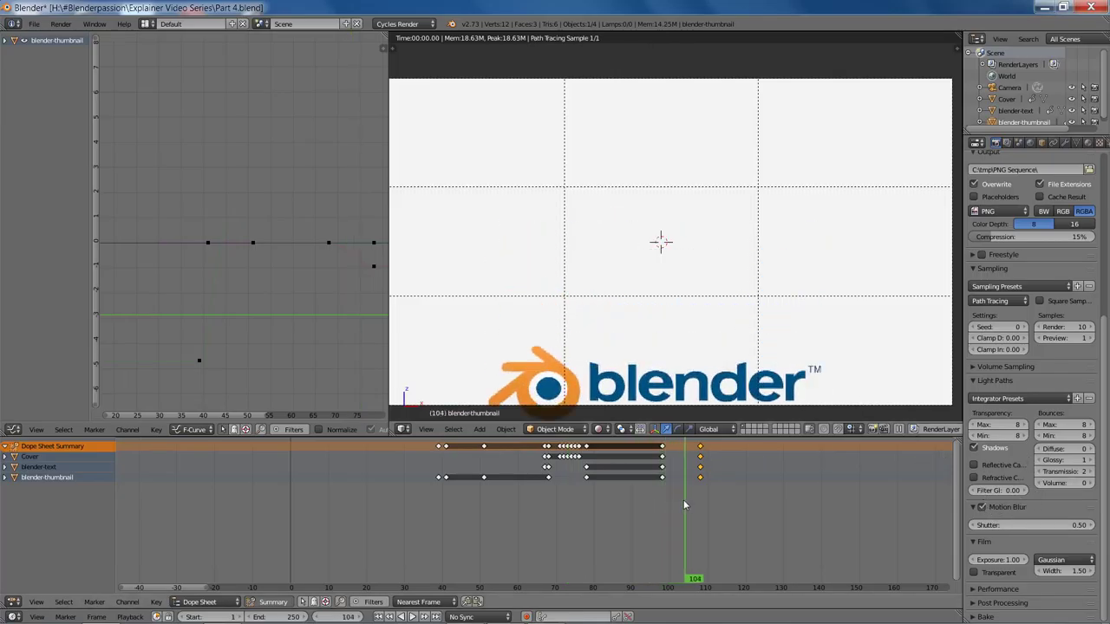
pyautogui.press('F12')
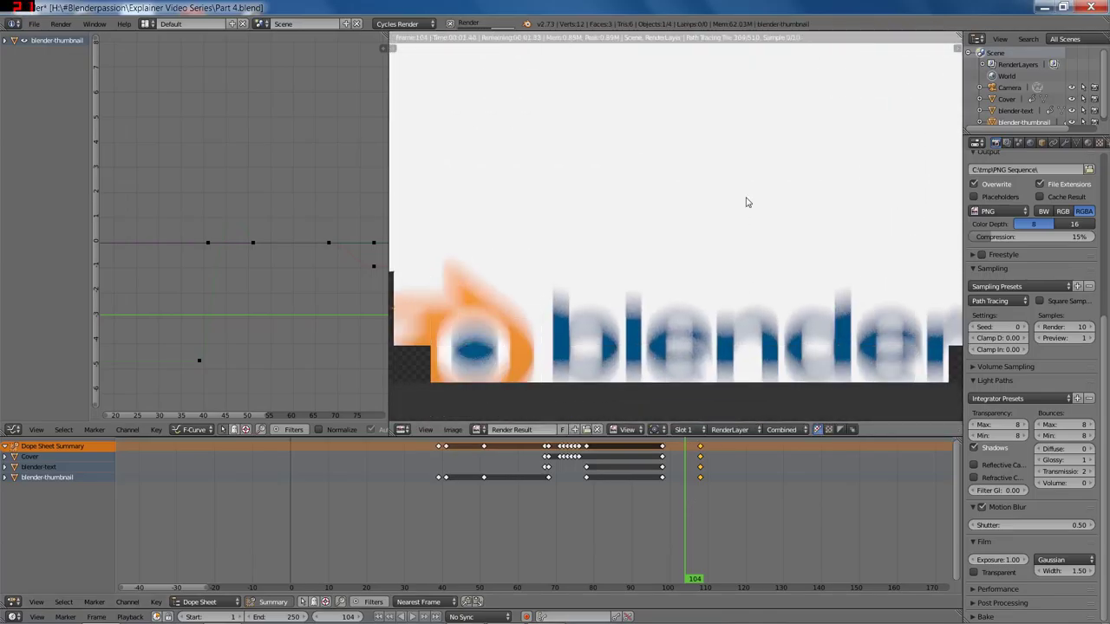
# Set the render tile size to 256 x 256 under Performance
pyautogui.scroll(5, 1041, 347)
pyautogui.scroll(-2, 1041, 347)
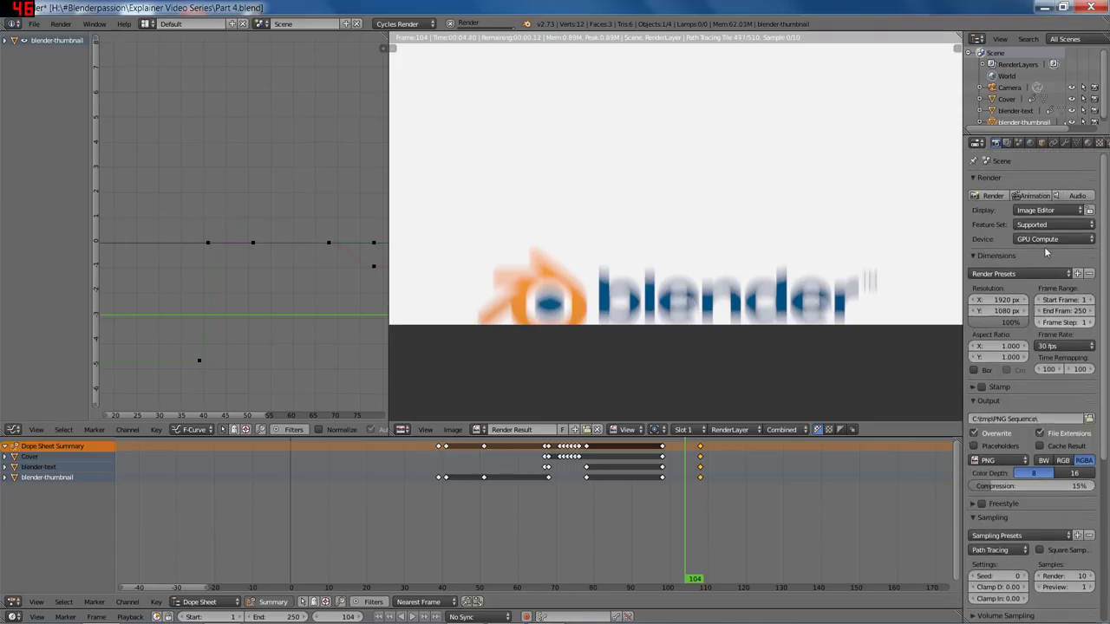
pyautogui.scroll(-3, 1031, 400)
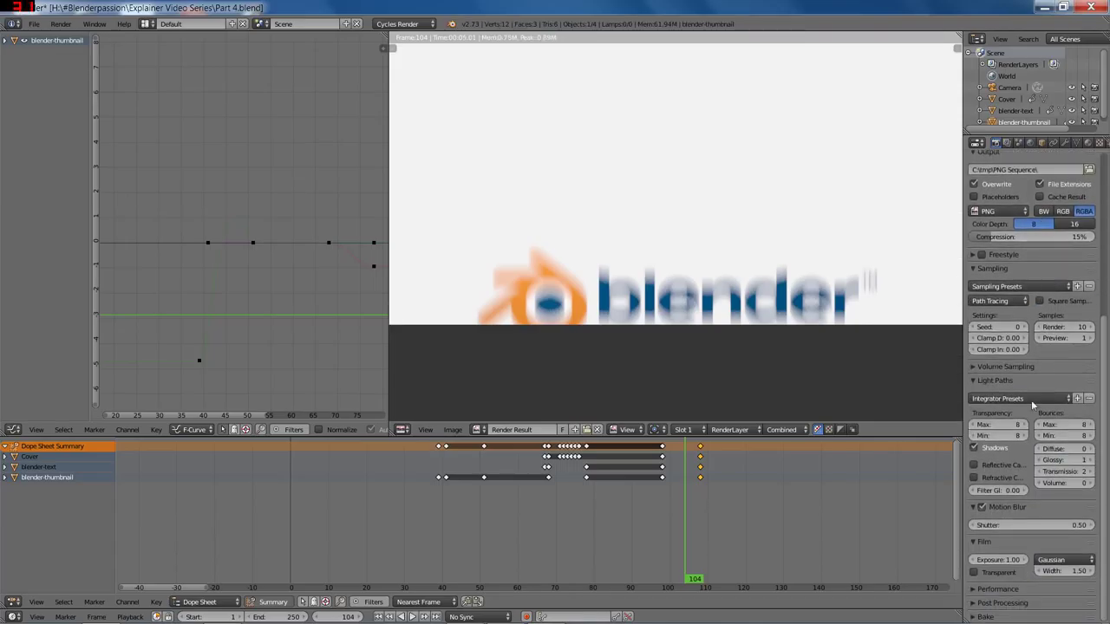
pyautogui.click(976, 590)
pyautogui.scroll(-3, 976, 590)
pyautogui.click(996, 552)
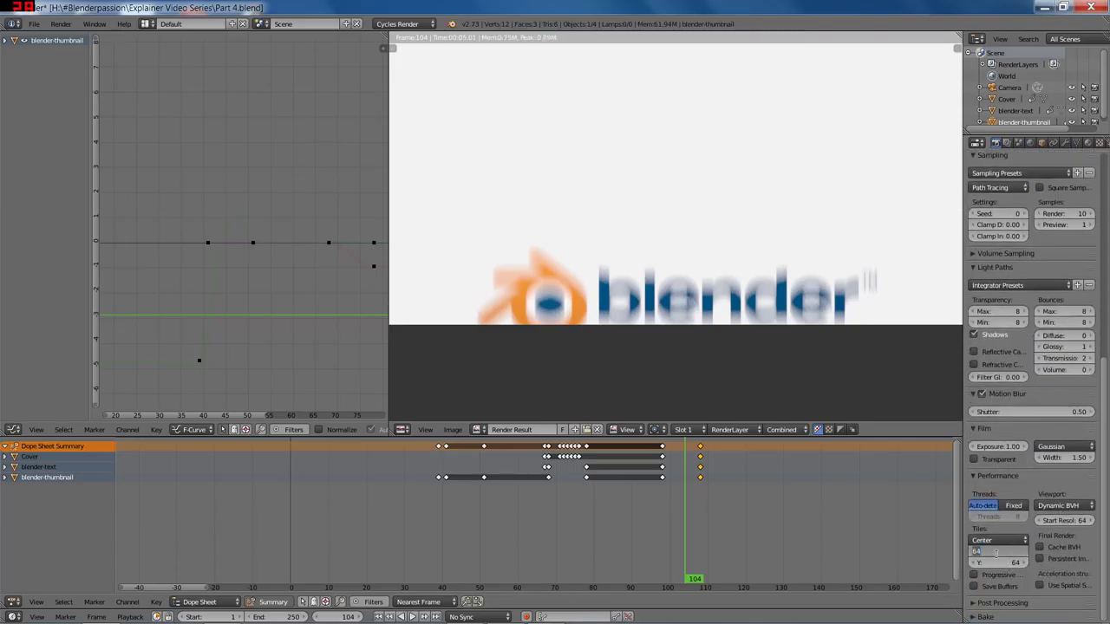
pyautogui.write('256')
pyautogui.press('Tab')
pyautogui.write('25')
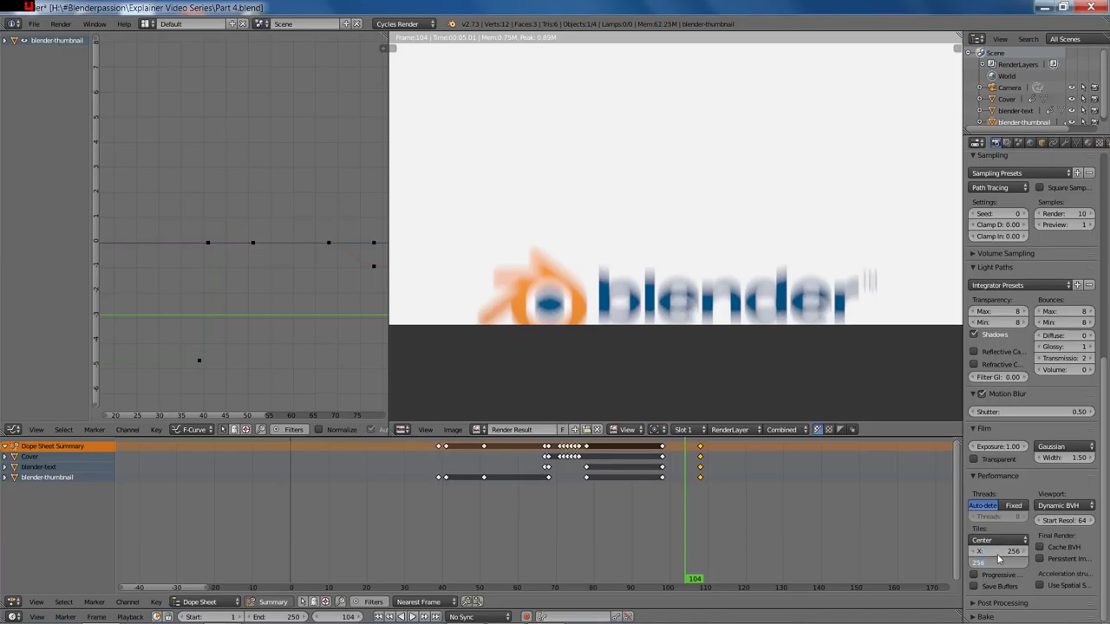
pyautogui.write('6')
pyautogui.press('Return')
# Set render and preview samples to 10, then render frame 104 into slot 2
pyautogui.scroll(10, 1024, 533)
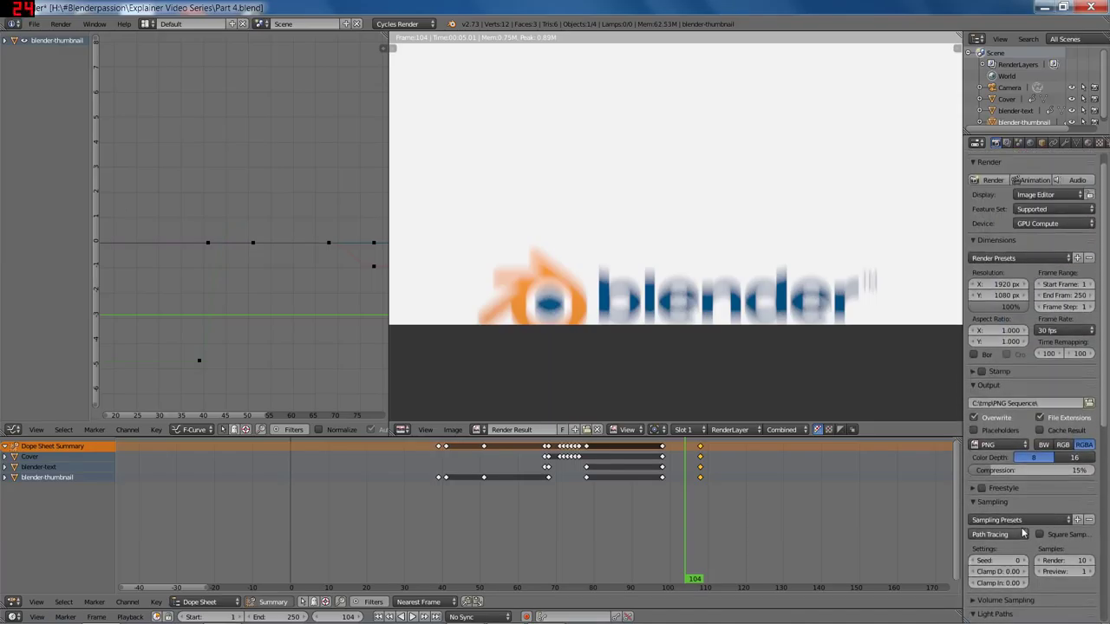
pyautogui.scroll(1, 1024, 533)
pyautogui.keyDown('ctrl'); pyautogui.moveTo(698, 364); pyautogui.dragTo(750, 232, button='middle'); pyautogui.keyUp('ctrl')
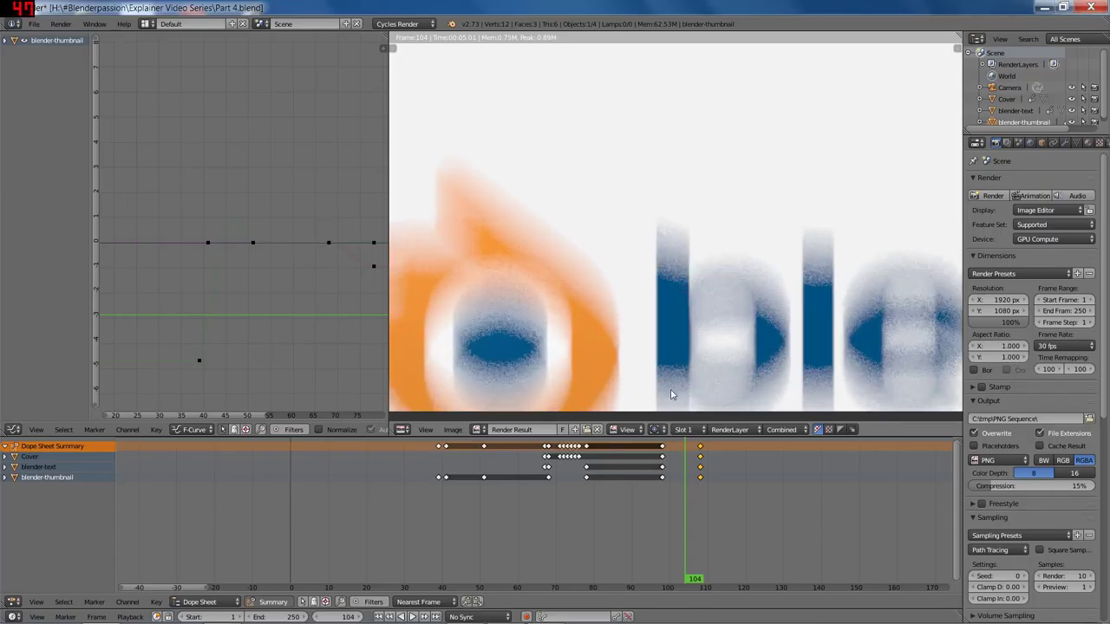
pyautogui.scroll(-4, 838, 262)
pyautogui.scroll(-3, 1028, 436)
pyautogui.scroll(-1, 1028, 435)
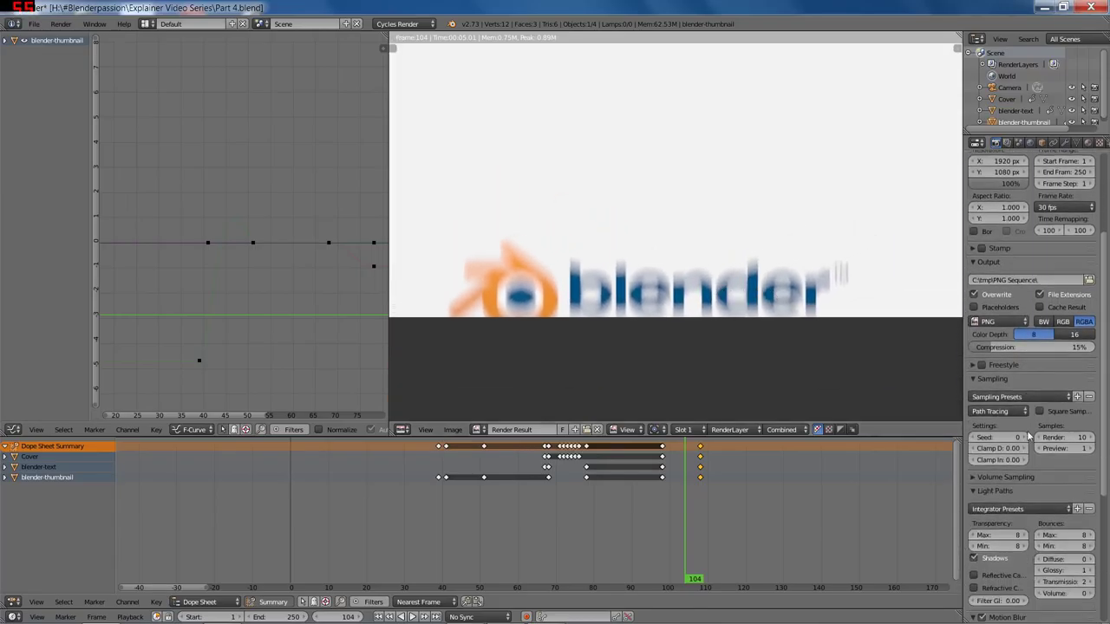
pyautogui.click(1060, 448)
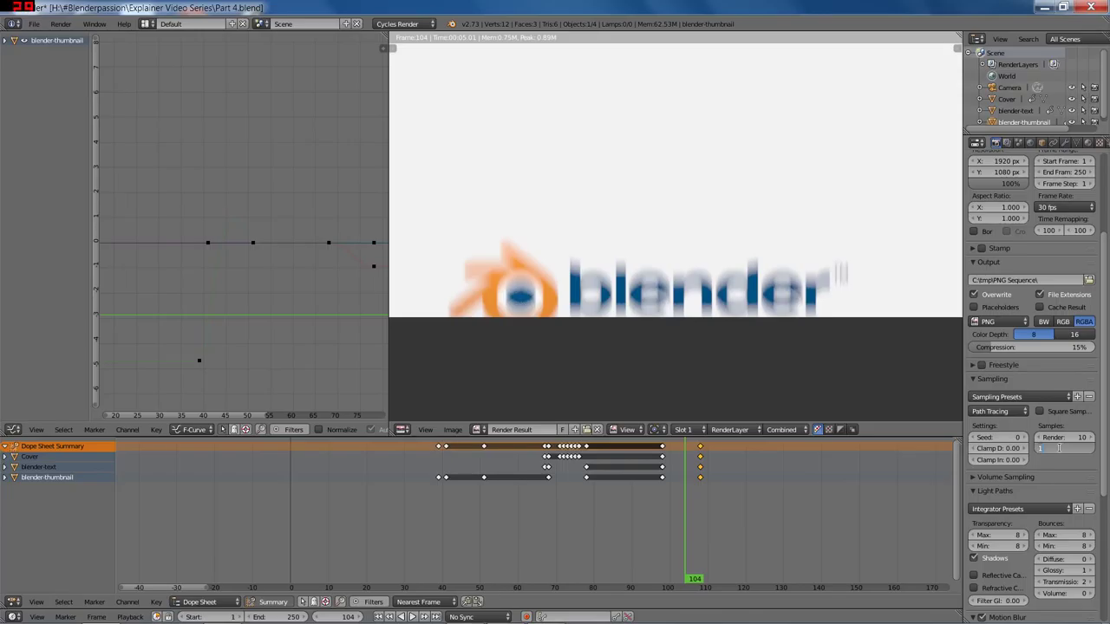
pyautogui.press('Return')
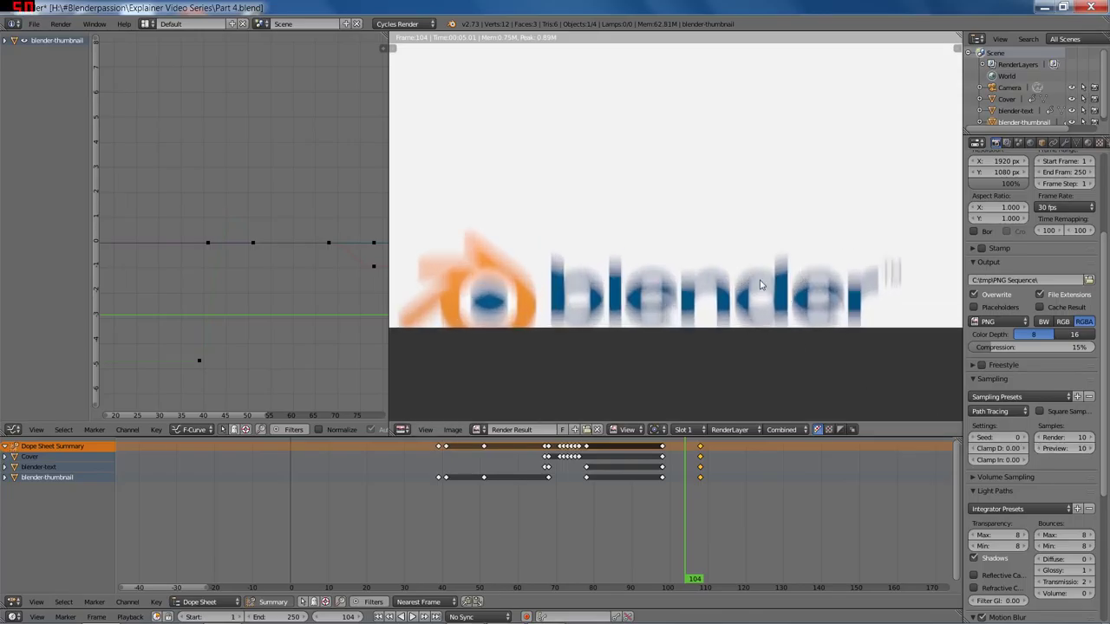
pyautogui.press('j')
pyautogui.press('F12')
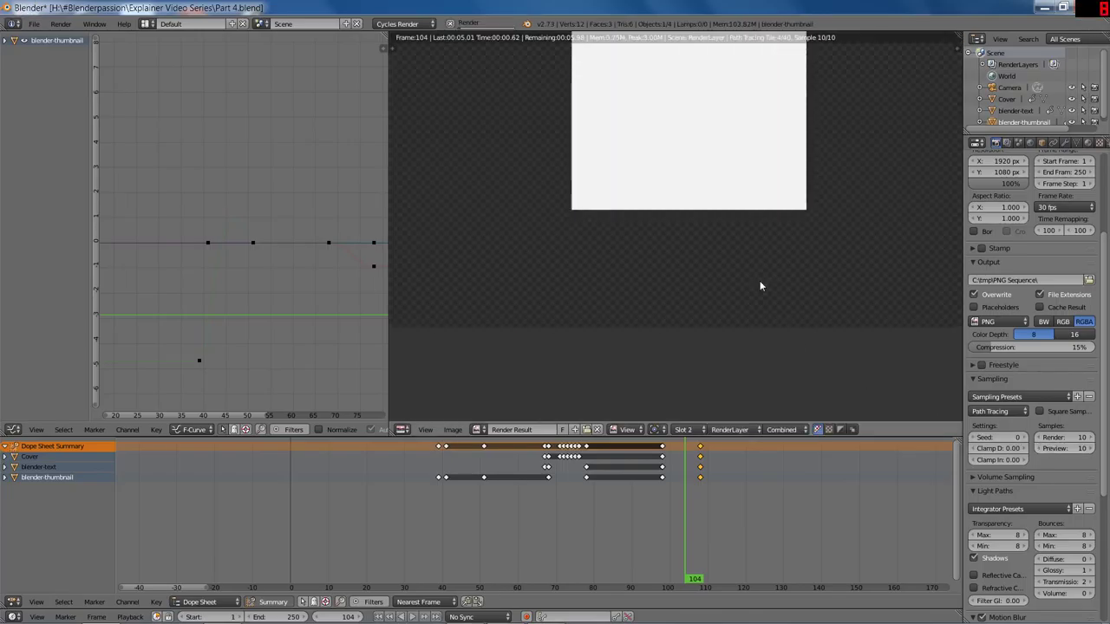
# Compare the slot 1 and slot 2 renders, then return to the camera view at frame 91
pyautogui.scroll(5, 701, 301)
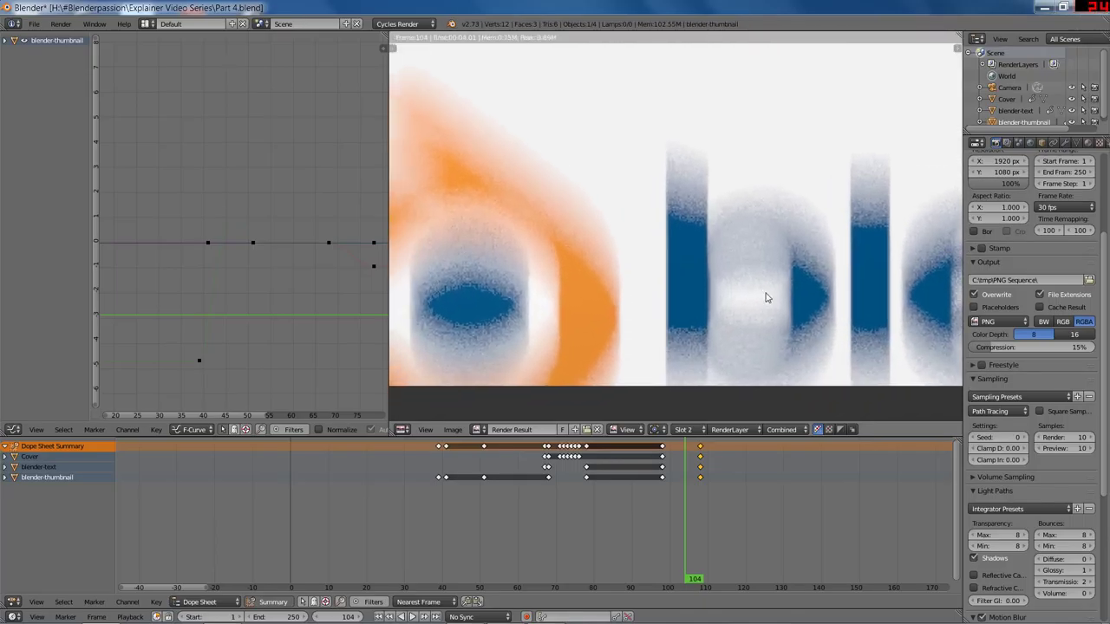
pyautogui.click(695, 431)
pyautogui.click(703, 415)
pyautogui.press('j')
pyautogui.keyDown('ctrl'); pyautogui.moveTo(763, 359); pyautogui.dragTo(758, 384, button='middle'); pyautogui.keyUp('ctrl')
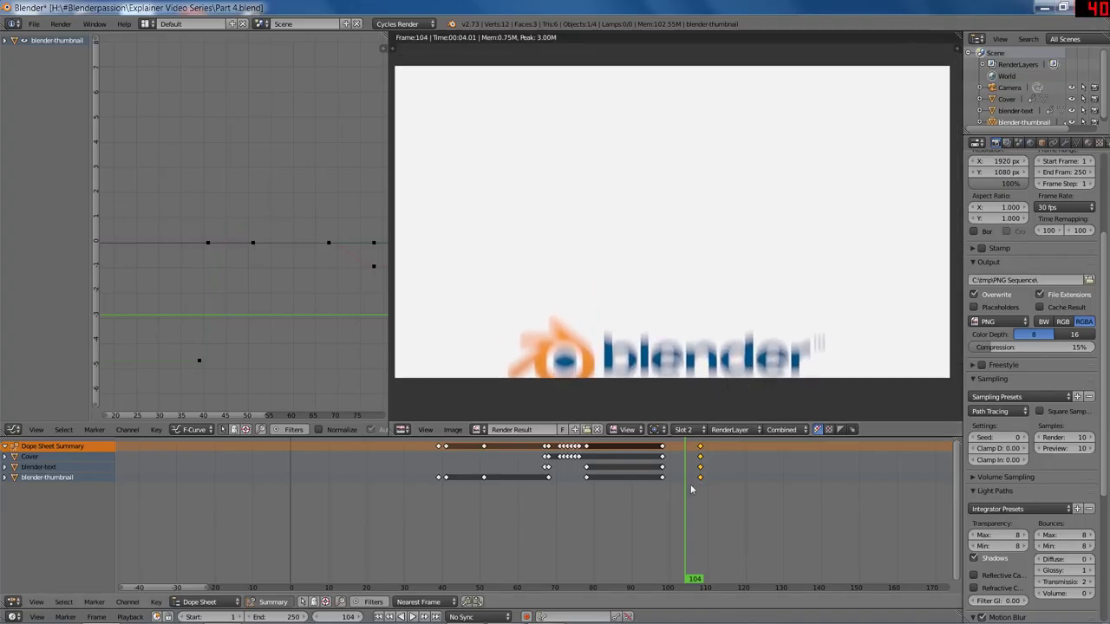
pyautogui.moveTo(690, 484); pyautogui.dragTo(643, 512)
pyautogui.hotkey('shift', 'F5')
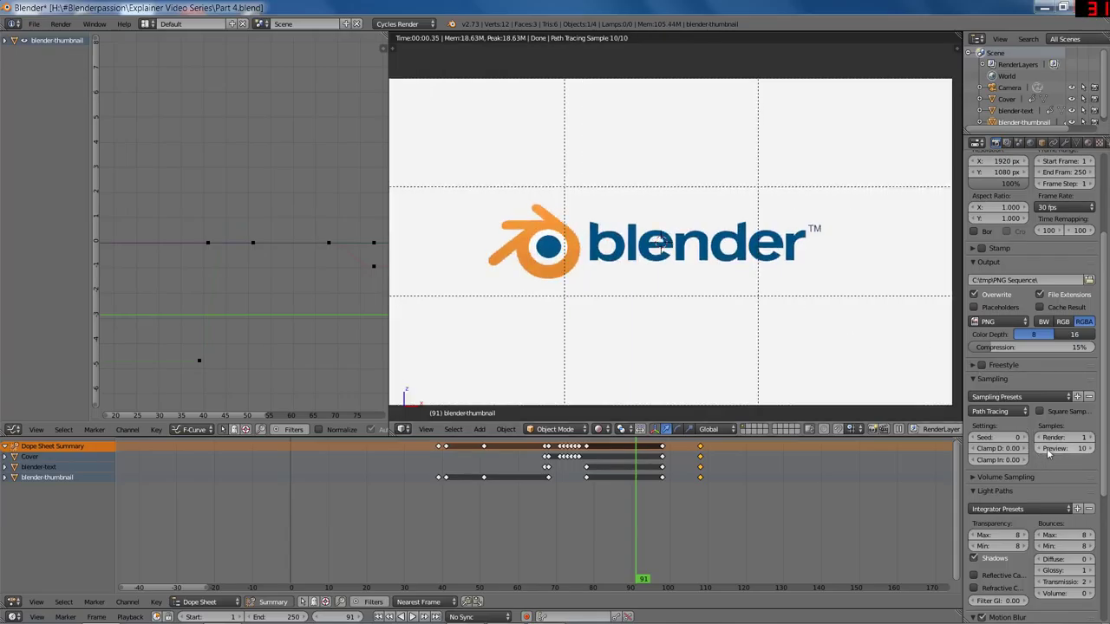
# Scrub back to frame 39 and keyframe the Render samples value there
pyautogui.scroll(-6, 1078, 455)
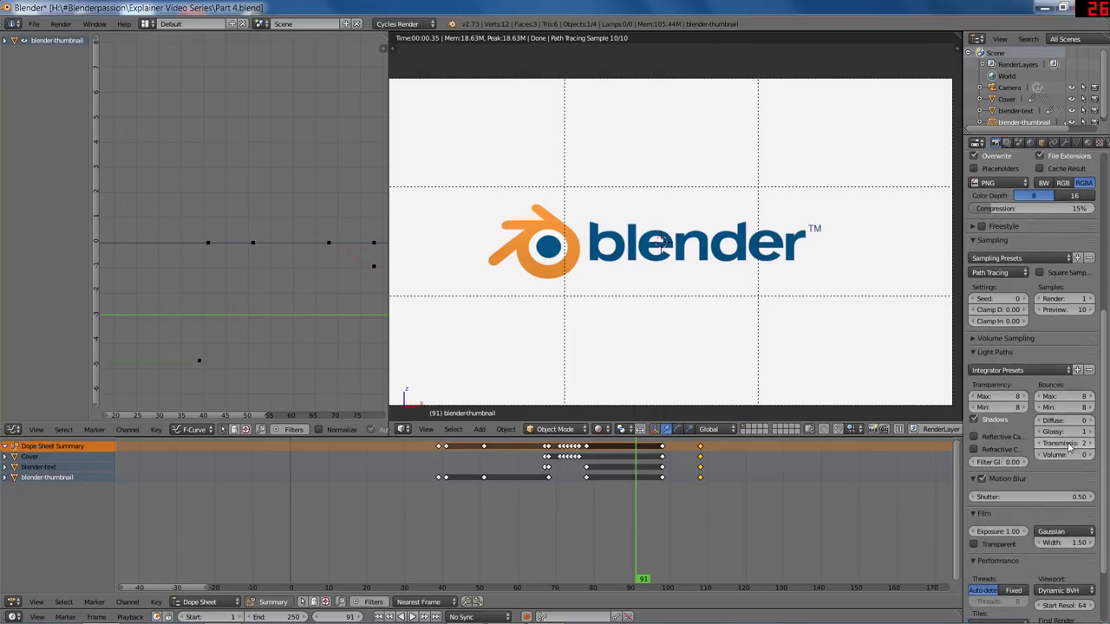
pyautogui.scroll(2, 1056, 300)
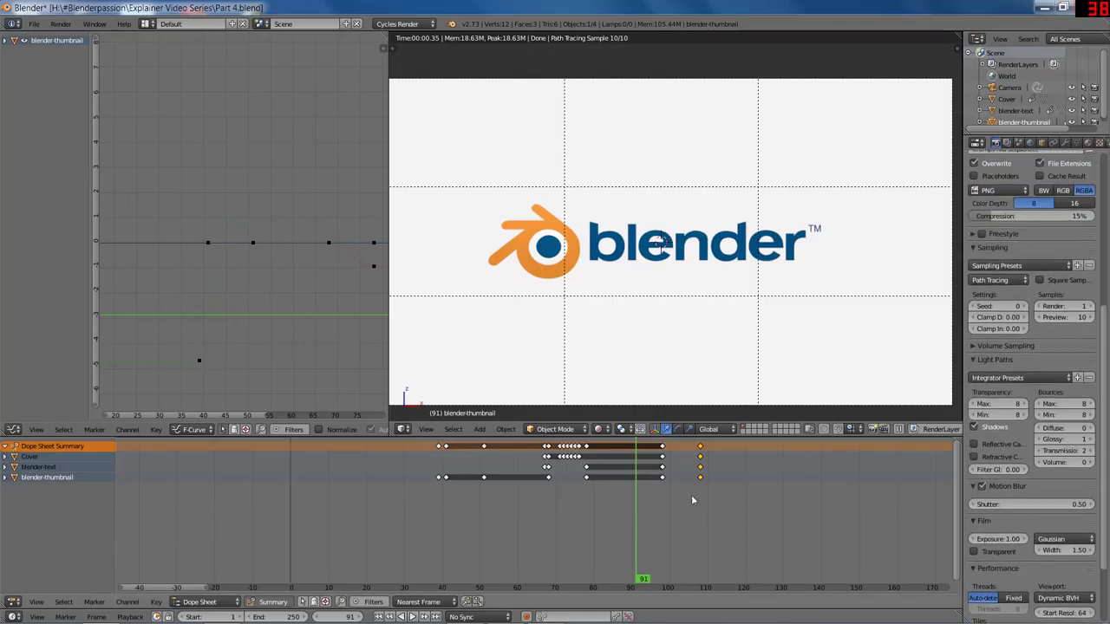
pyautogui.moveTo(691, 494); pyautogui.dragTo(437, 517)
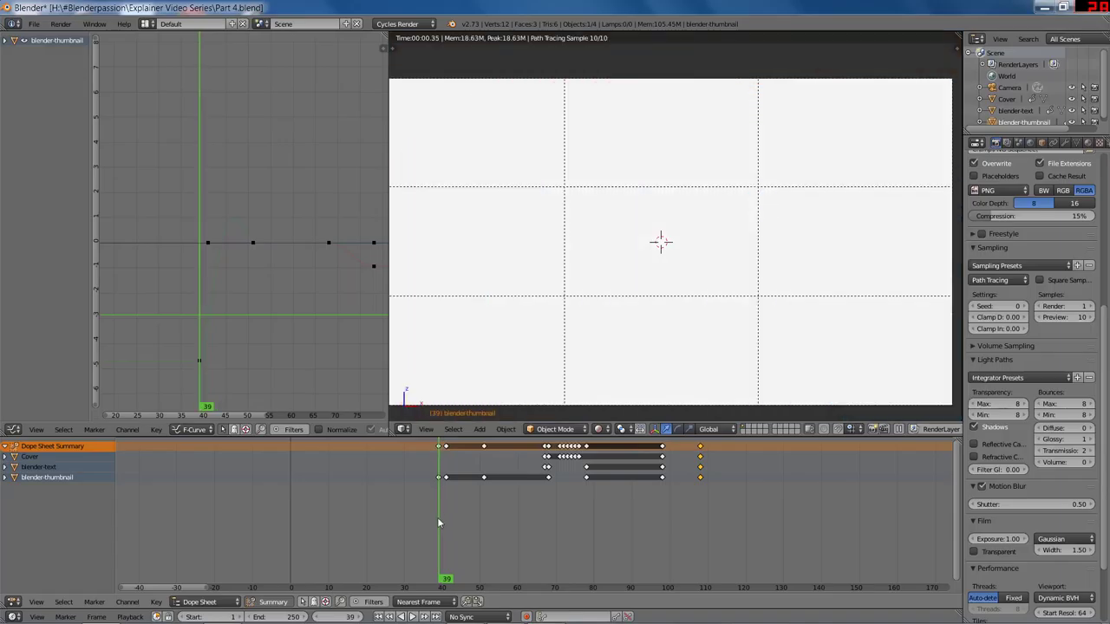
pyautogui.scroll(-1, 676, 364)
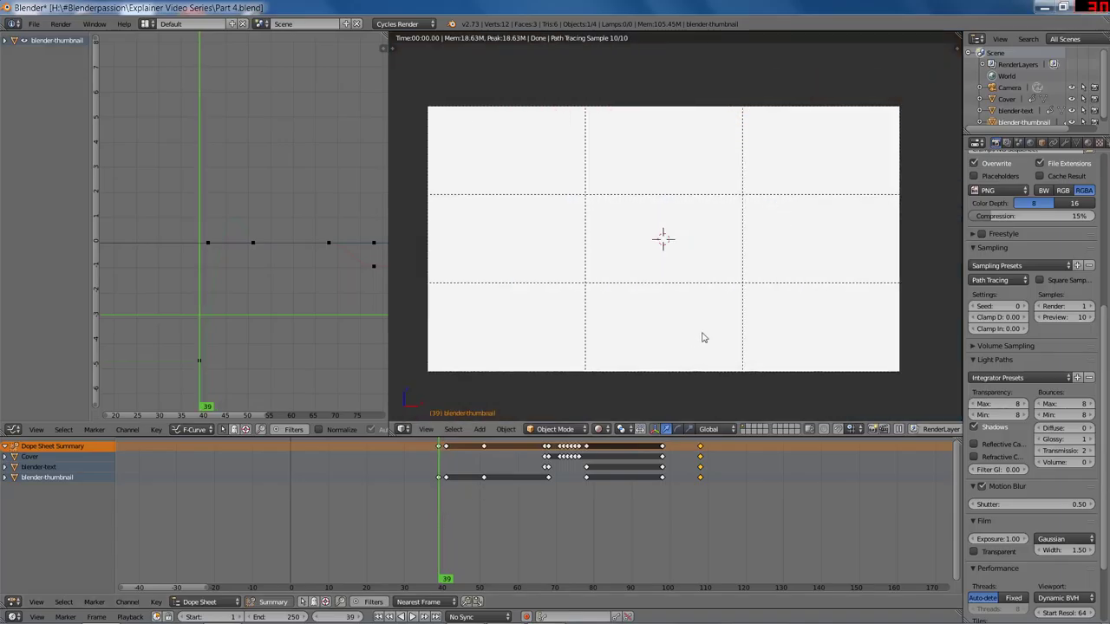
pyautogui.scroll(-1, 1067, 308)
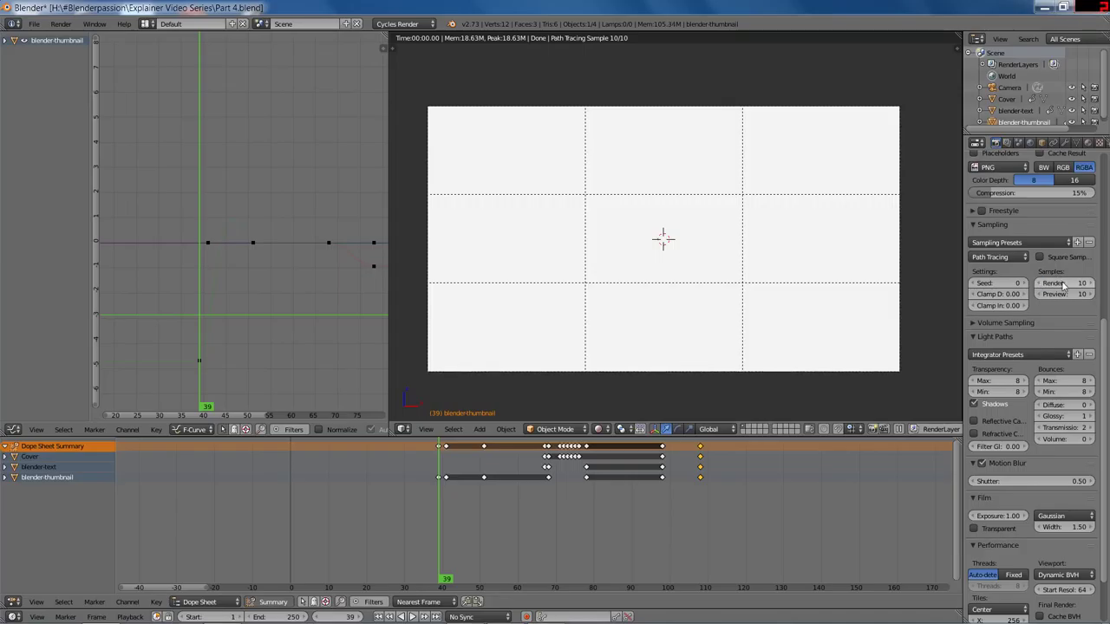
pyautogui.press('i')
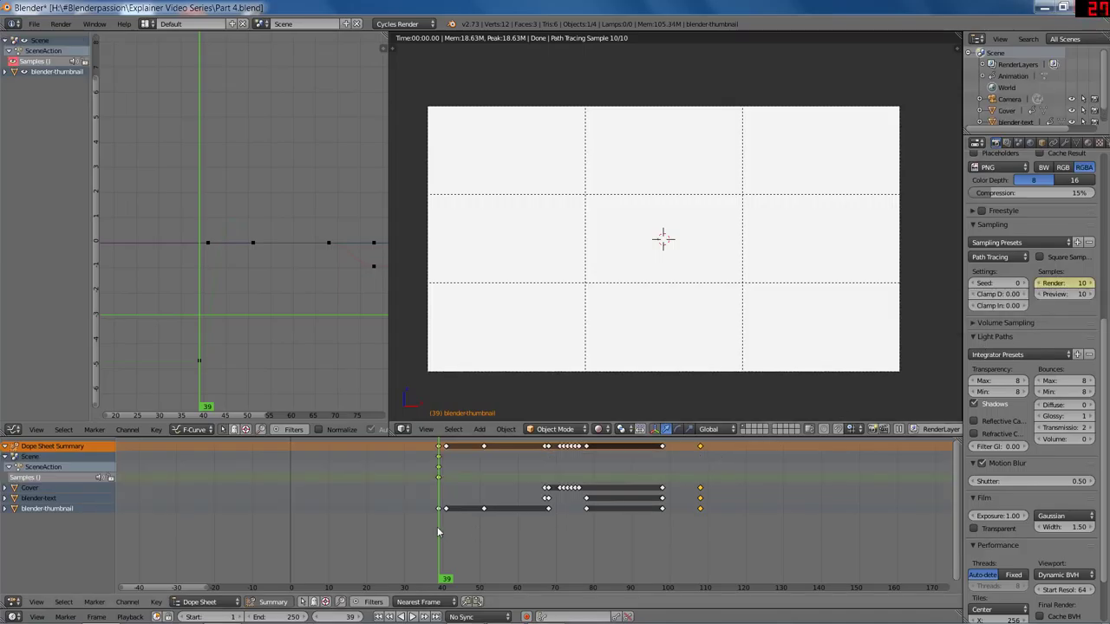
# Keyframe Render samples at frame 44, then step on to frame 45
pyautogui.press('Right')
pyautogui.press('Right')
pyautogui.press('Right')
pyautogui.press('Right')
pyautogui.press('Right')
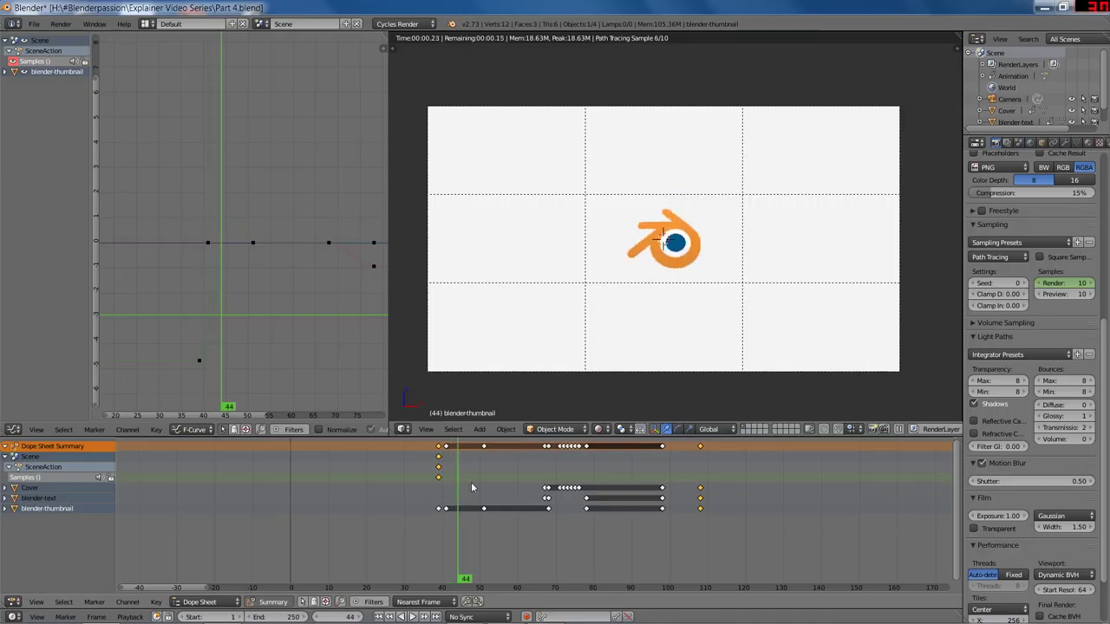
pyautogui.press('i')
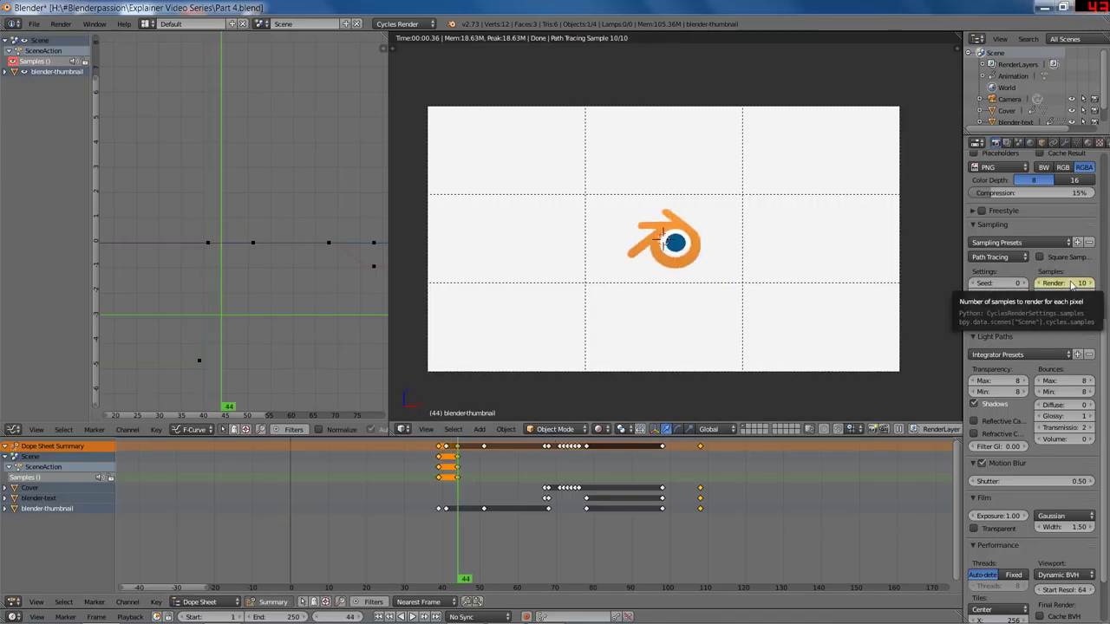
pyautogui.press('Right')
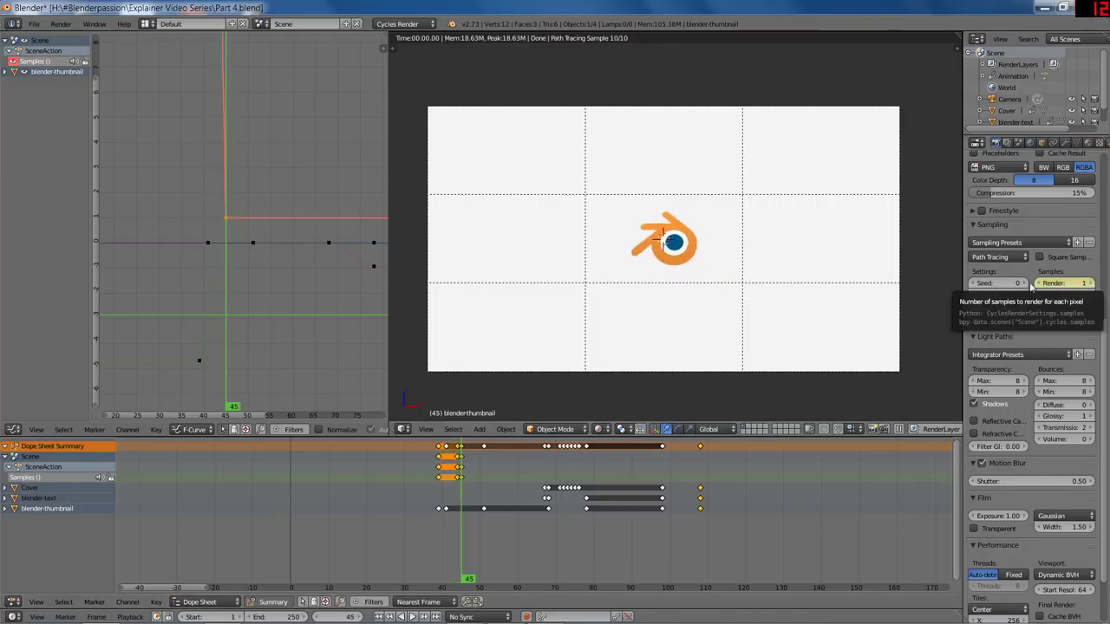
pyautogui.press('Up')
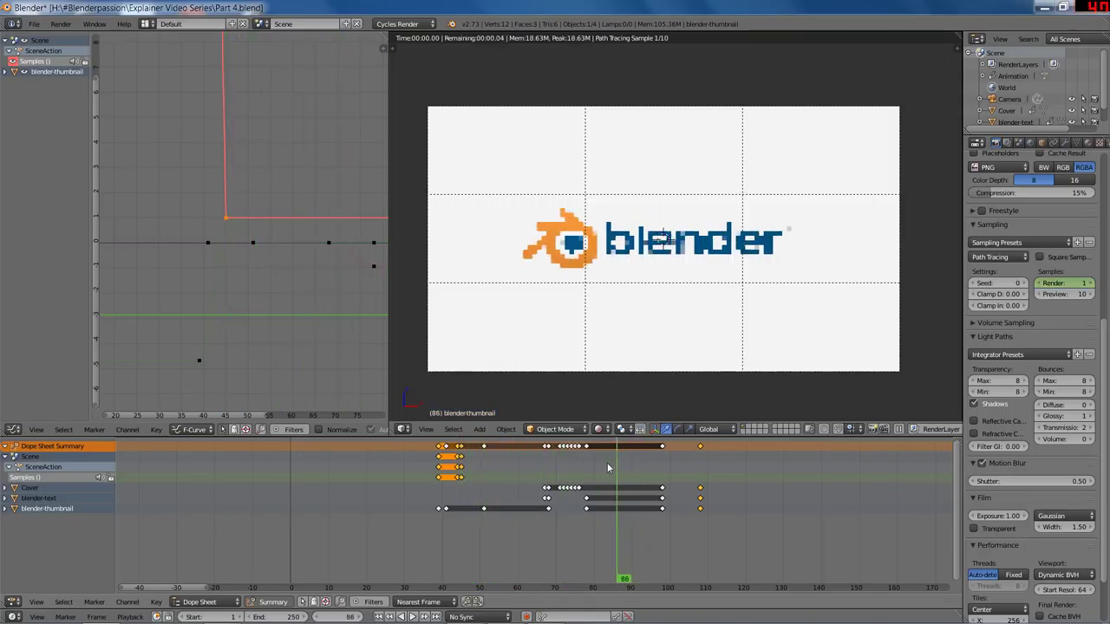
pyautogui.moveTo(598, 464); pyautogui.dragTo(472, 525)
pyautogui.scroll(-3, 1068, 415)
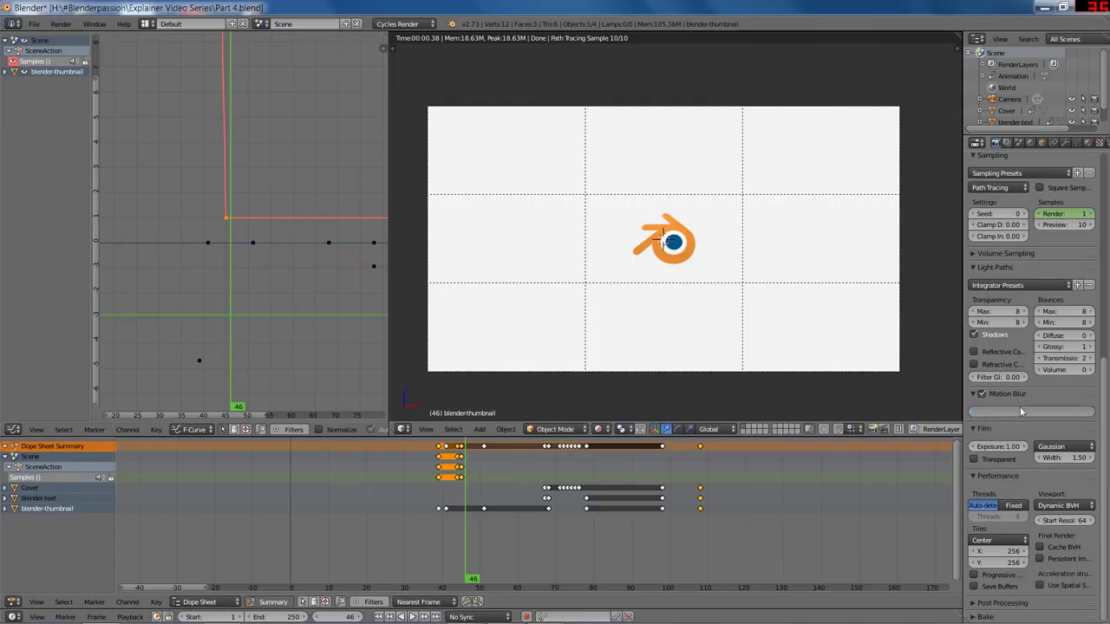
# Set the motion blur shutter to 0.40 and render frame 104
pyautogui.press('Return')
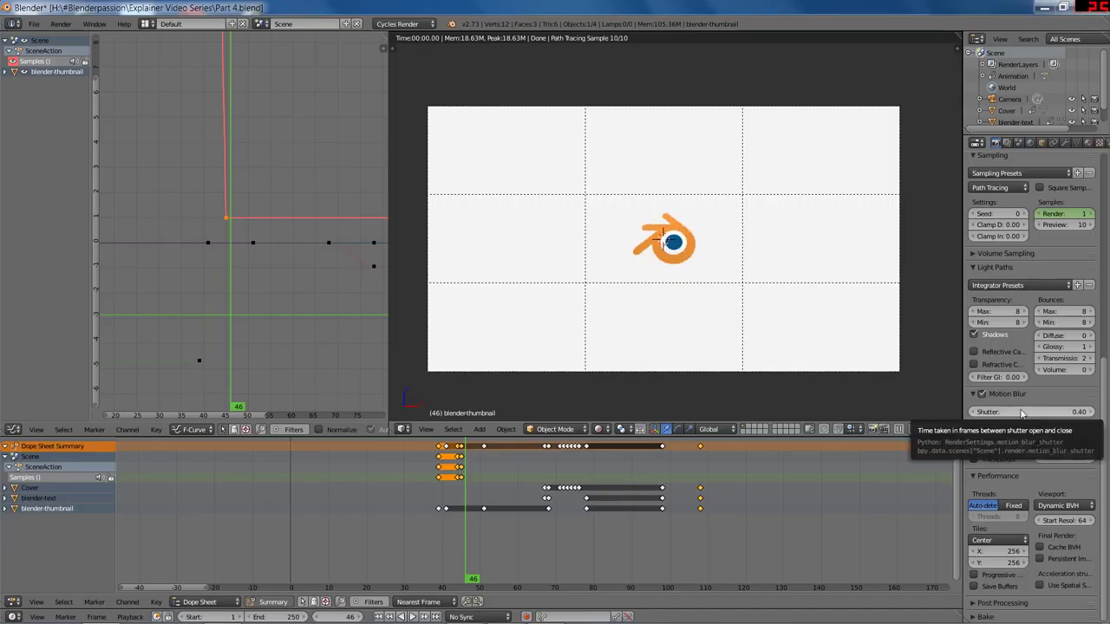
pyautogui.moveTo(472, 507); pyautogui.dragTo(685, 506)
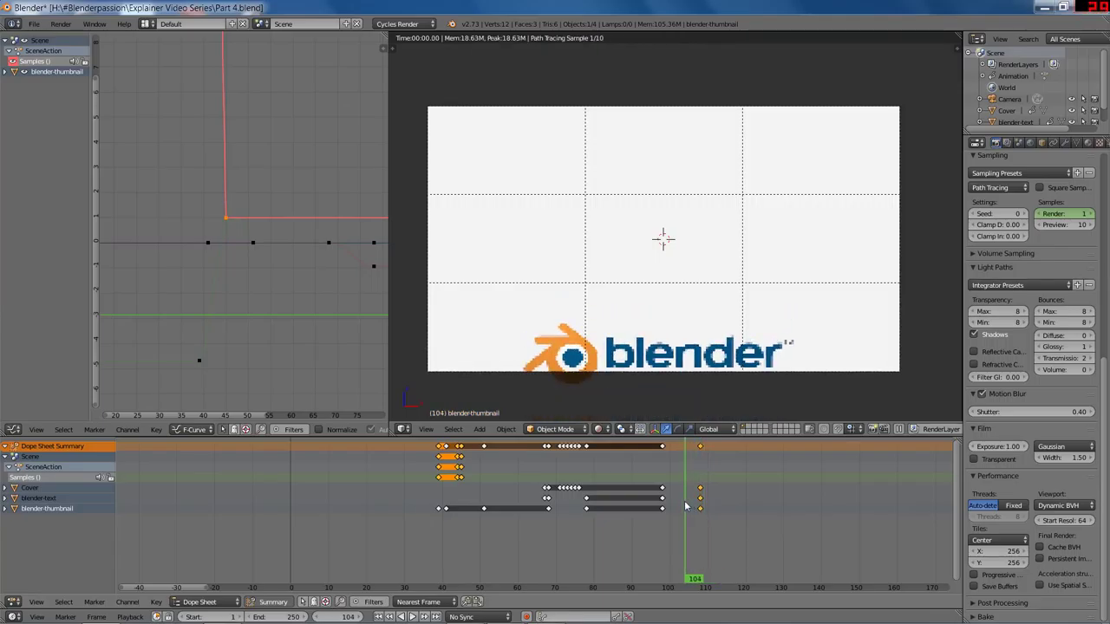
pyautogui.press('F12')
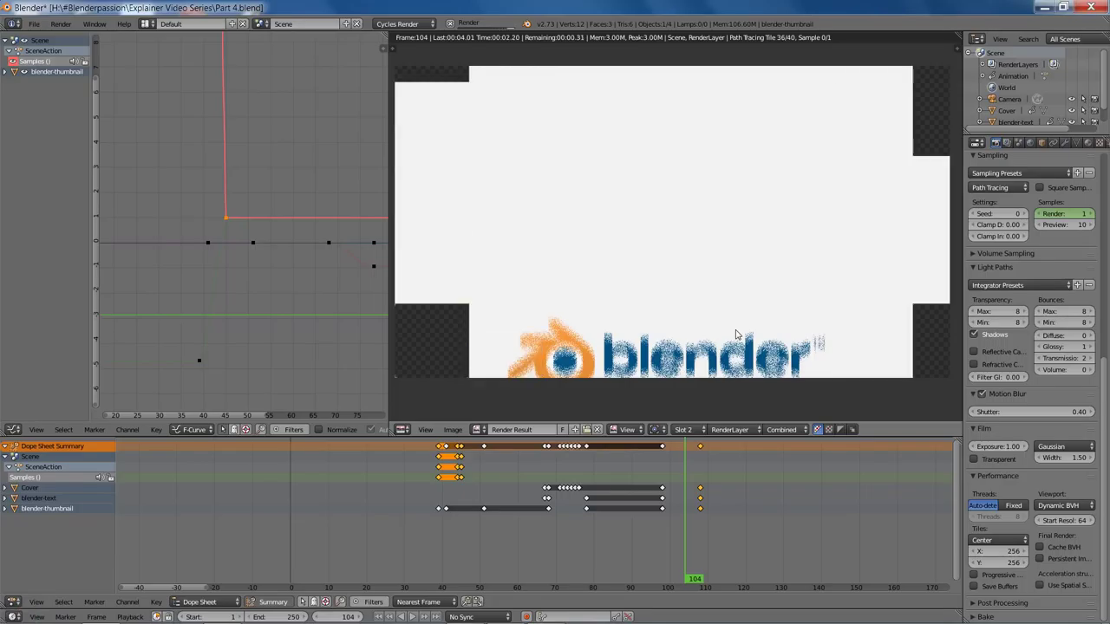
# Zoom and pan the Render Result to inspect the grainy frame 104 logo
pyautogui.scroll(4, 805, 243)
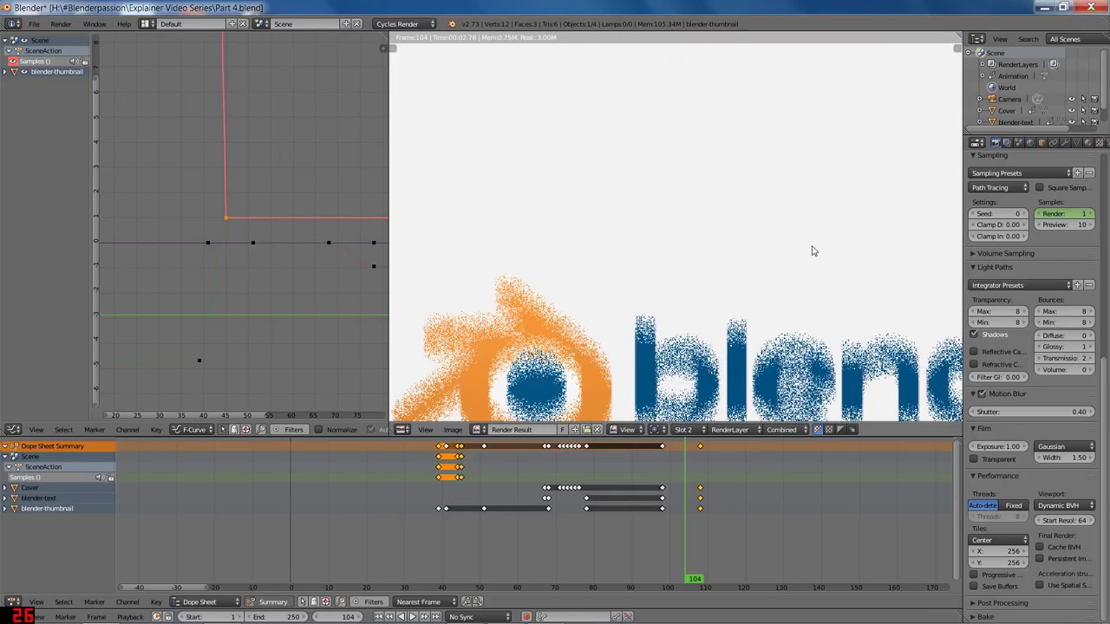
pyautogui.moveTo(798, 313); pyautogui.dragTo(837, 252, button='middle')
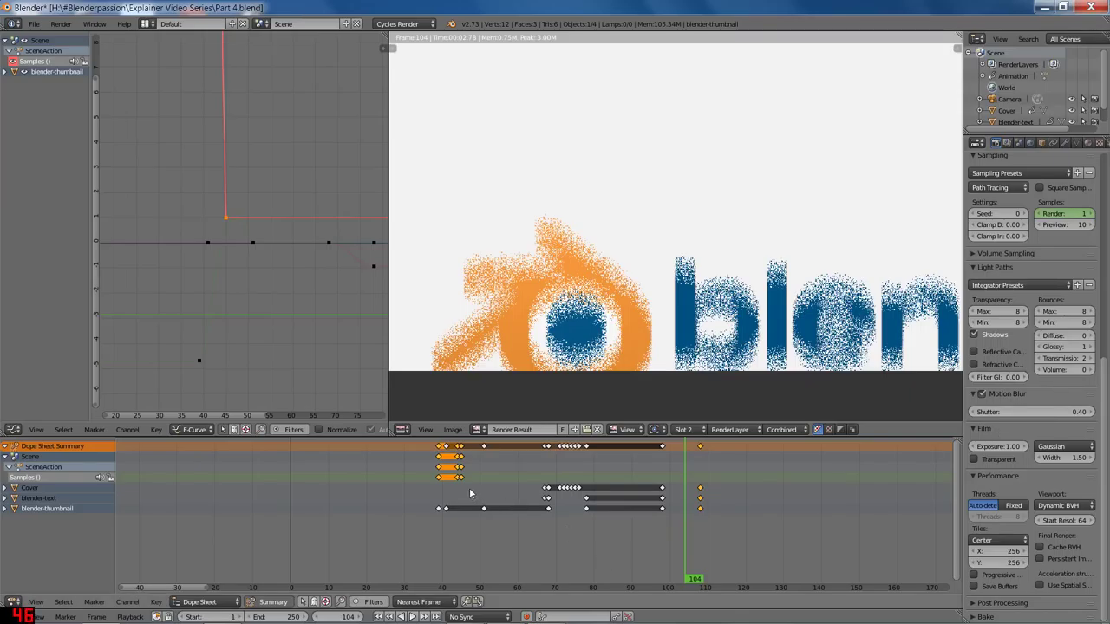
# Delete the Samples keyframes, leave the Render Result and jump to frame 90
pyautogui.press('x')
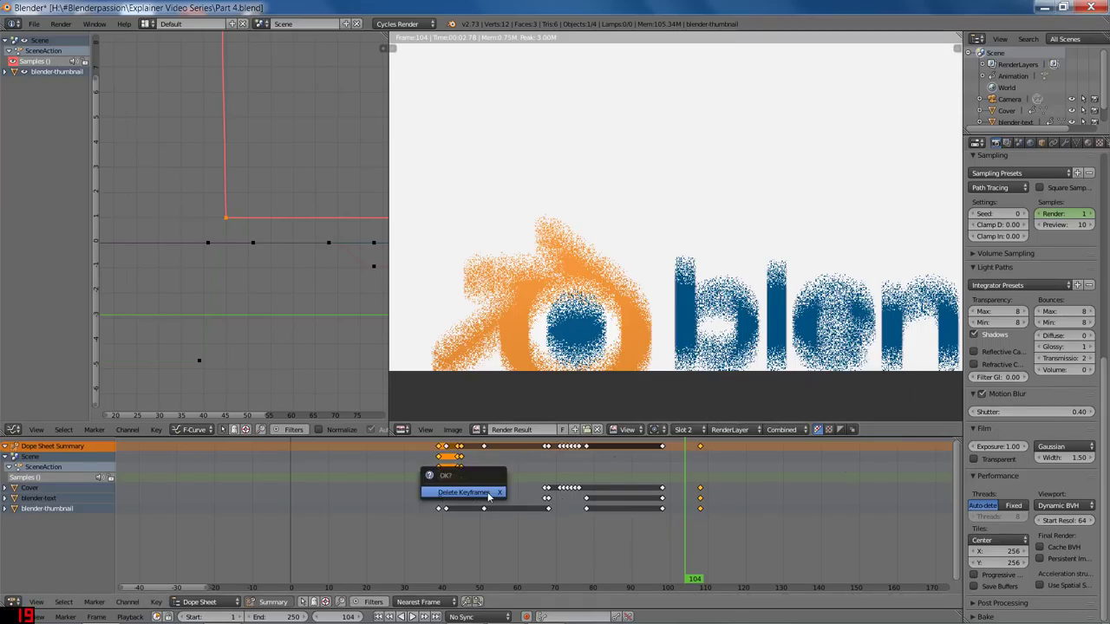
pyautogui.click(481, 495)
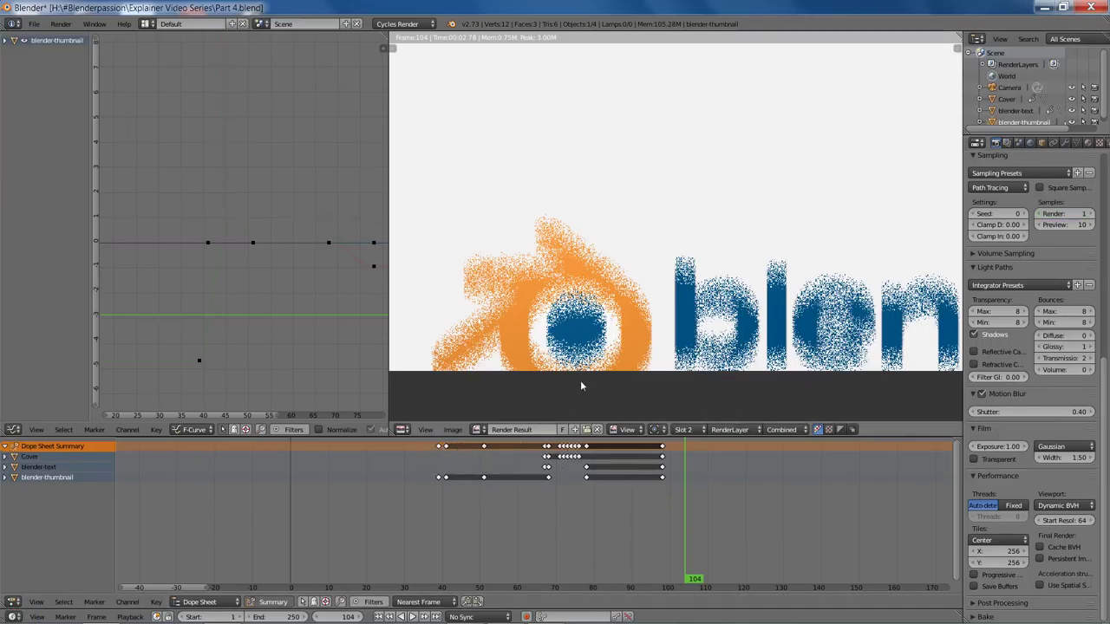
pyautogui.press('Escape')
pyautogui.click(495, 516)
pyautogui.click(635, 542)
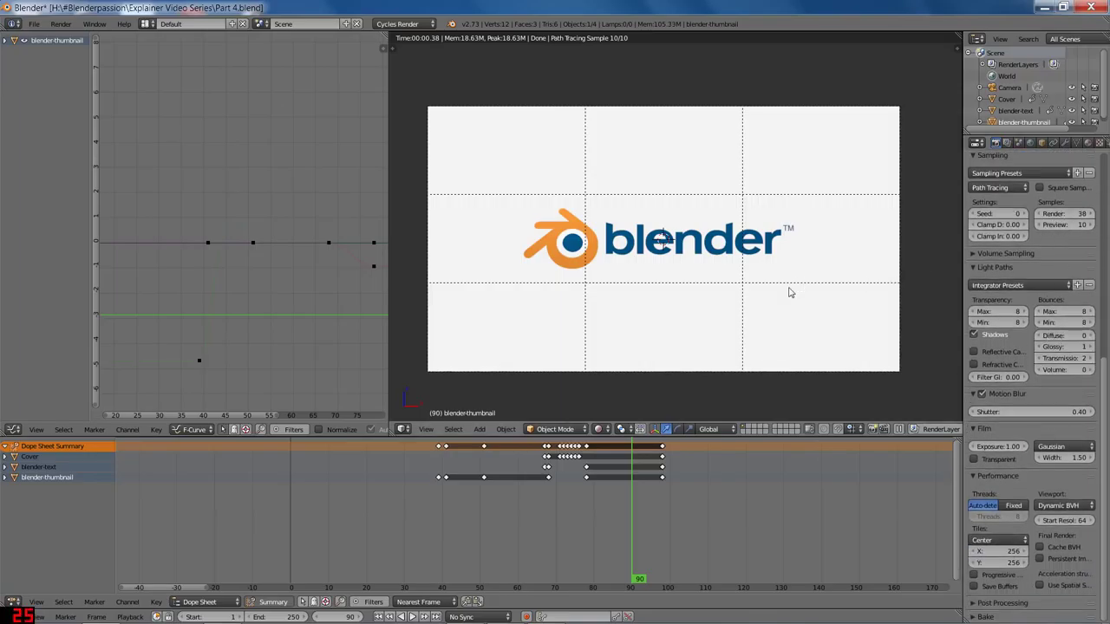
# Move the playhead through frames 97 and 72, landing on frame 104
pyautogui.click(657, 480)
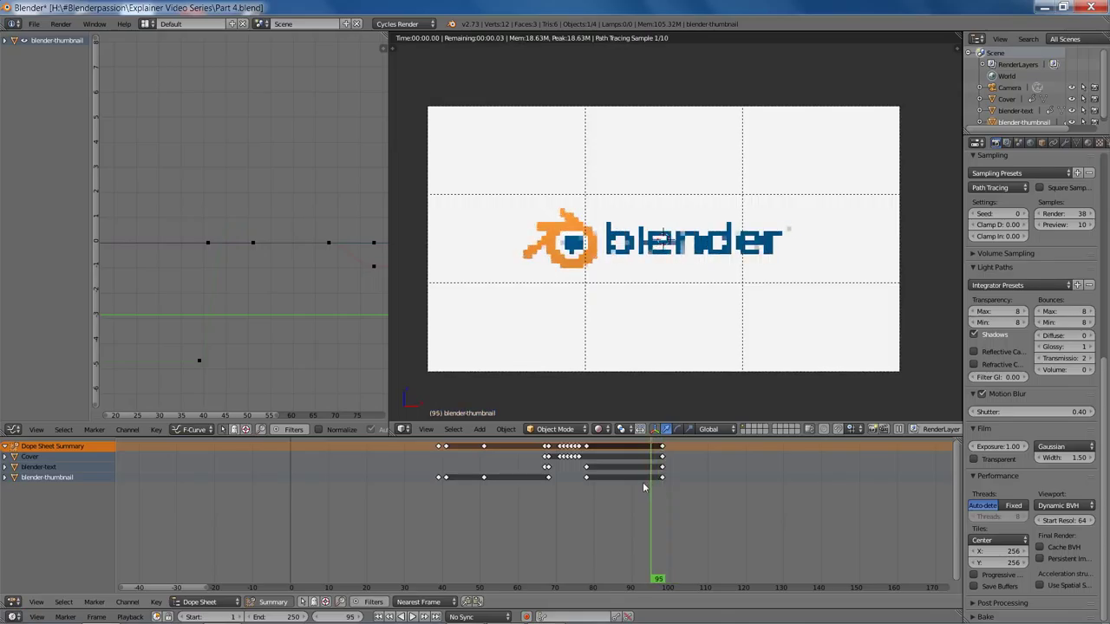
pyautogui.click(563, 504)
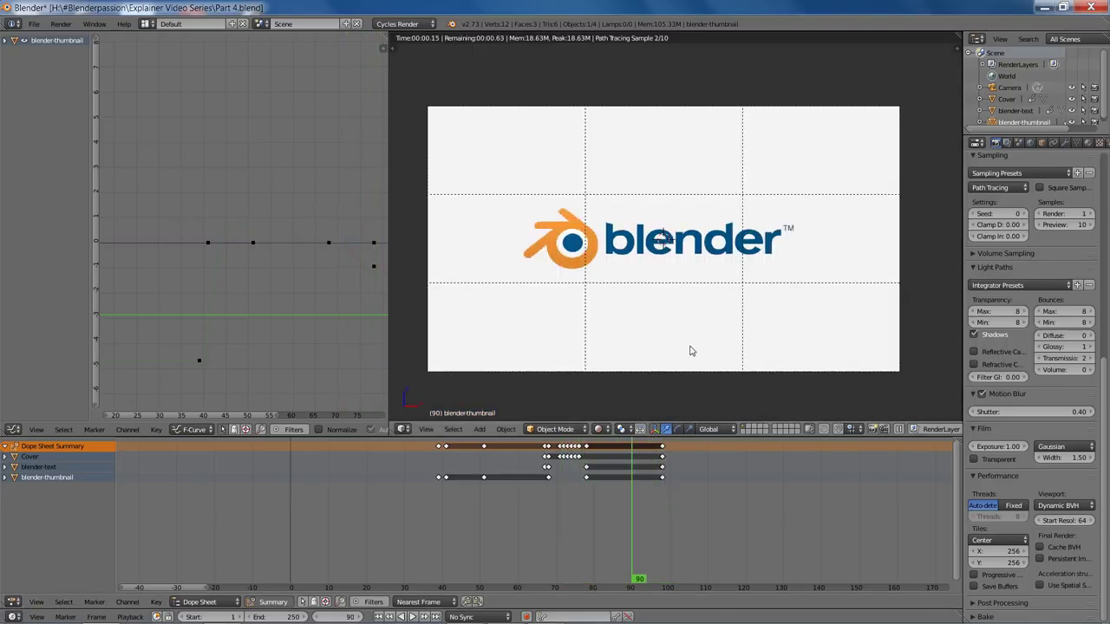
pyautogui.click(685, 486)
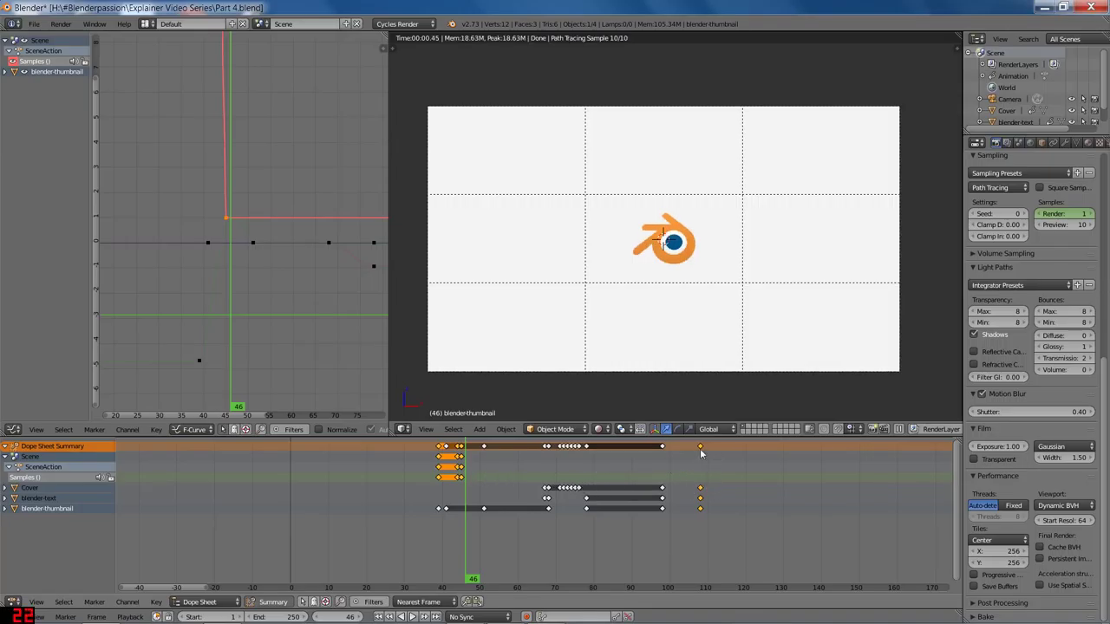
# Delete the Samples keyframes and render frame 104 as a still image
pyautogui.press('x')
pyautogui.click(694, 471)
pyautogui.click(661, 512)
pyautogui.click(687, 505)
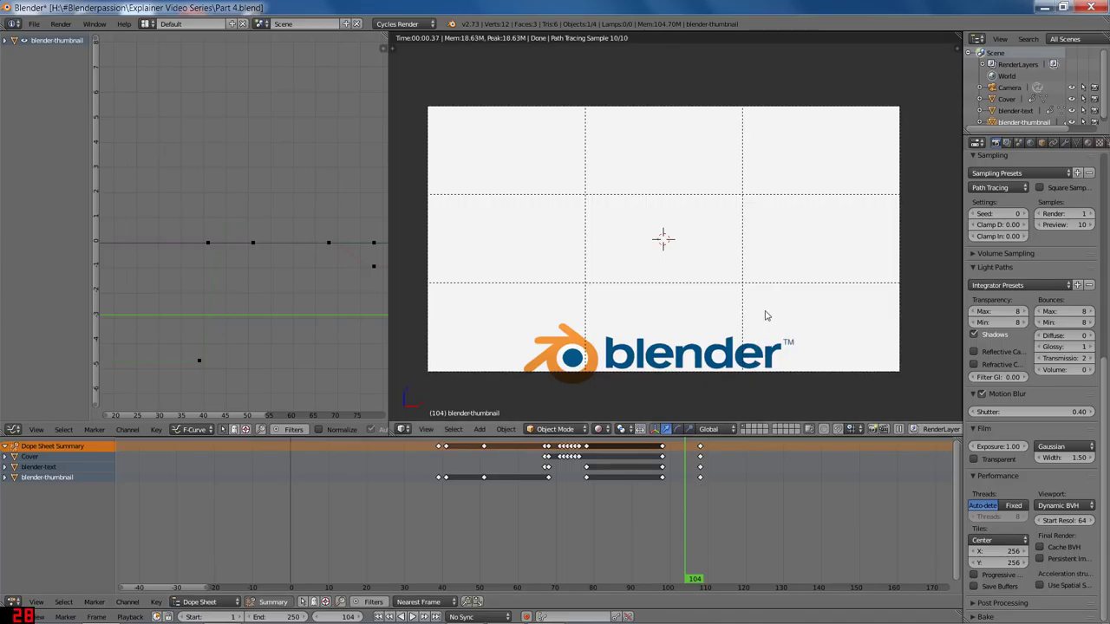
pyautogui.press('F12')
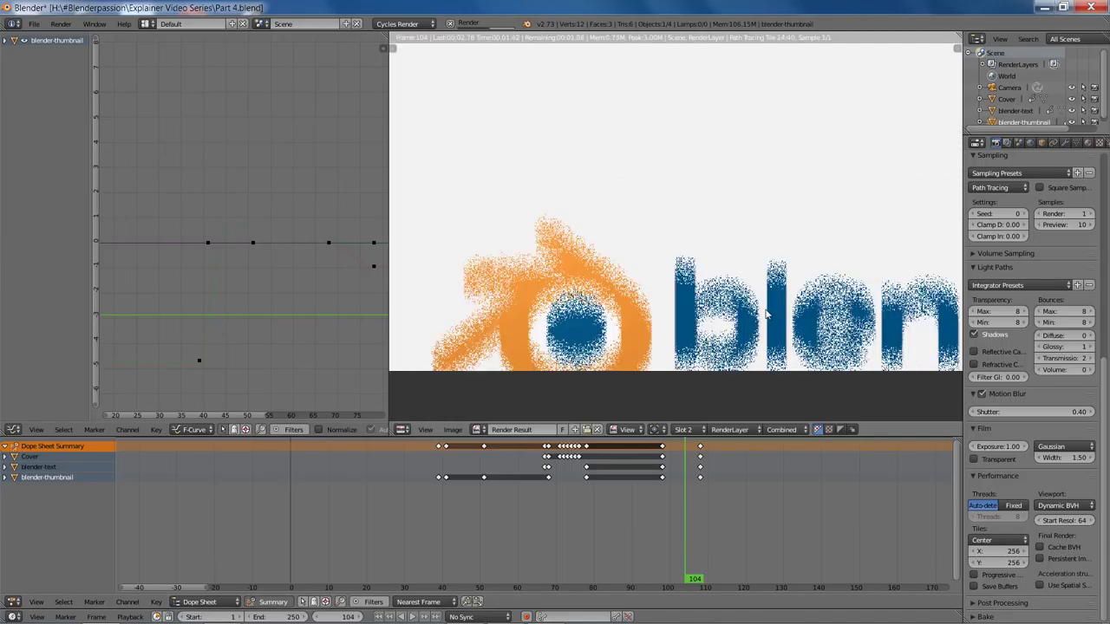
# Inspect the finished render of frame 104, then return to the 3D view
pyautogui.moveTo(787, 292); pyautogui.dragTo(822, 276, button='middle')
pyautogui.scroll(-6, 817, 371)
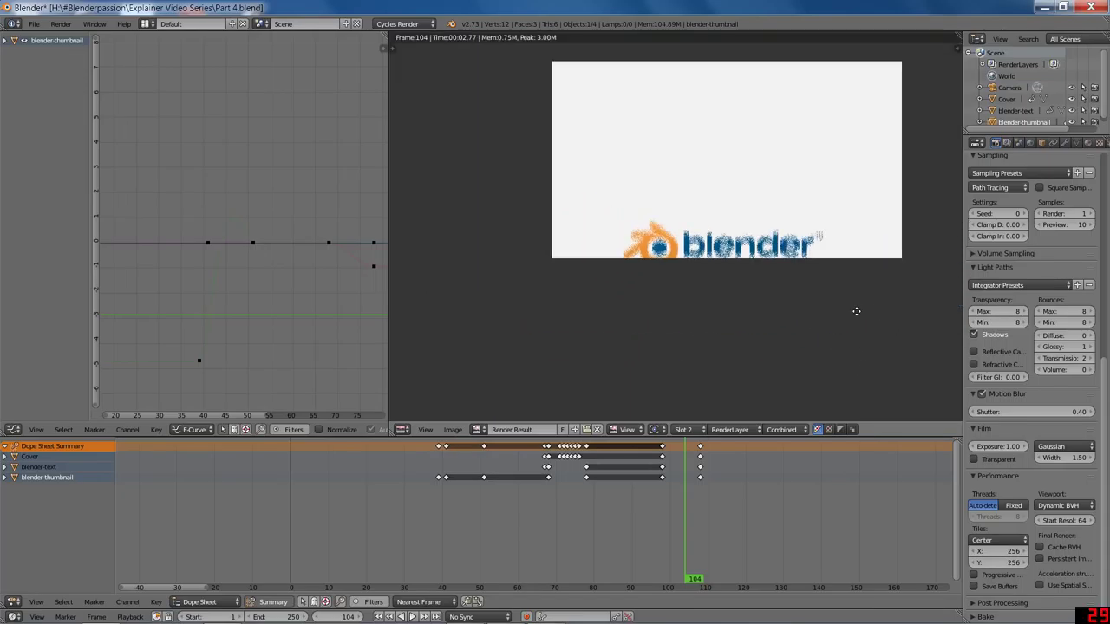
pyautogui.moveTo(855, 310); pyautogui.dragTo(807, 332, button='middle')
pyautogui.scroll(2, 809, 328)
pyautogui.press('Escape')
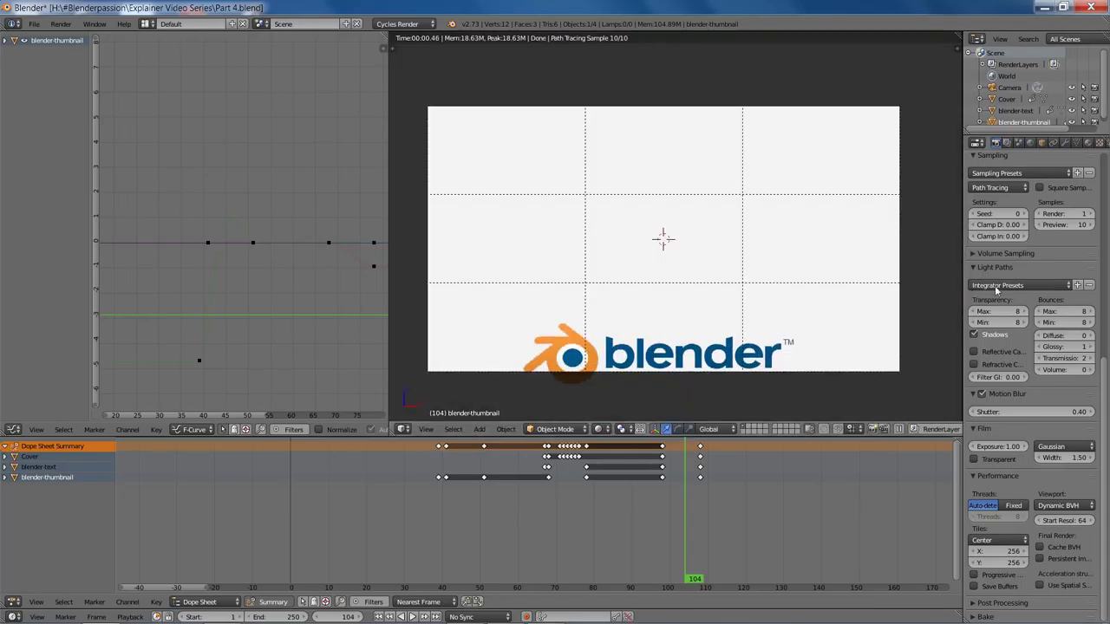
# Raise render samples to 33 and re-render frame 104
pyautogui.moveTo(1065, 213); pyautogui.dragTo(1054, 213)
pyautogui.press('F12')
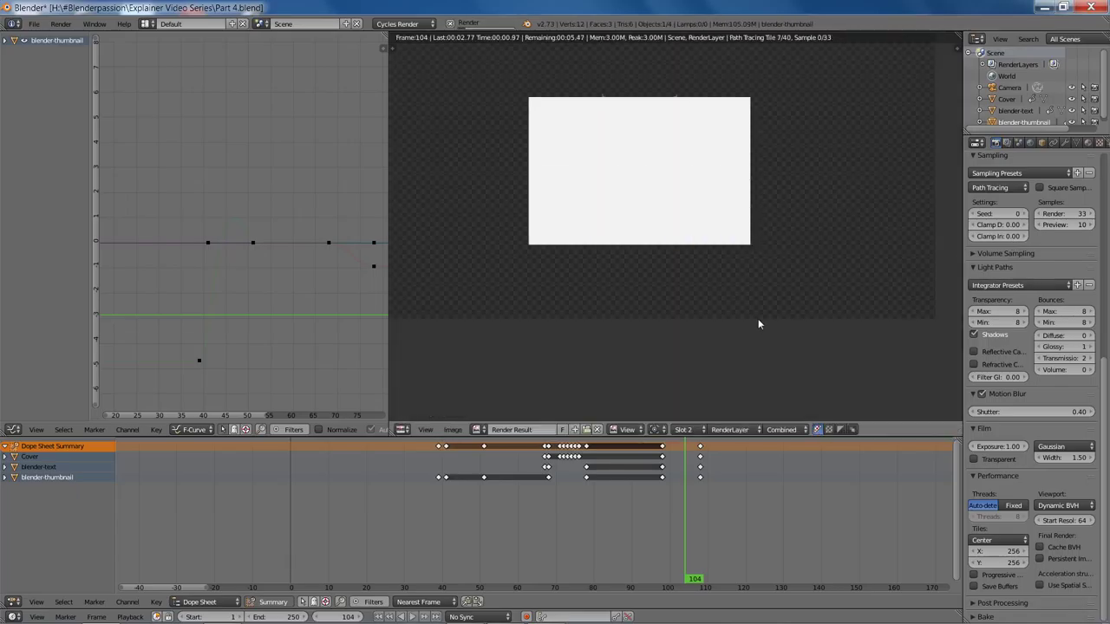
pyautogui.scroll(4, 563, 332)
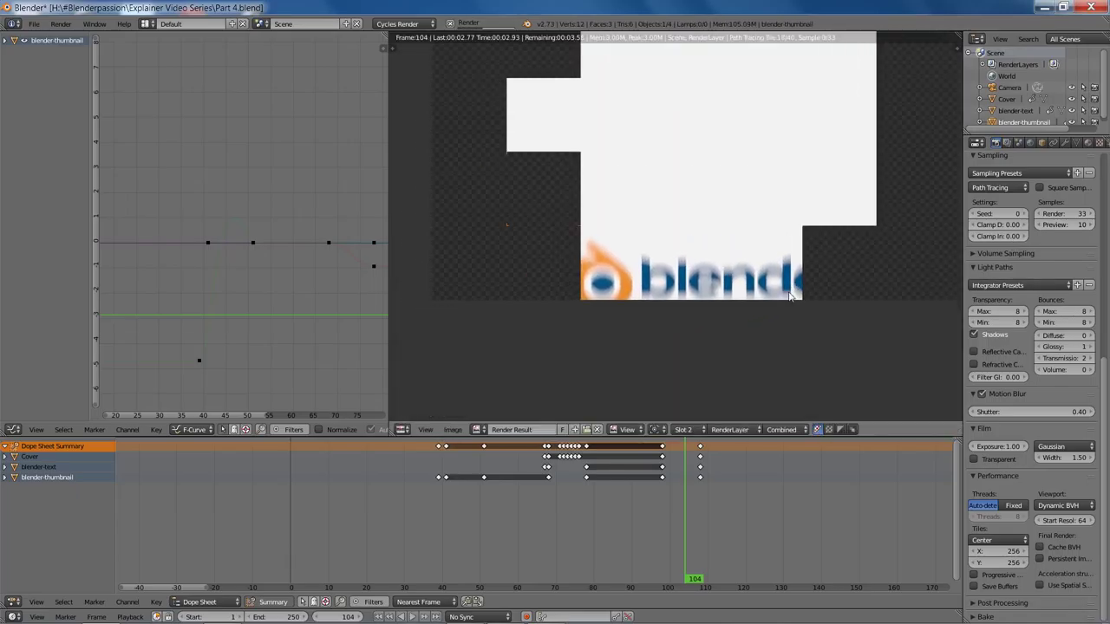
pyautogui.scroll(-4, 796, 346)
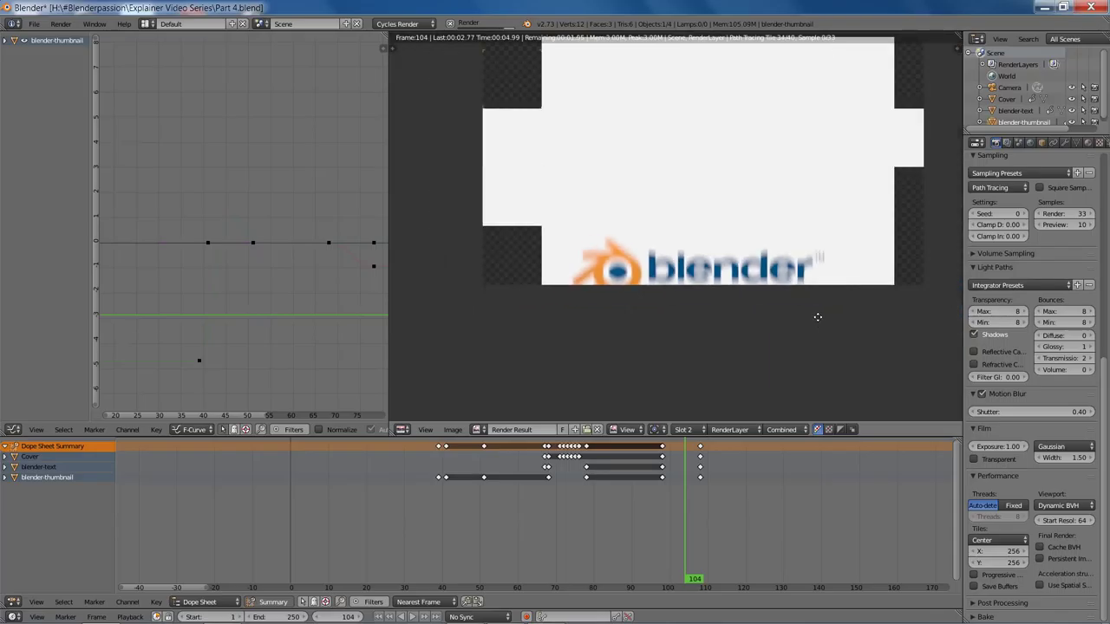
pyautogui.moveTo(818, 315); pyautogui.dragTo(774, 401, button='middle')
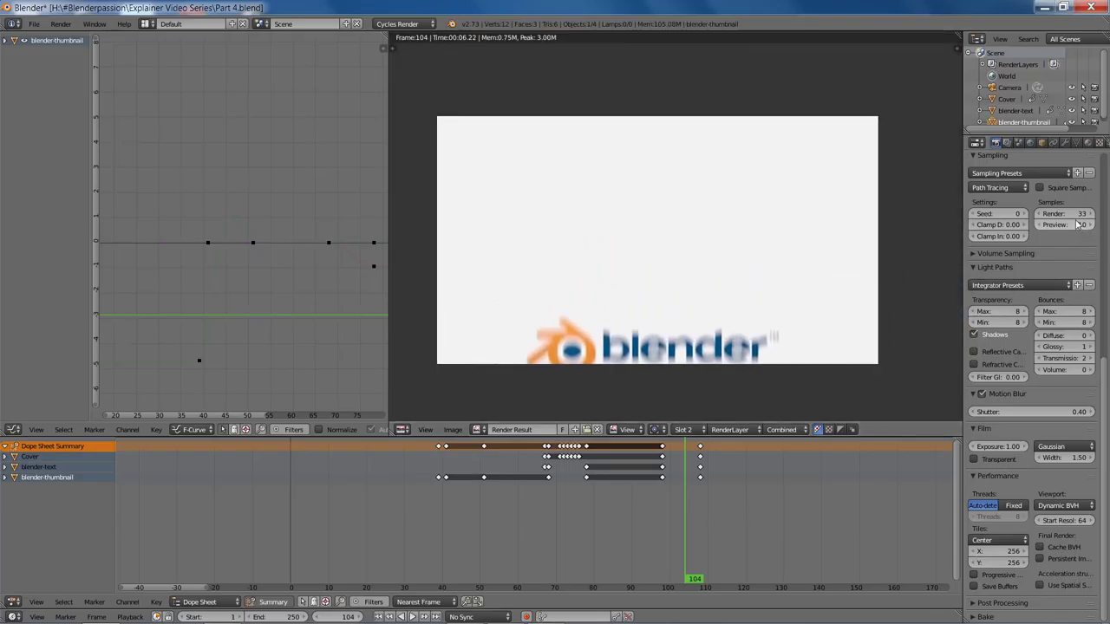
# Lower render samples to 10 and switch to the earlier render slot for comparison
pyautogui.moveTo(1065, 213); pyautogui.dragTo(1040, 213)
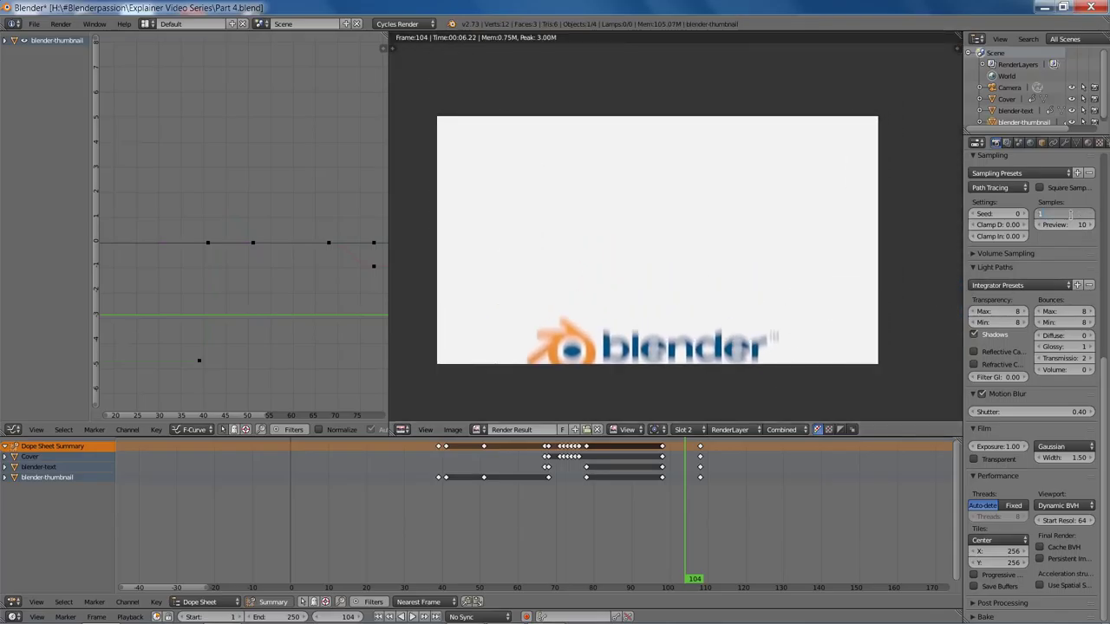
pyautogui.press('Return')
pyautogui.scroll(-1, 706, 327)
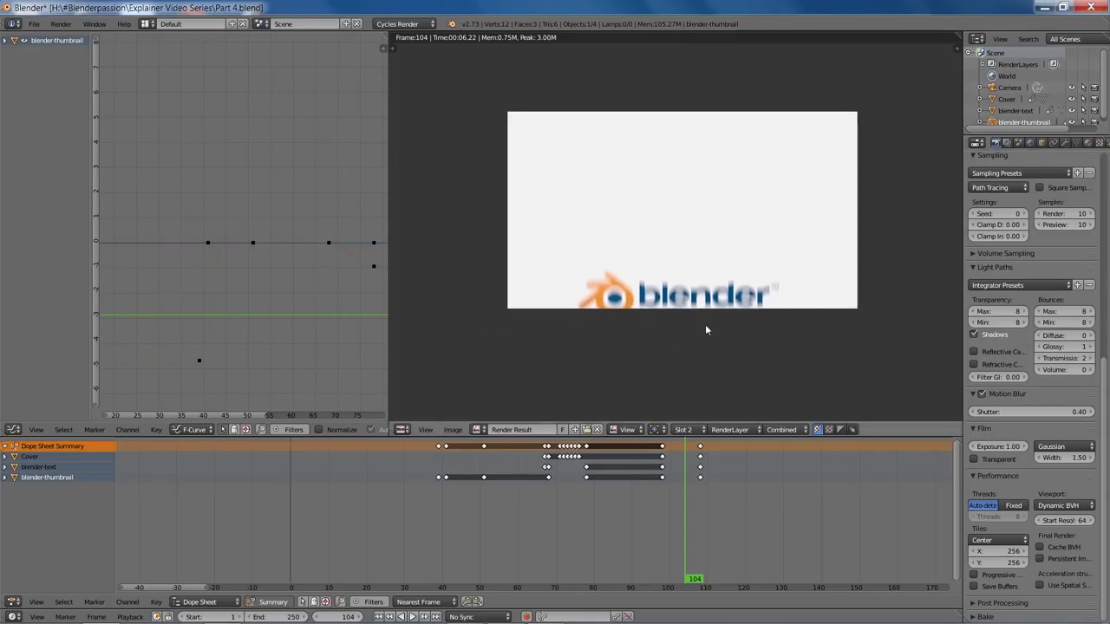
pyautogui.scroll(6, 706, 333)
pyautogui.press('j')
pyautogui.moveTo(719, 341); pyautogui.dragTo(720, 285, button='middle')
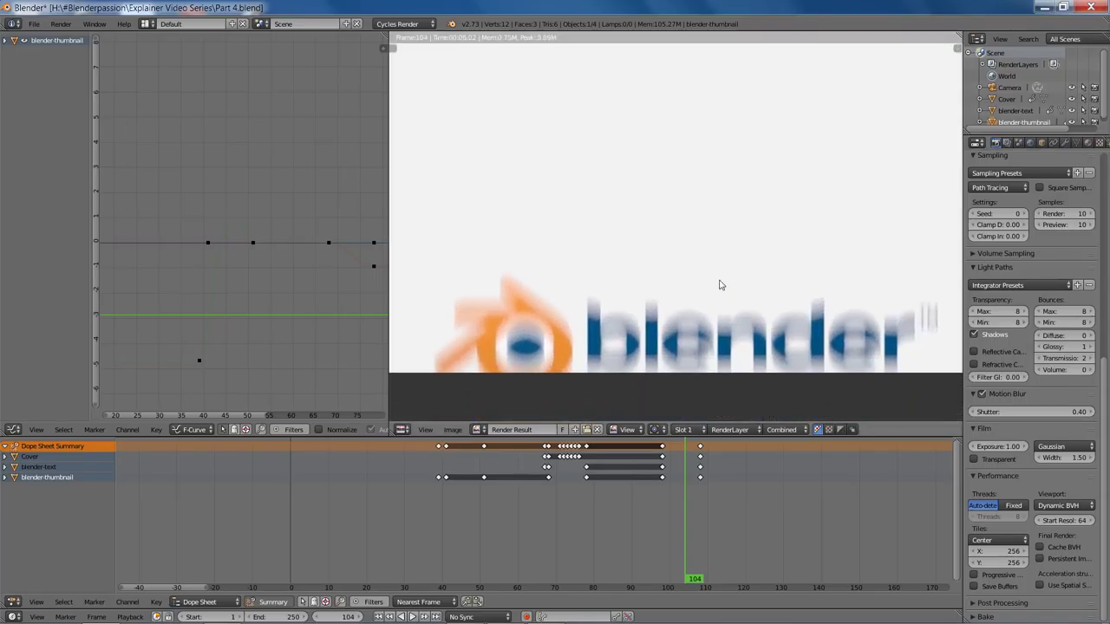
# Render frame 104 with 5 samples, then step back to frame 103
pyautogui.press('j')
pyautogui.press('j')
pyautogui.press('j')
pyautogui.press('j')
pyautogui.press('j')
pyautogui.press('j')
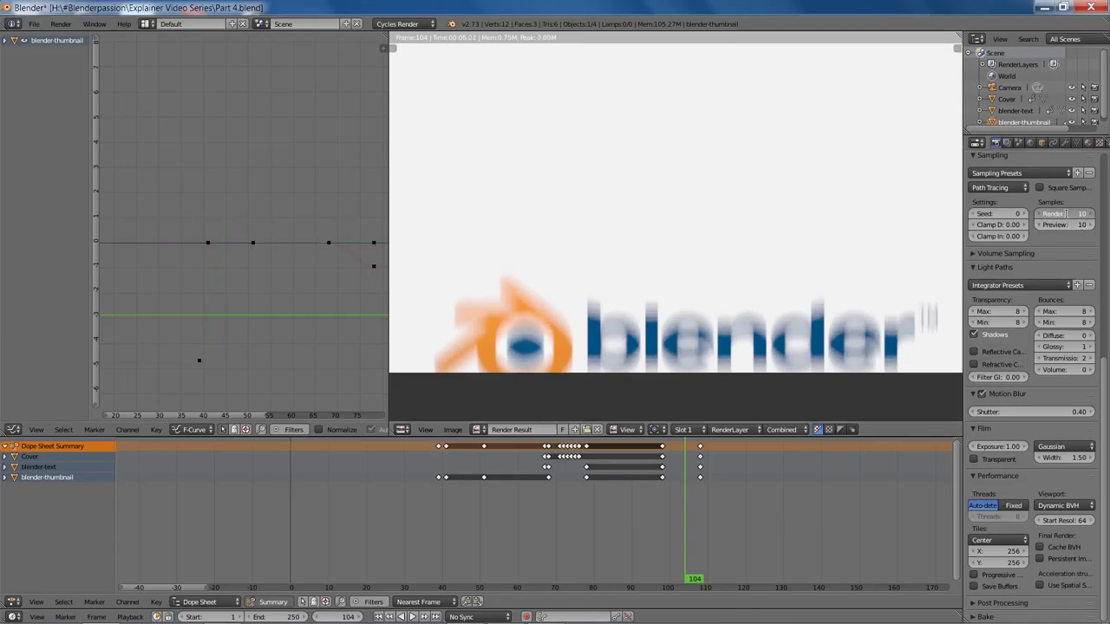
pyautogui.press('Return')
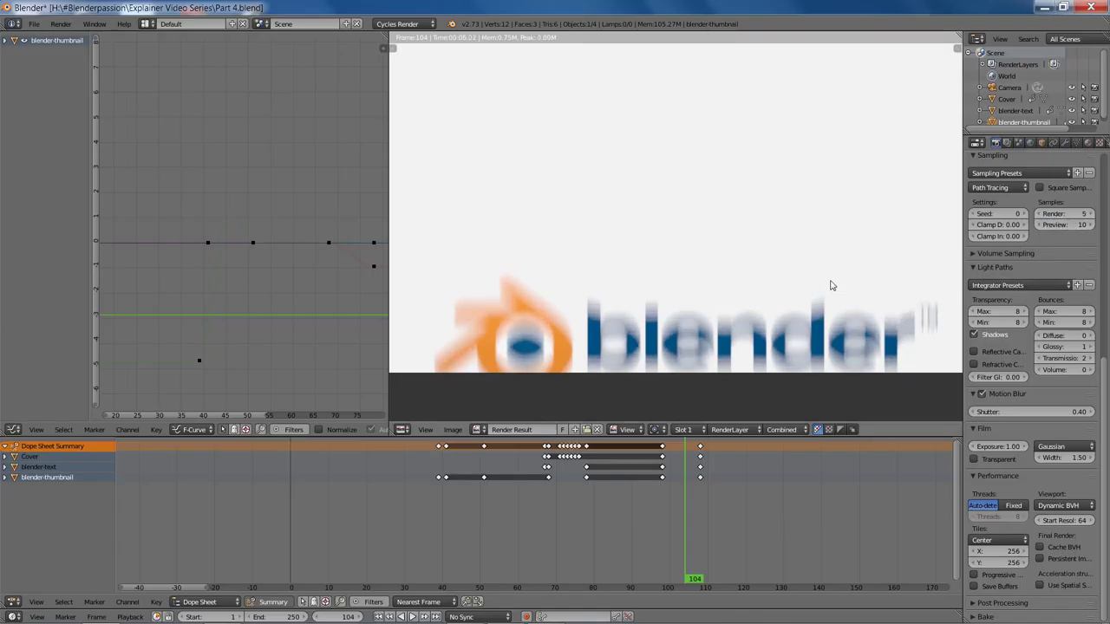
pyautogui.press('F12')
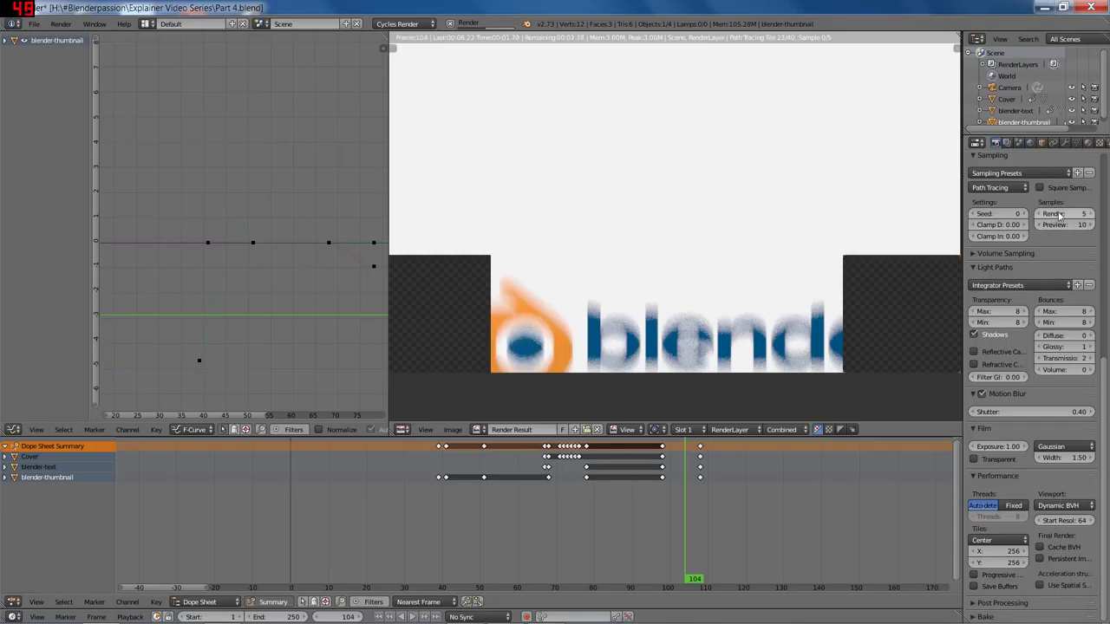
pyautogui.scroll(-4, 763, 351)
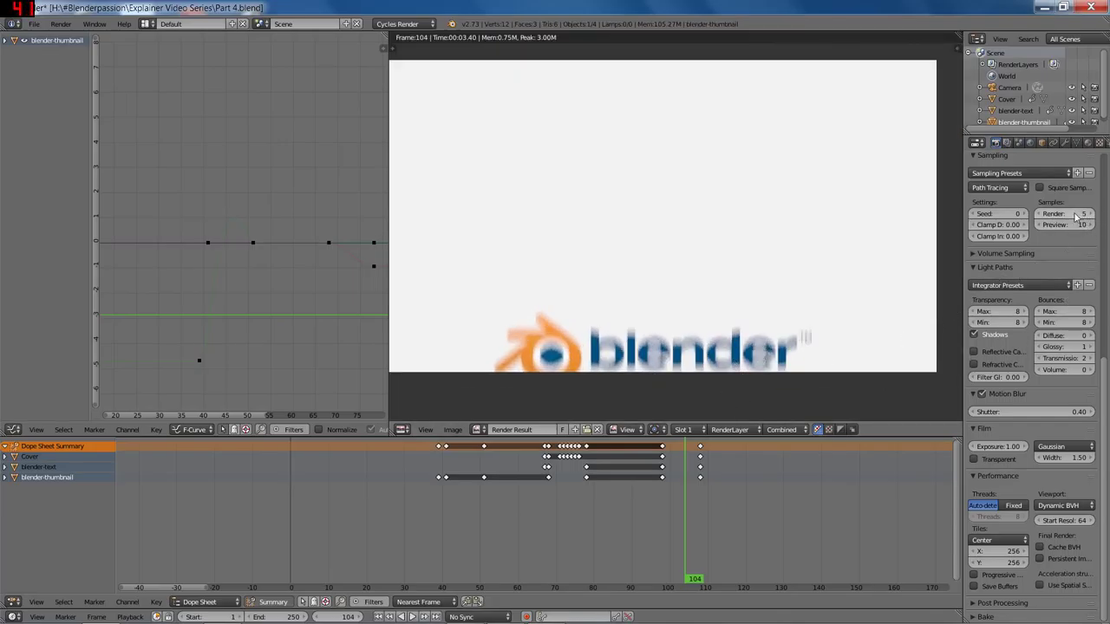
pyautogui.click(691, 521)
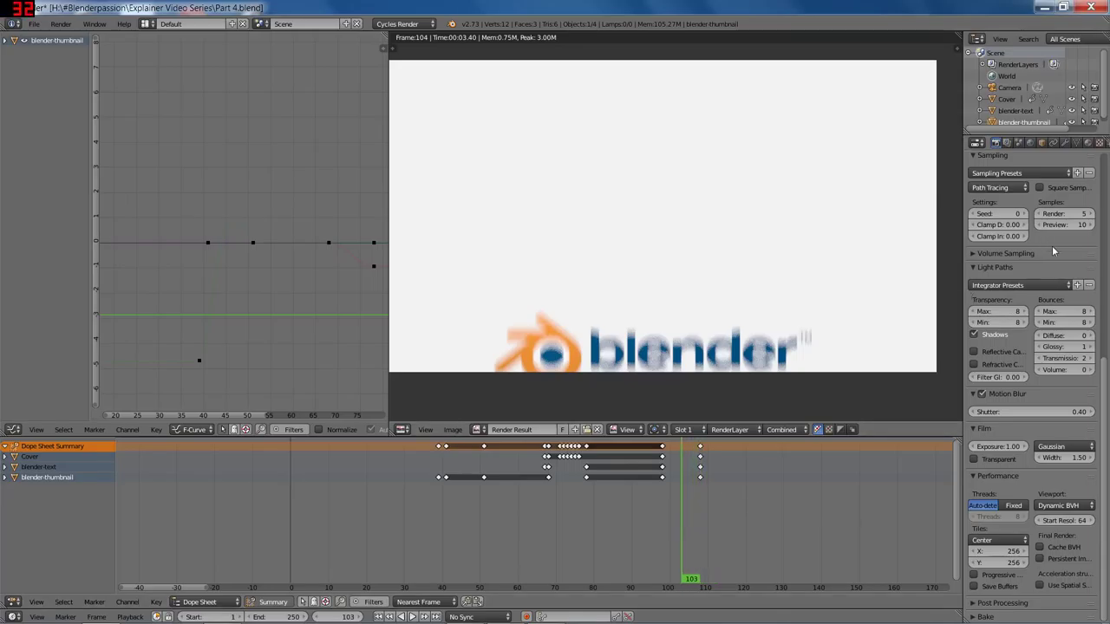
pyautogui.click(1032, 410)
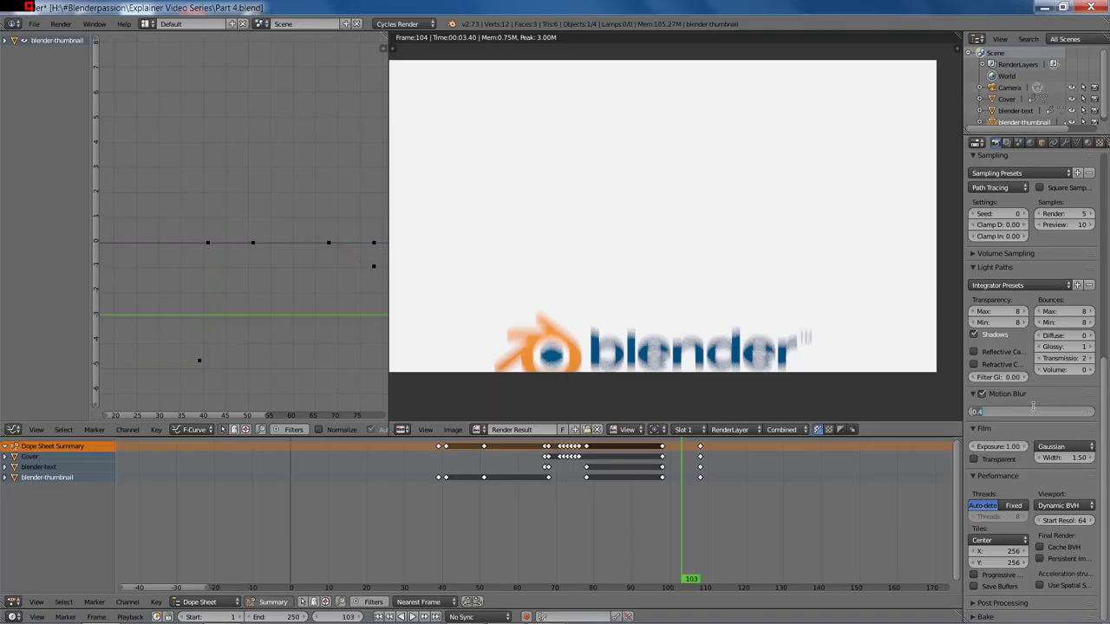
# Test-render frame 103 with a 0.50 motion blur shutter and compare both render slots
pyautogui.press('Return')
pyautogui.press('F12')
pyautogui.scroll(3, 802, 299)
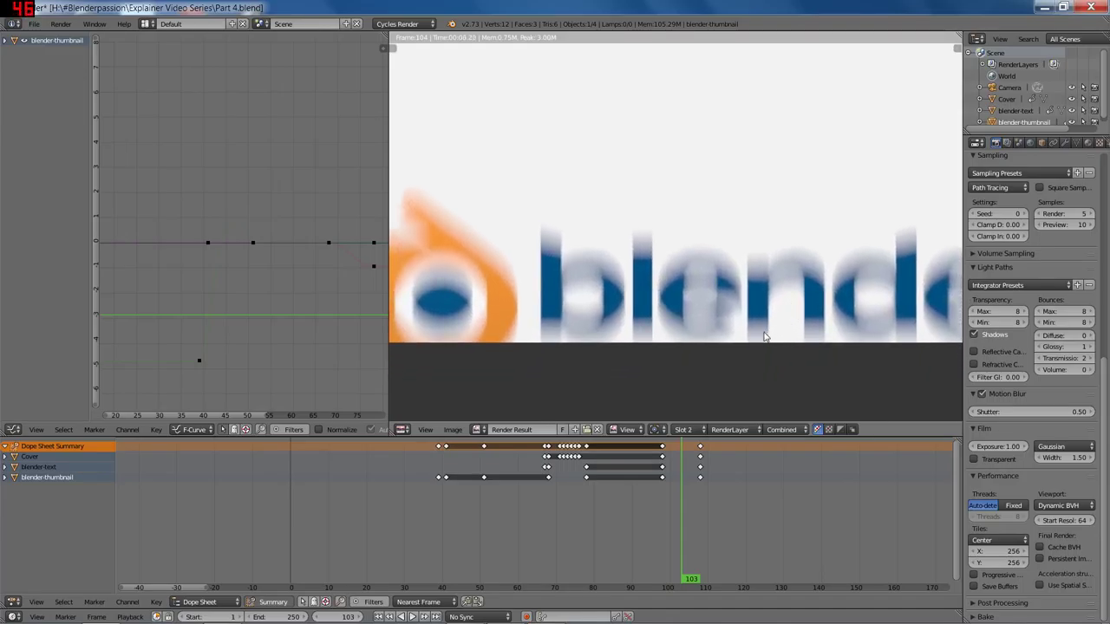
pyautogui.press('F12')
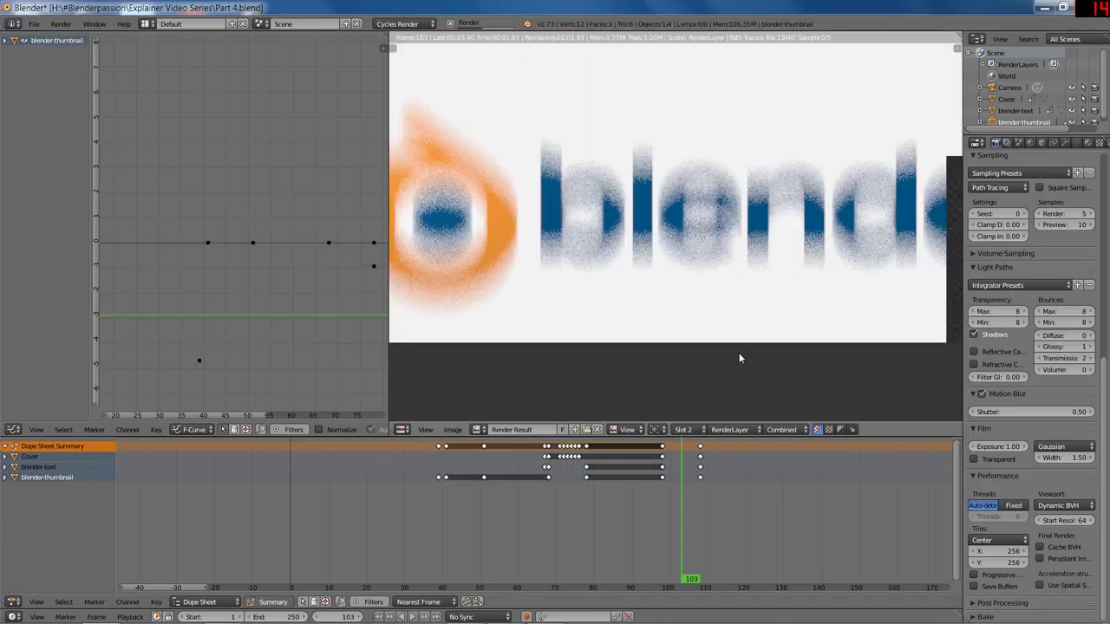
pyautogui.press('j')
pyautogui.press('j')
pyautogui.press('j')
pyautogui.press('j')
pyautogui.press('j')
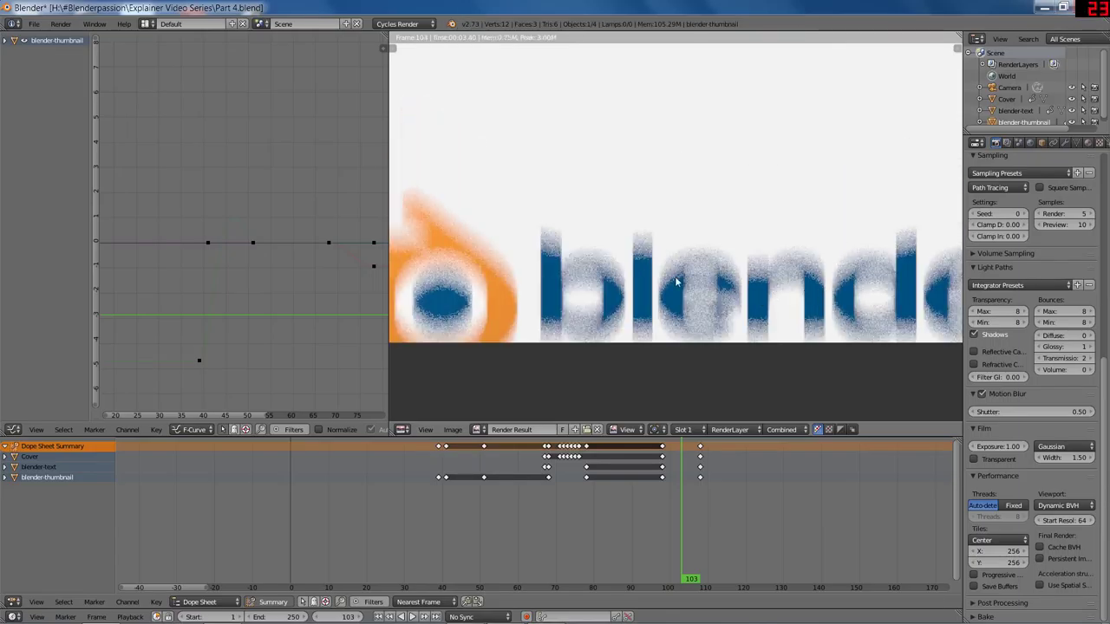
pyautogui.scroll(-2, 806, 230)
pyautogui.moveTo(811, 229); pyautogui.dragTo(734, 304, button='middle')
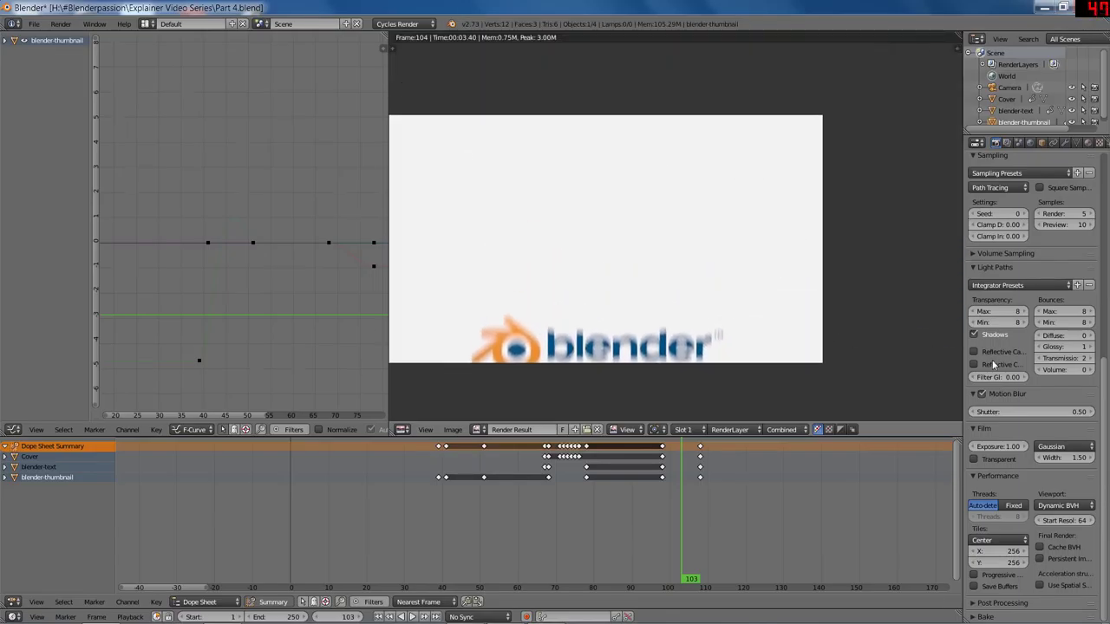
# Set the motion blur shutter back to 0.40 and return to the live rendered view
pyautogui.click(1029, 411)
pyautogui.write('0.4')
pyautogui.press('Return')
pyautogui.hotkey('shift', 'F5')
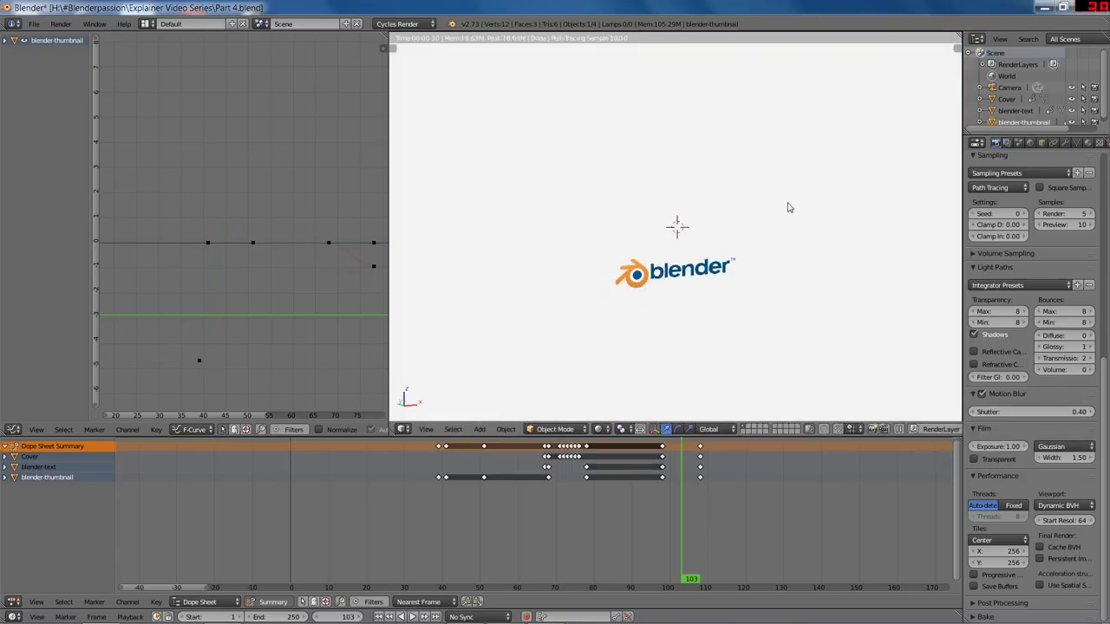
# Save the file in camera view, then enable Cache BVH and Persistent Images for final renders
pyautogui.press('KP_0')
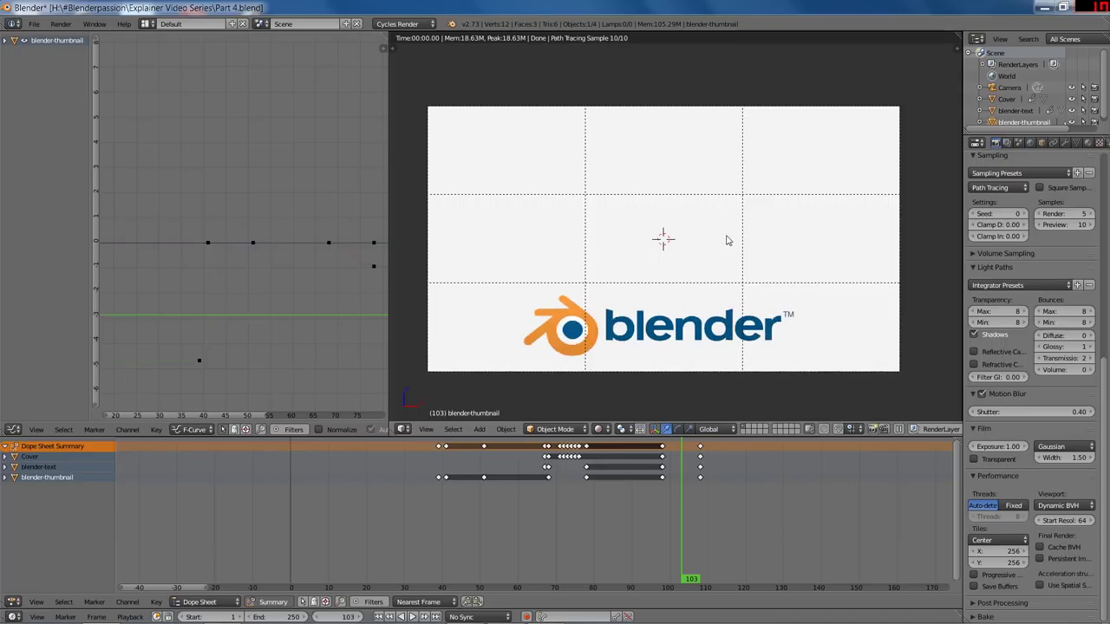
pyautogui.hotkey('ctrl', 's')
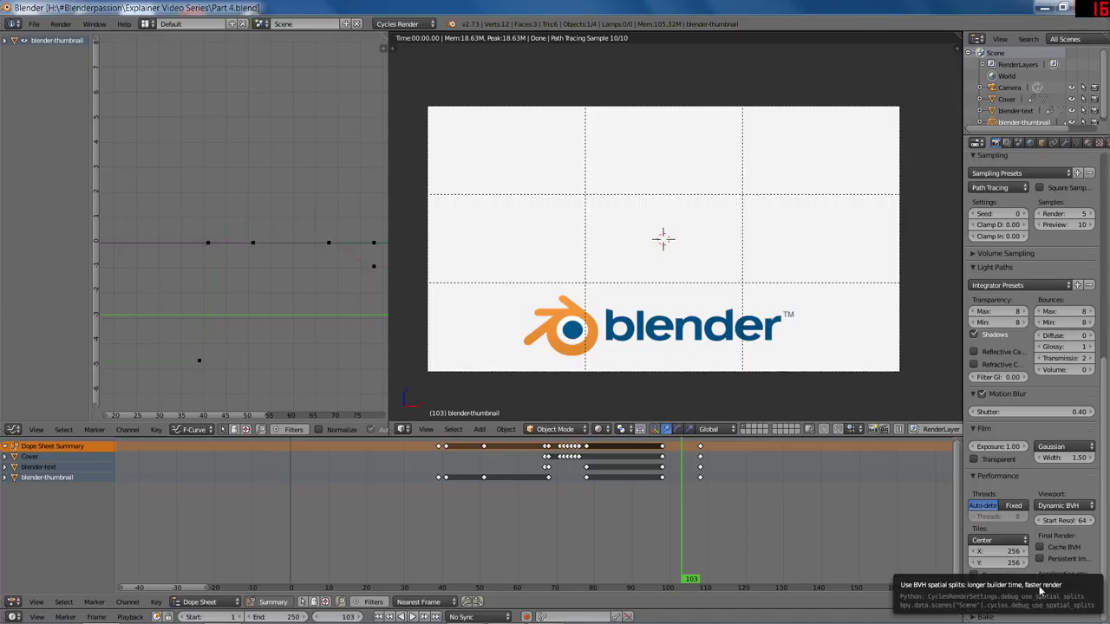
pyautogui.click(1055, 547)
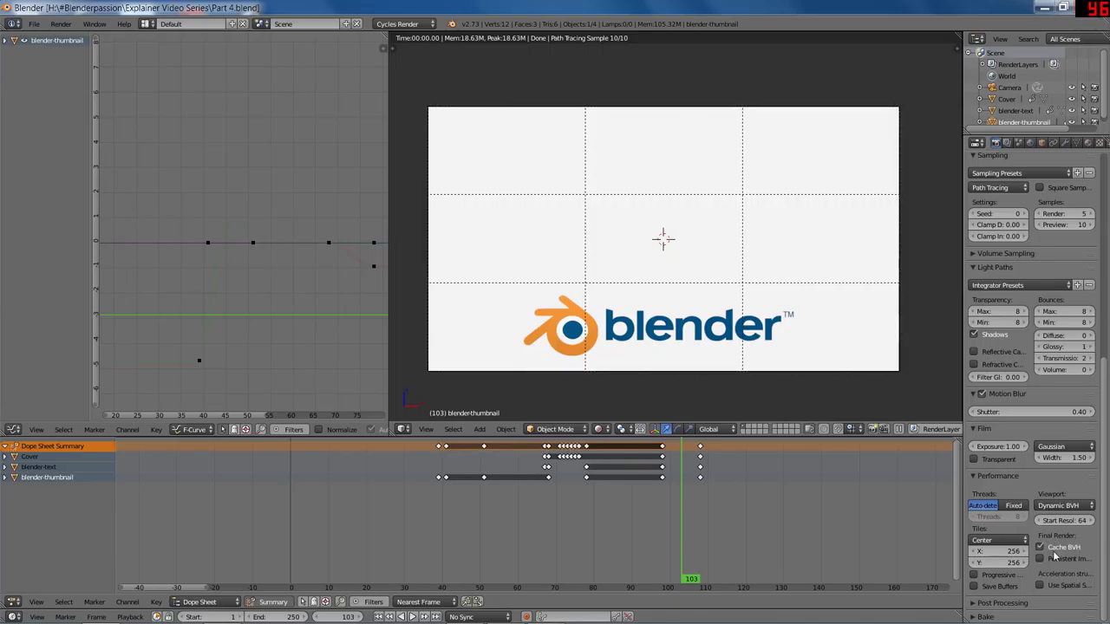
pyautogui.click(1053, 559)
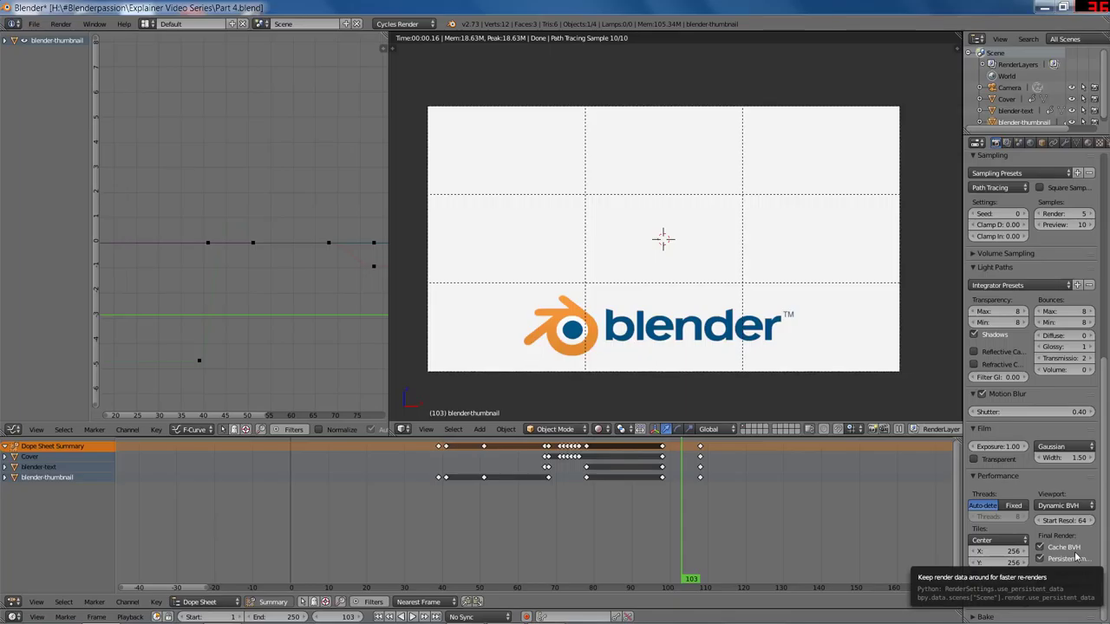
pyautogui.scroll(5, 1072, 550)
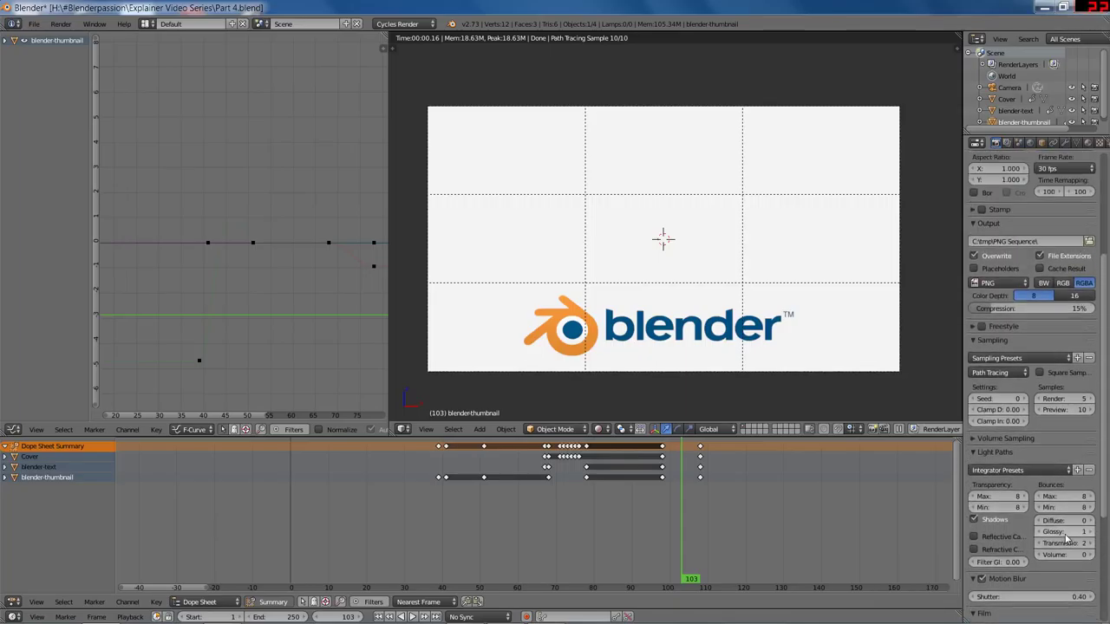
# Set the animation end frame to 130, return to frame 1, and render the animation
pyautogui.scroll(5, 1066, 539)
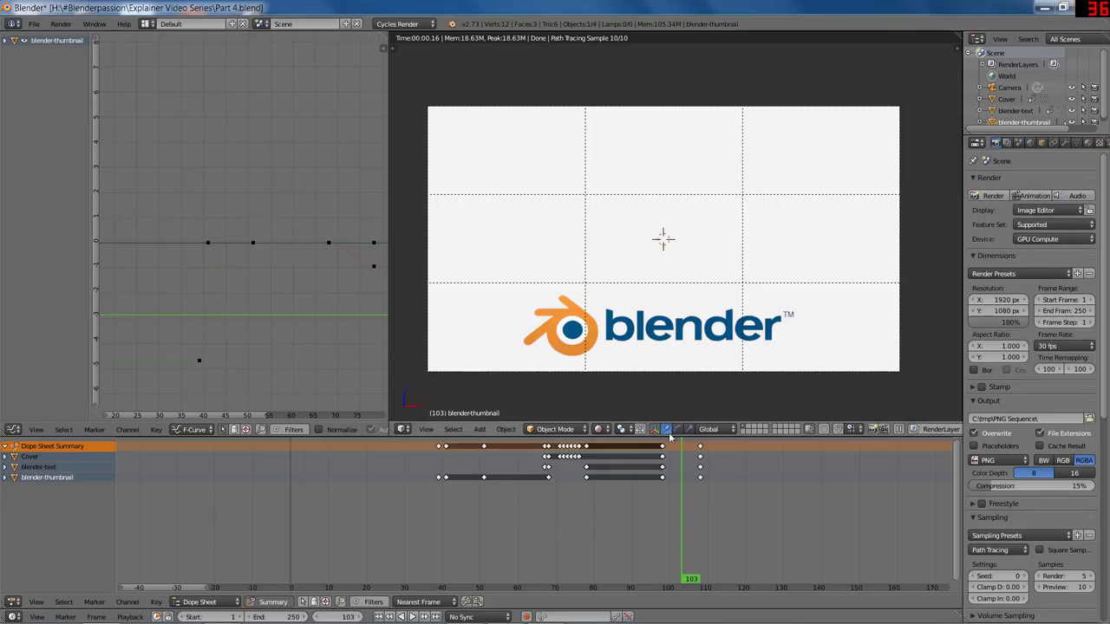
pyautogui.hotkey('shift', 'Left')
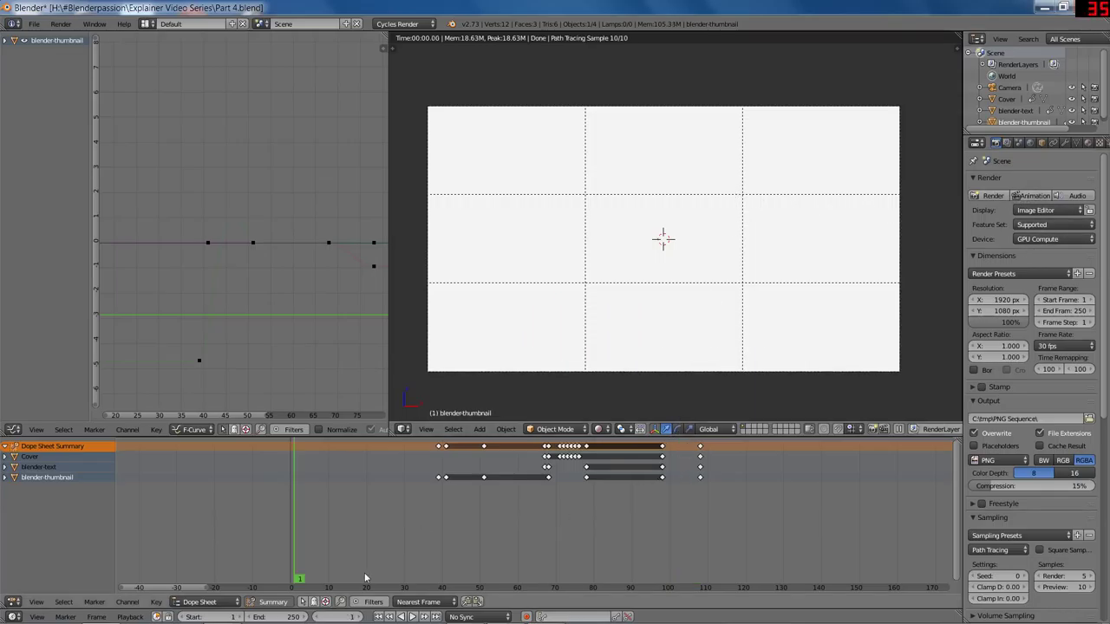
pyautogui.moveTo(699, 509); pyautogui.dragTo(782, 532)
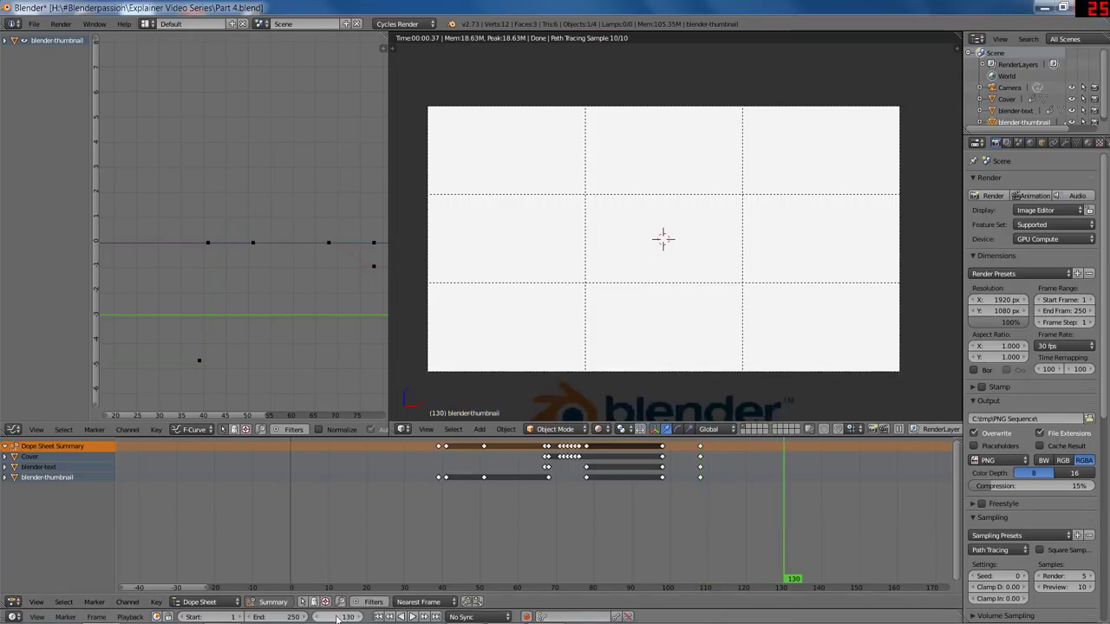
pyautogui.write('130')
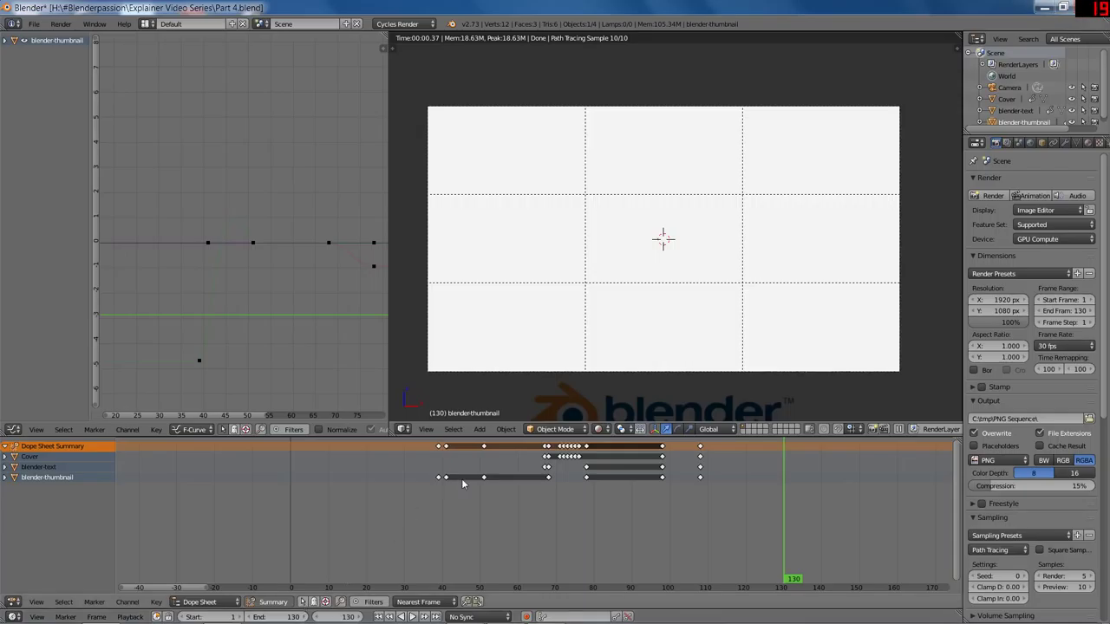
pyautogui.hotkey('shift', 'Left')
pyautogui.hotkey('ctrl', 'F12')
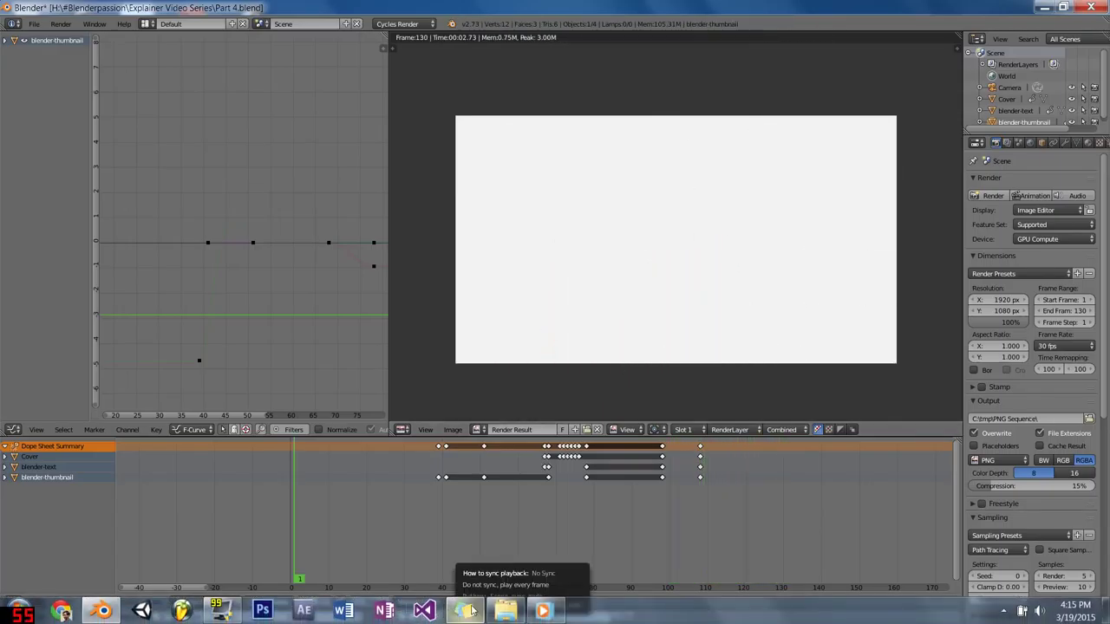
pyautogui.click(504, 612)
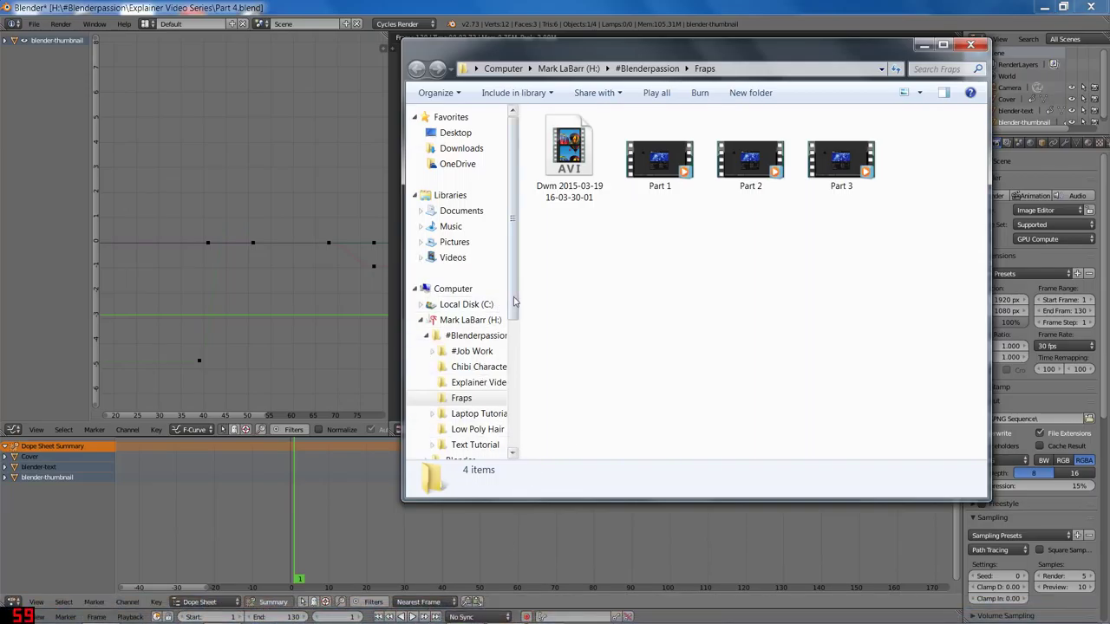
pyautogui.scroll(-4, 517, 417)
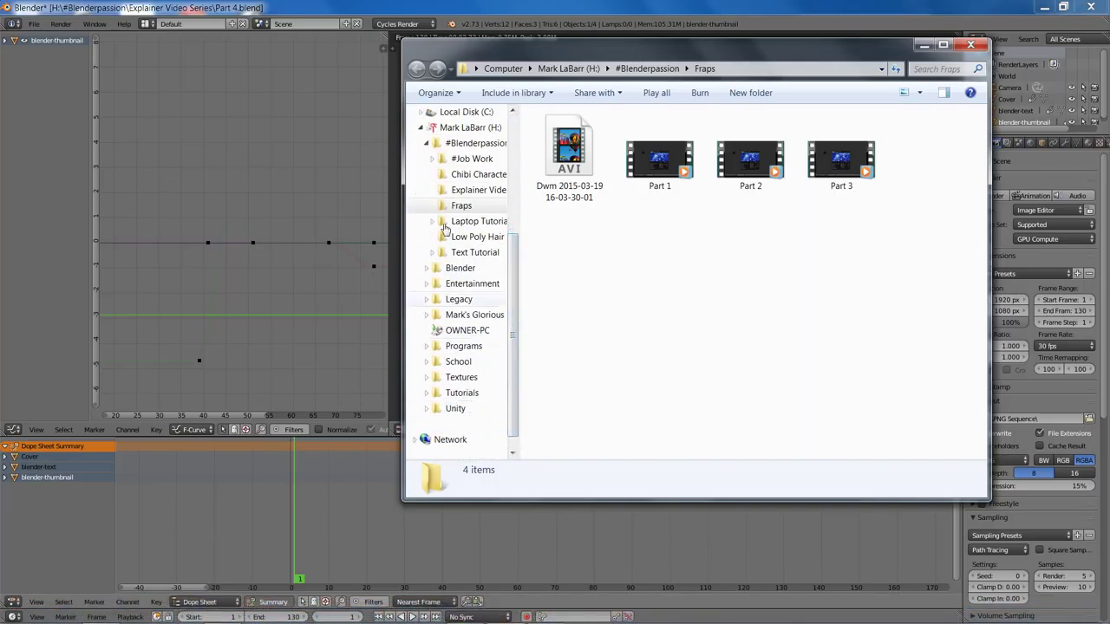
pyautogui.click(459, 114)
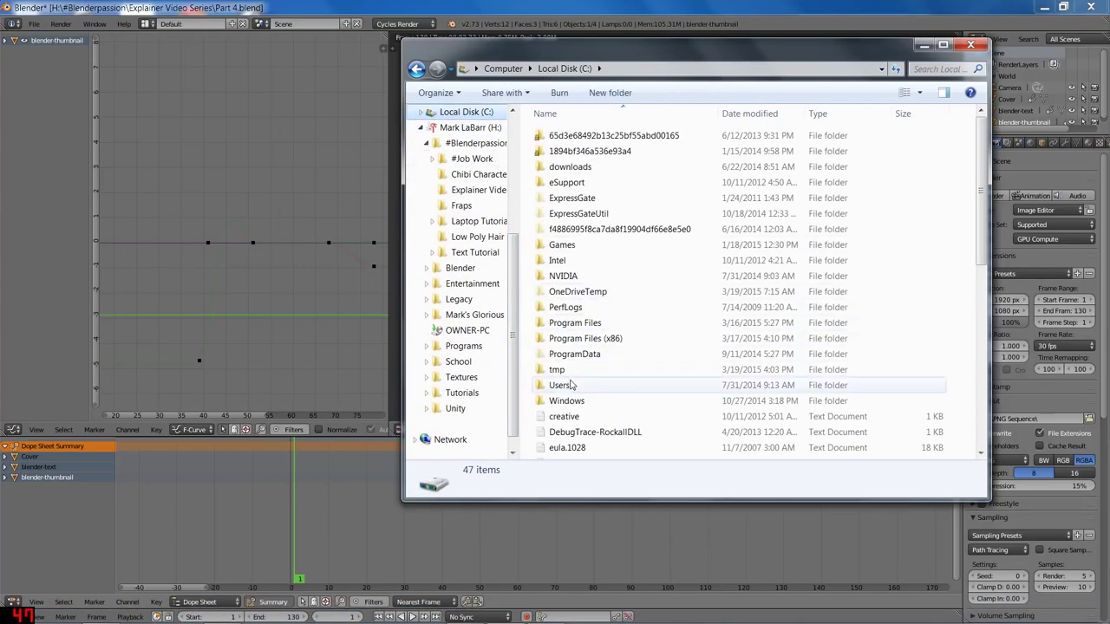
pyautogui.doubleClick(562, 371)
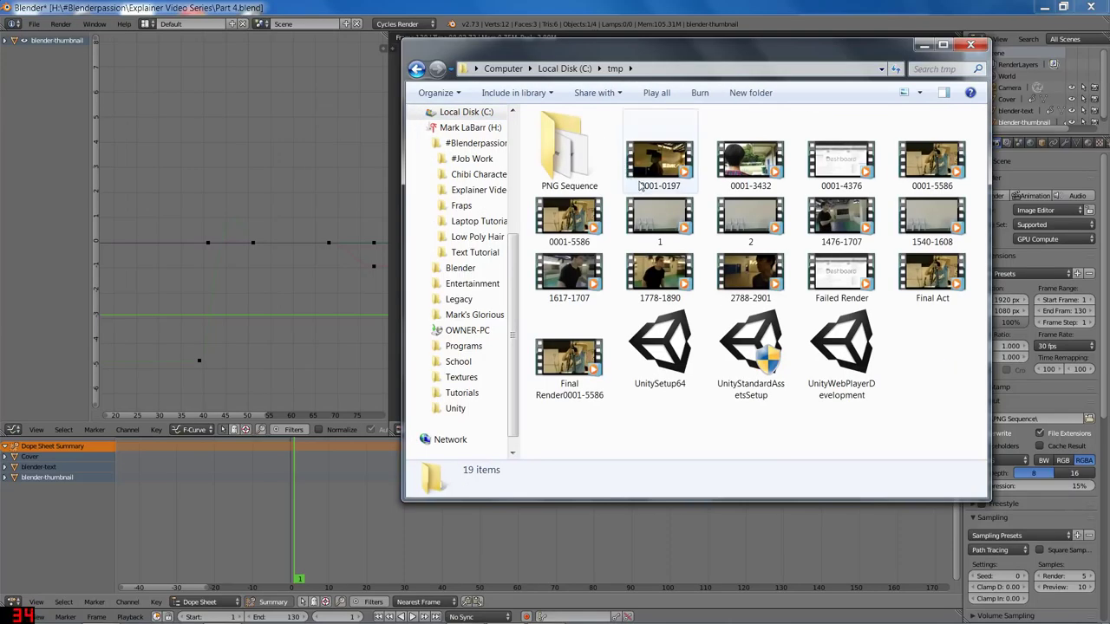
pyautogui.doubleClick(584, 153)
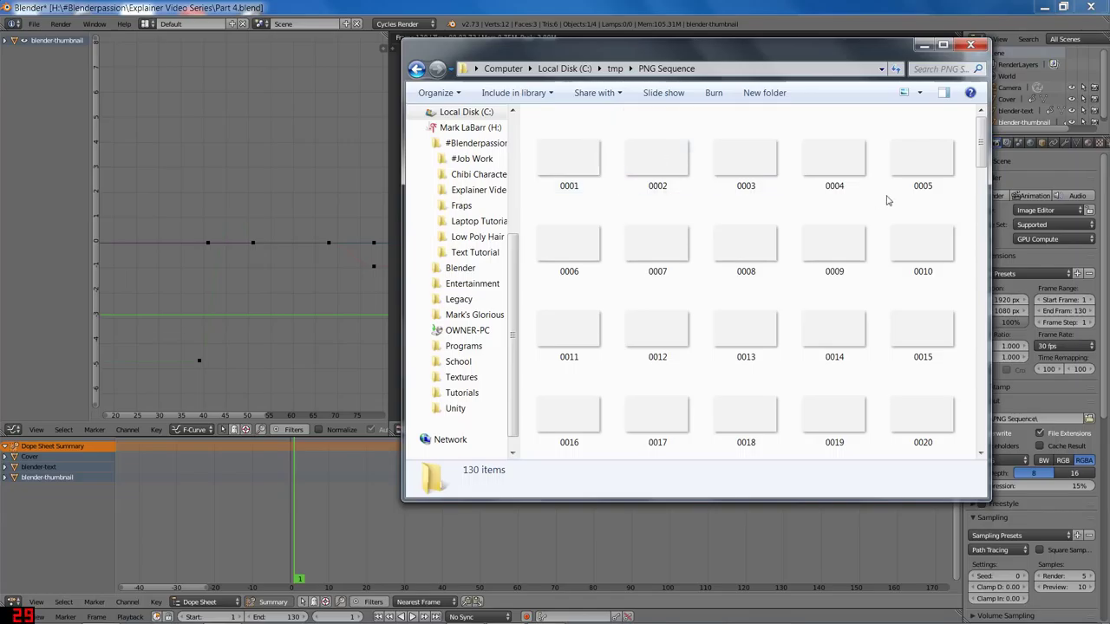
pyautogui.scroll(-15, 887, 200)
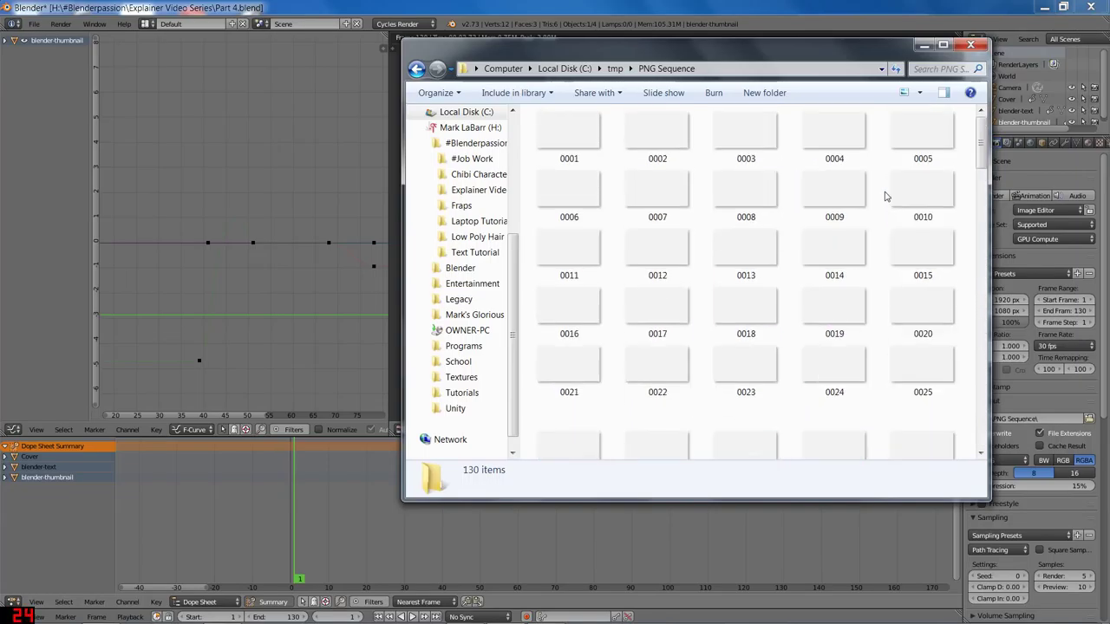
pyautogui.click(922, 45)
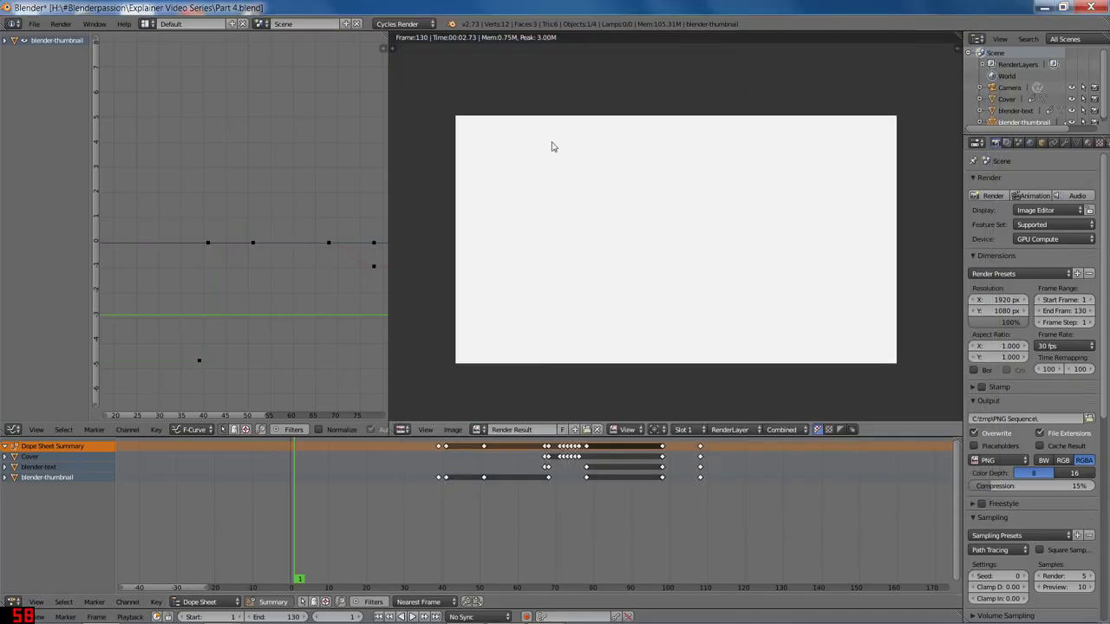
# Merge the two upper areas and make the combined area a Video Sequence Editor
pyautogui.click(263, 24)
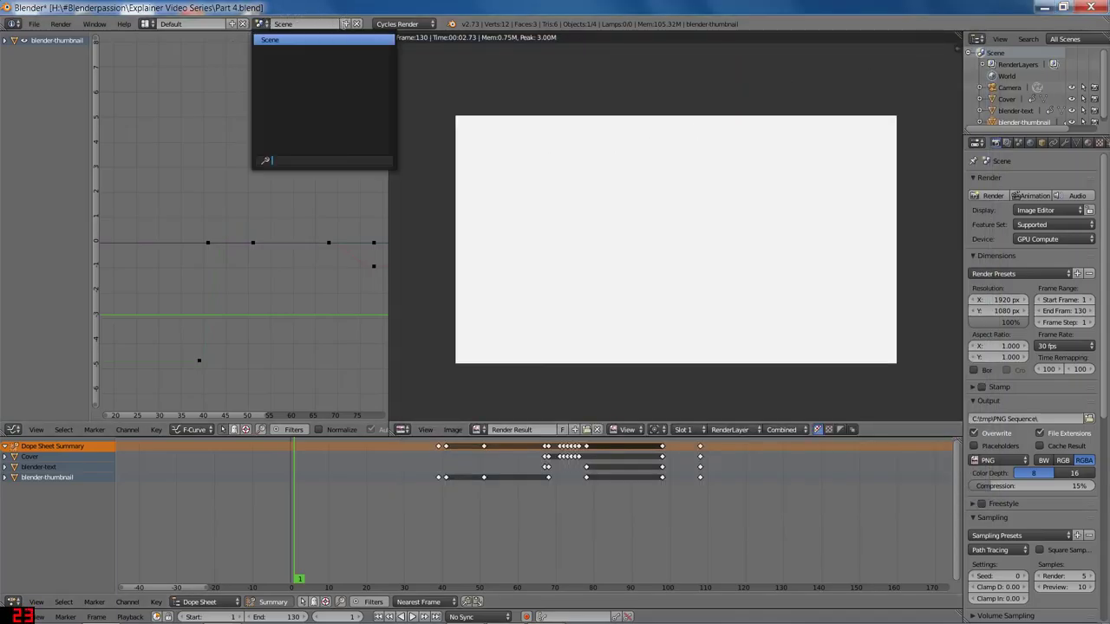
pyautogui.rightClick(341, 12)
pyautogui.click(550, 44)
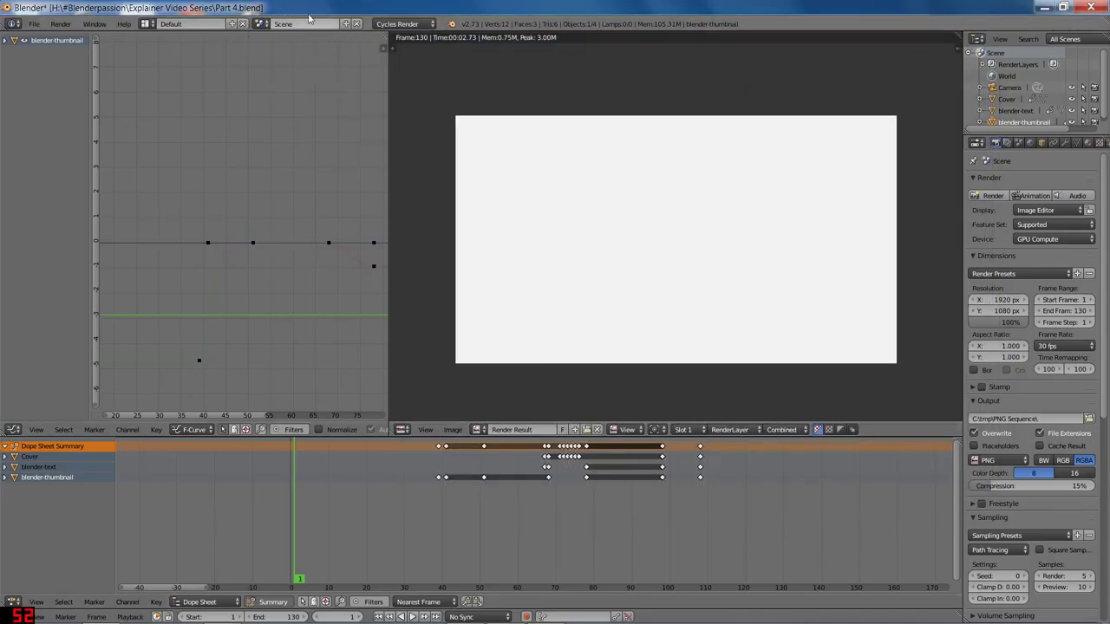
pyautogui.moveTo(384, 431); pyautogui.dragTo(15, 431)
pyautogui.click(14, 431)
pyautogui.click(26, 416)
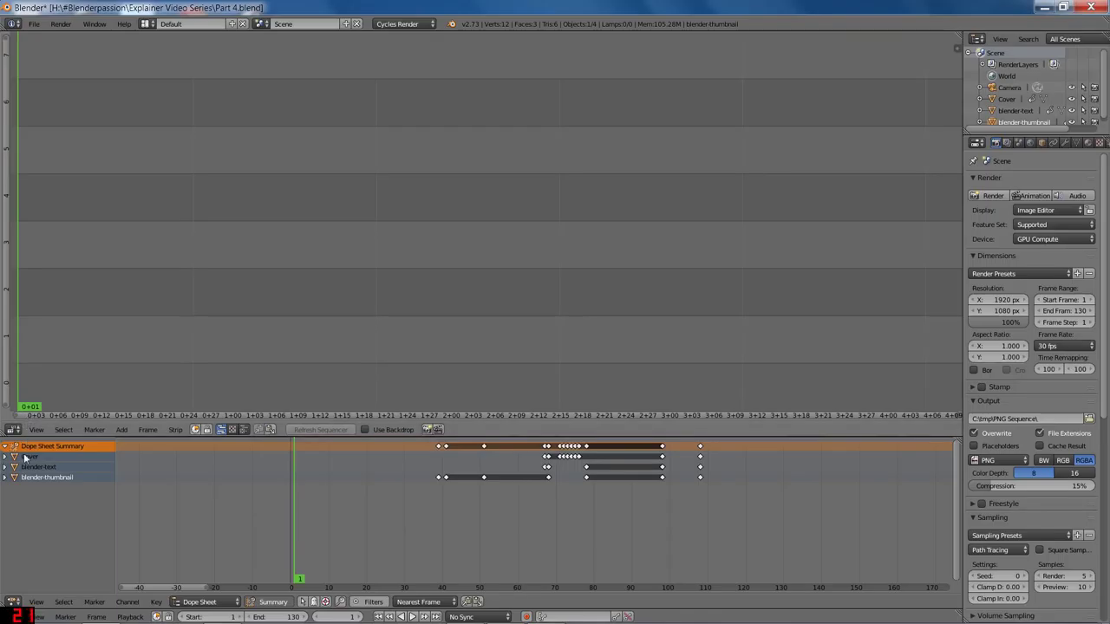
# Make the lower area a Video Sequence Editor, set the top to Preview, and enlarge the strip area
pyautogui.click(13, 602)
pyautogui.click(78, 500)
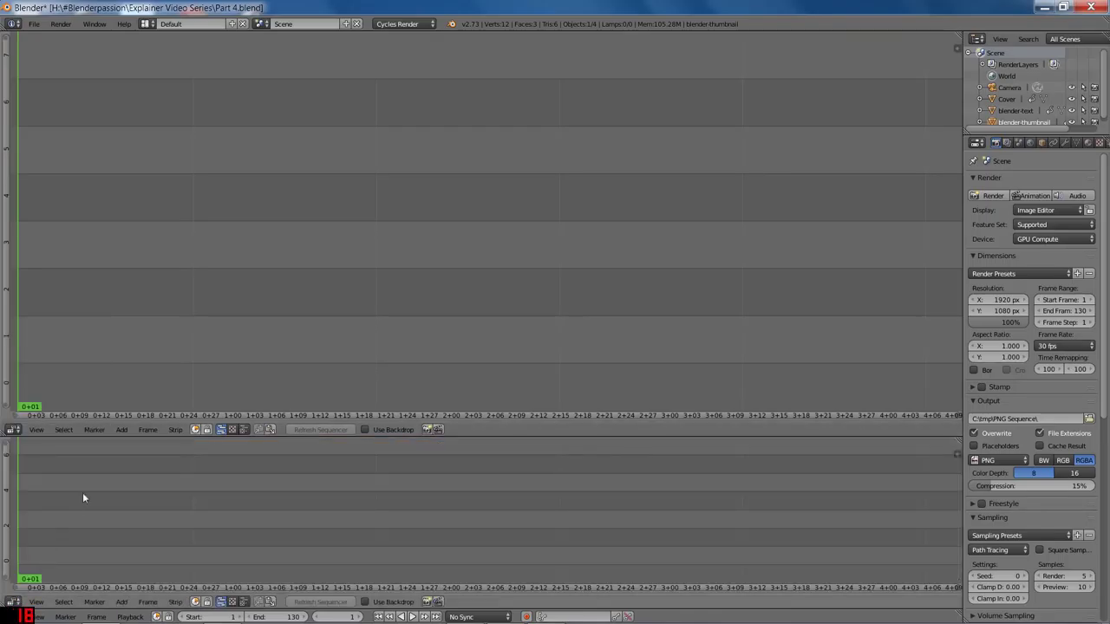
pyautogui.click(231, 430)
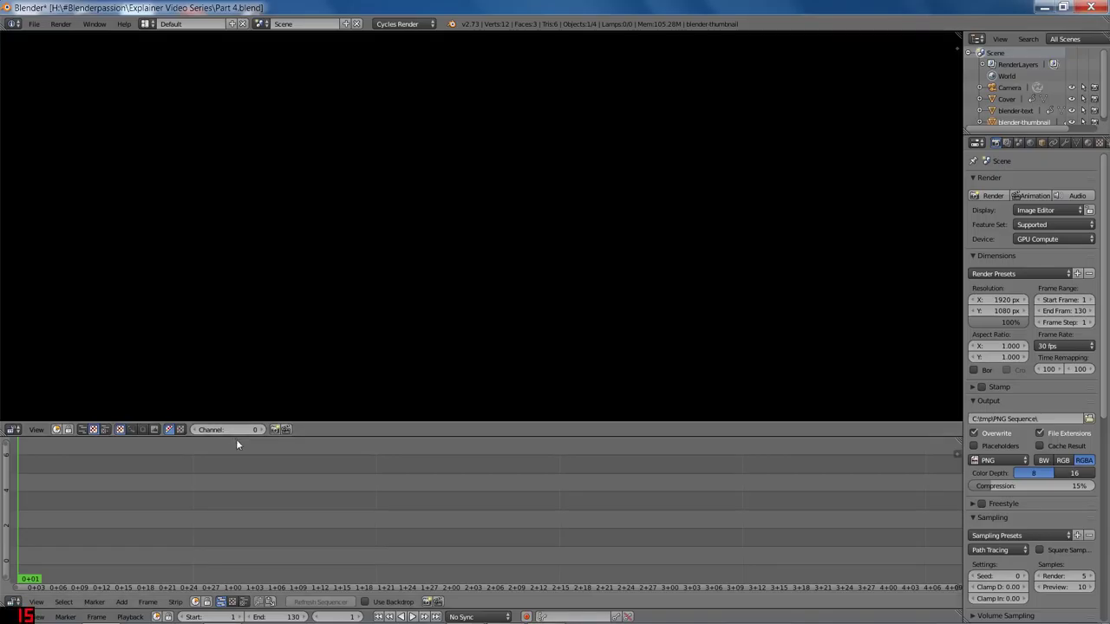
pyautogui.moveTo(236, 423); pyautogui.dragTo(242, 355)
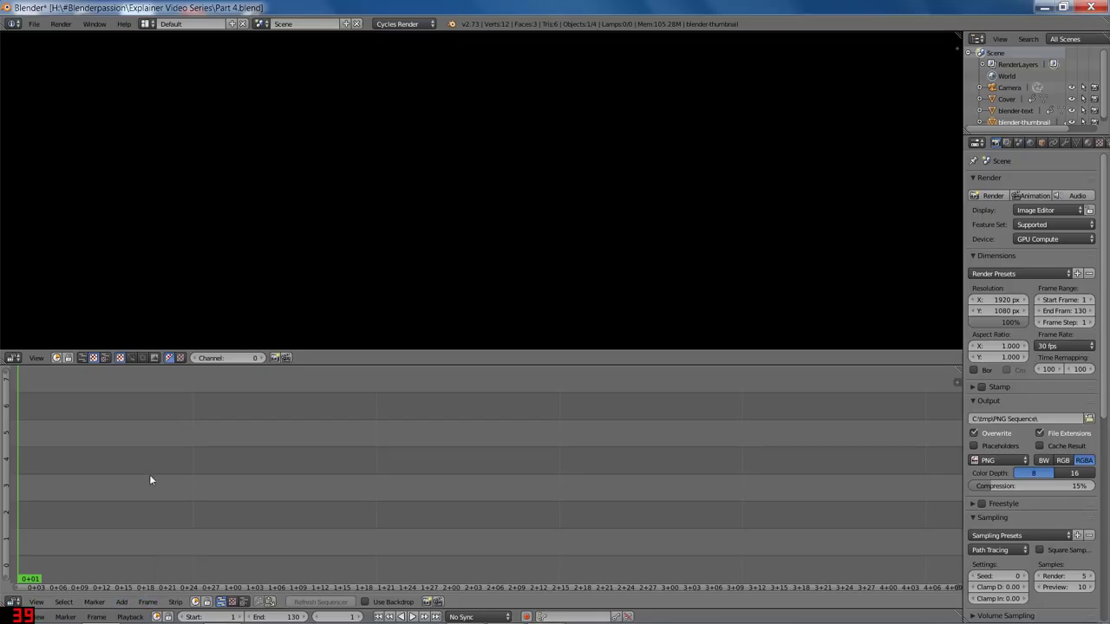
pyautogui.hotkey('shift', 'a')
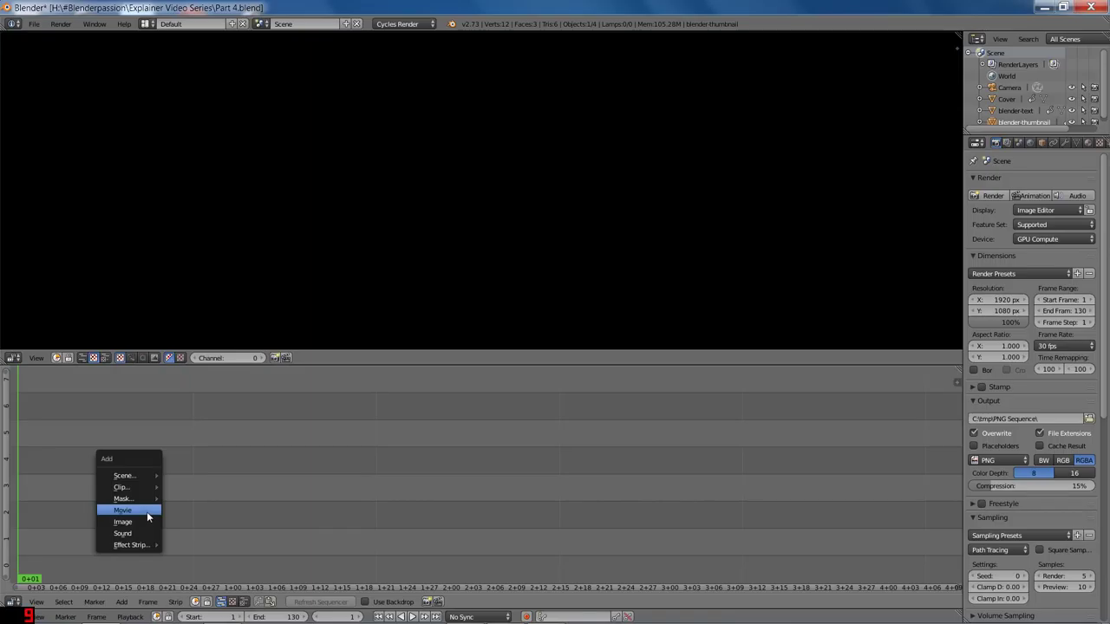
# Add only 0001.png from C:\tmp\PNG Sequence as an image strip, check it, then delete it
pyautogui.click(147, 511)
pyautogui.press('Escape')
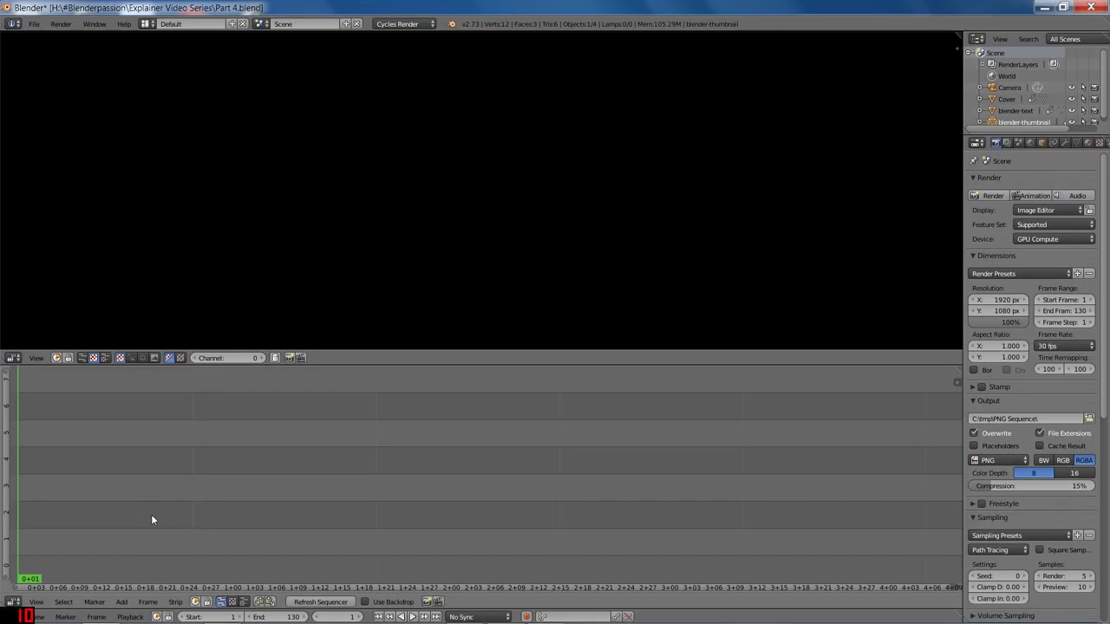
pyautogui.hotkey('shift', 'a')
pyautogui.click(150, 519)
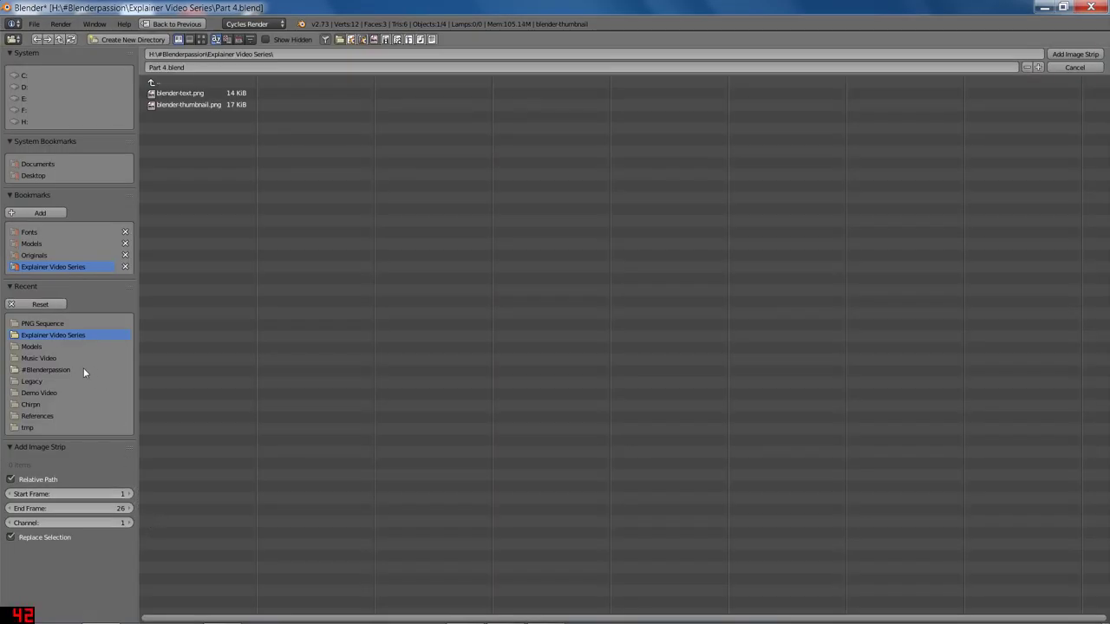
pyautogui.click(55, 427)
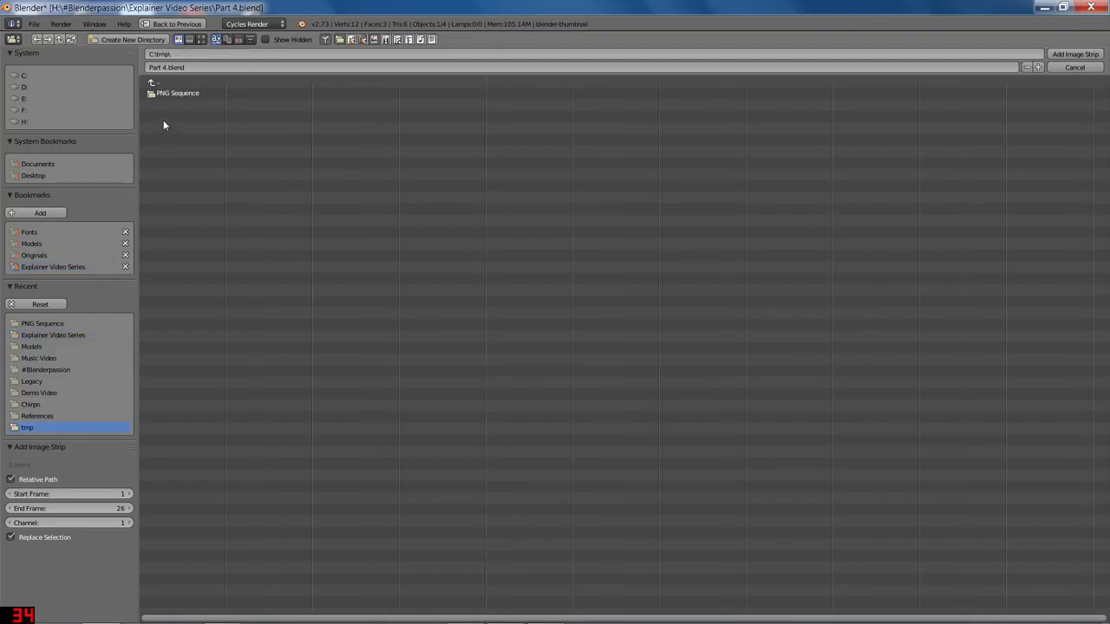
pyautogui.click(174, 94)
pyautogui.click(175, 95)
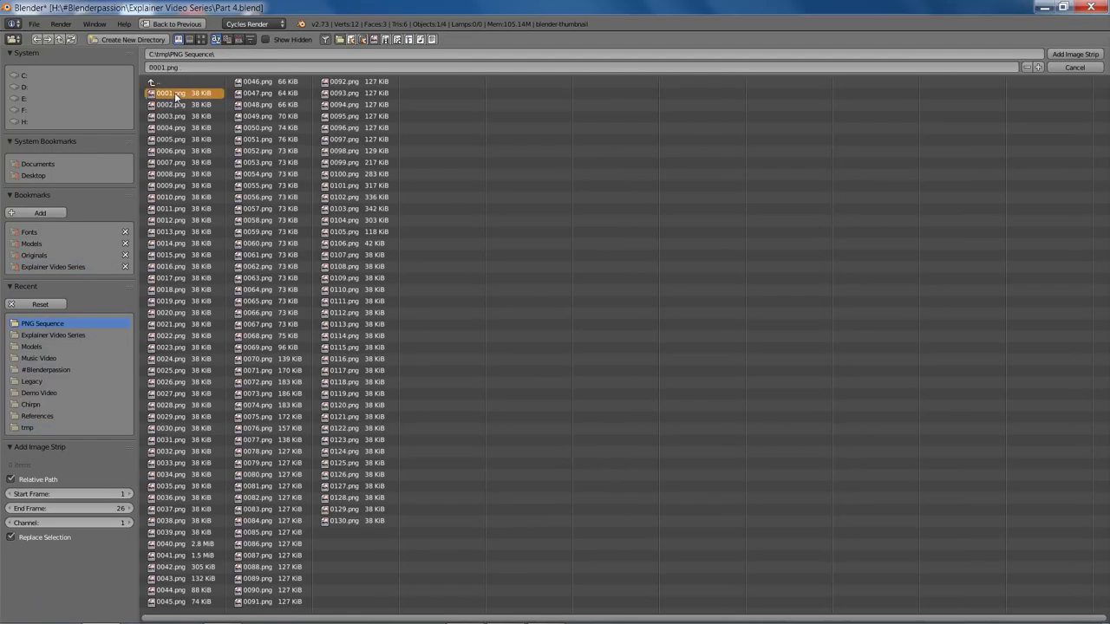
pyautogui.doubleClick(175, 95)
pyautogui.moveTo(67, 476); pyautogui.dragTo(161, 475, button='middle')
pyautogui.moveTo(162, 475); pyautogui.dragTo(130, 529)
pyautogui.press('x')
pyautogui.click(187, 544)
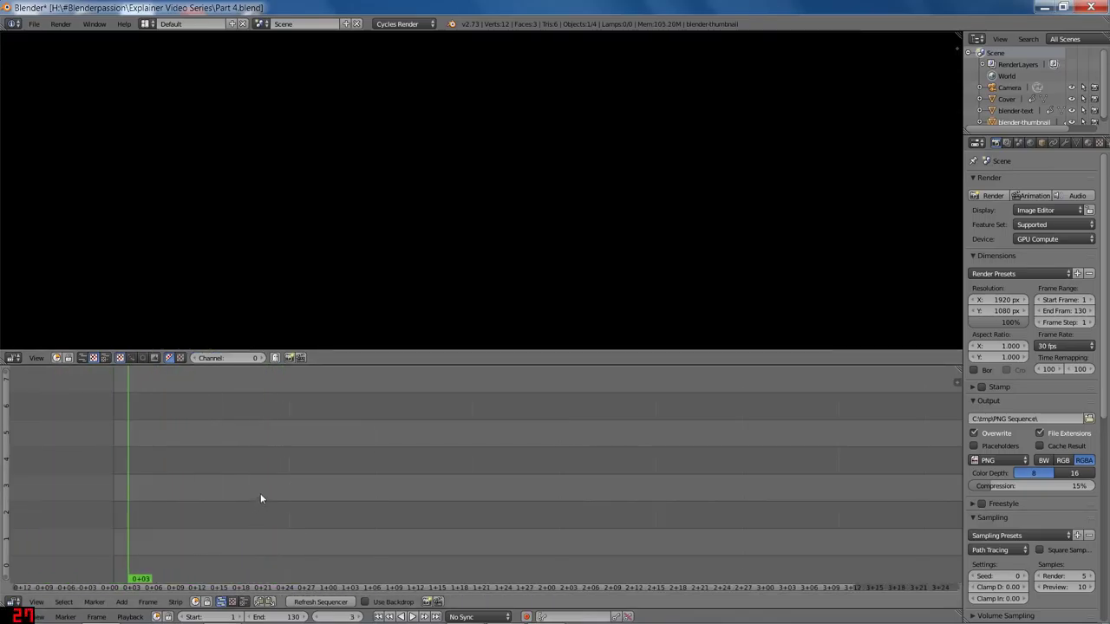
# Add all 130 PNG frames, 0001.png through 0130.png, as a single image strip
pyautogui.hotkey('shift', 'a')
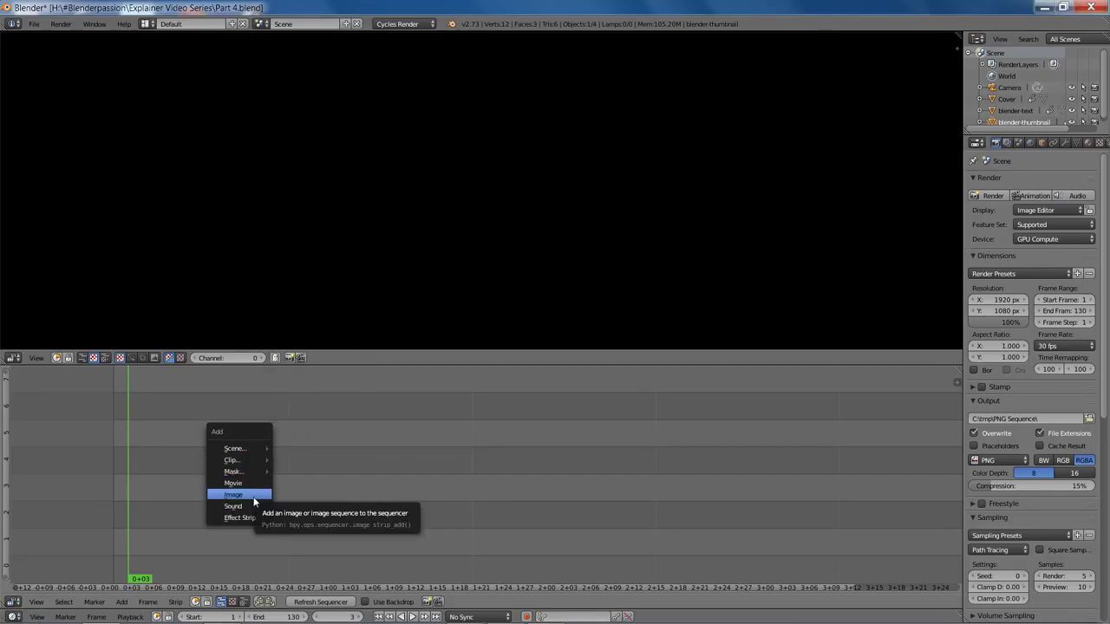
pyautogui.click(253, 499)
pyautogui.click(193, 93)
pyautogui.keyDown('shift'); pyautogui.click(352, 521); pyautogui.keyUp('shift')
pyautogui.press('a')
pyautogui.press('a')
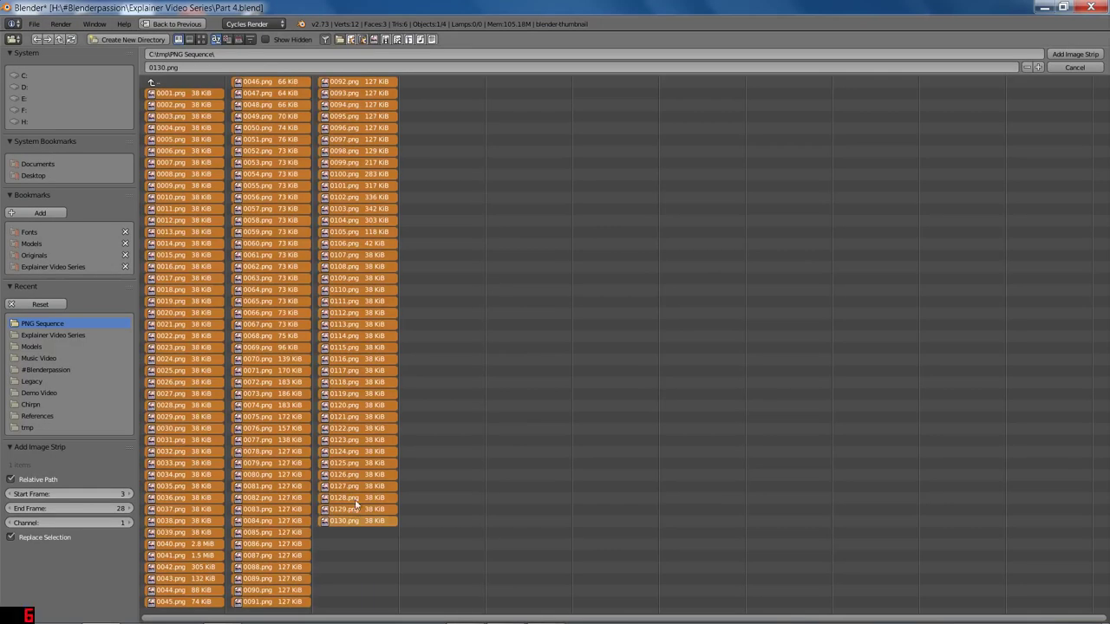
pyautogui.click(1076, 54)
pyautogui.scroll(-5, 603, 472)
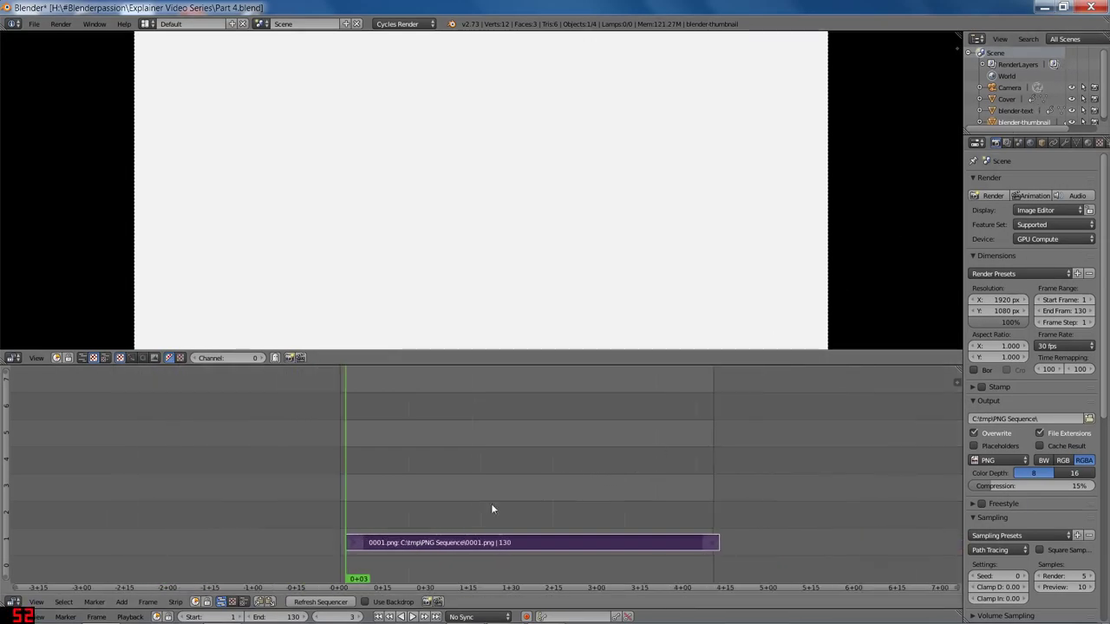
# Scrub the image strip, slide it earlier on the timeline, and play it back once
pyautogui.moveTo(348, 509); pyautogui.dragTo(377, 520)
pyautogui.moveTo(455, 545); pyautogui.dragTo(443, 522, button='right')
pyautogui.click(338, 522)
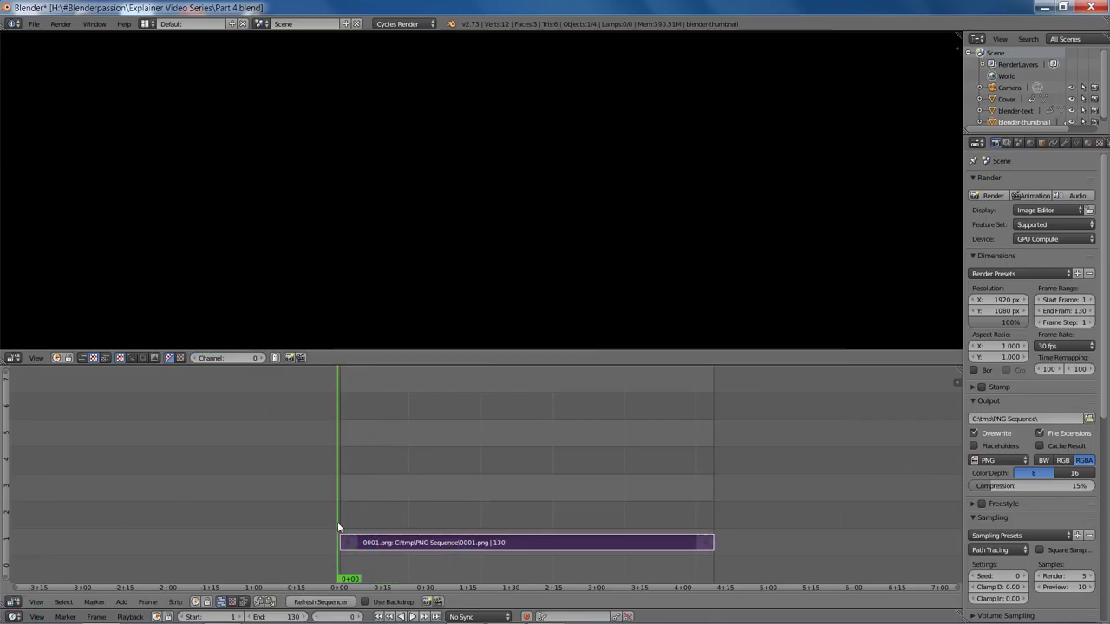
pyautogui.hotkey('alt', 'a')
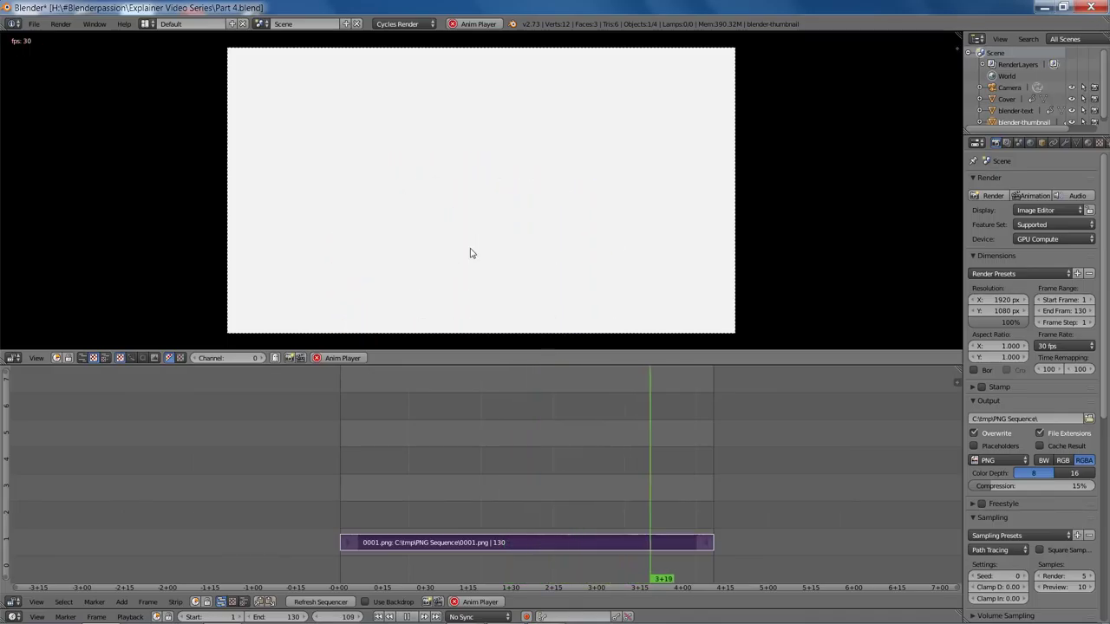
pyautogui.hotkey('alt', 'a')
pyautogui.moveTo(454, 524)
pyautogui.mouseDown()
pyautogui.moveTo(444, 528)
pyautogui.moveTo(454, 522)
pyautogui.mouseUp()
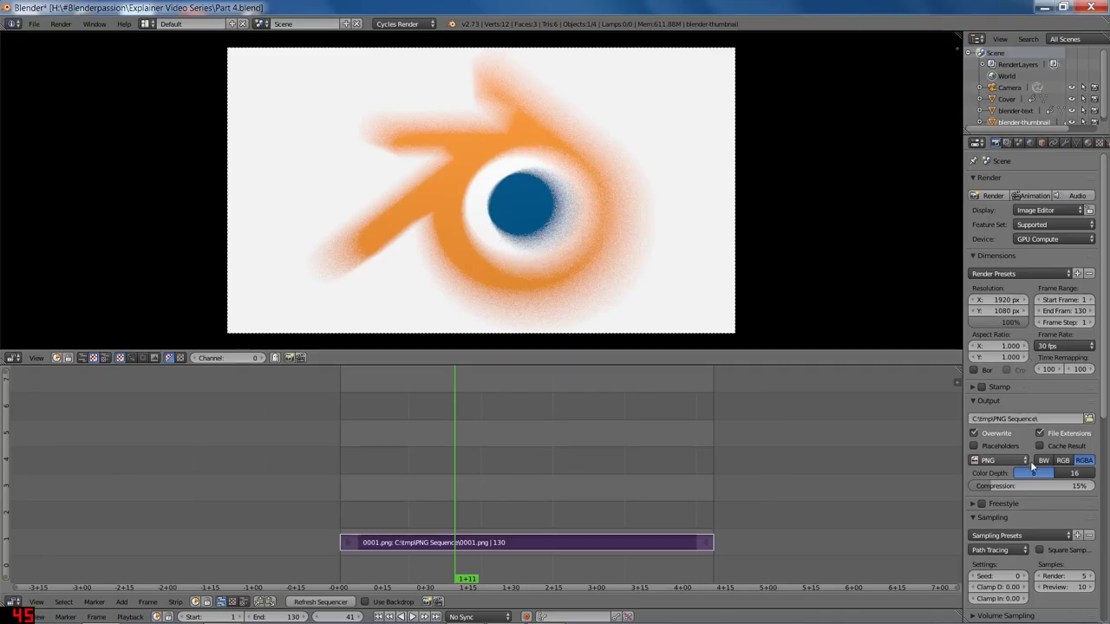
# Replay the logo animation from frame 63, then return the playhead to frame 1
pyautogui.scroll(-5, 1066, 330)
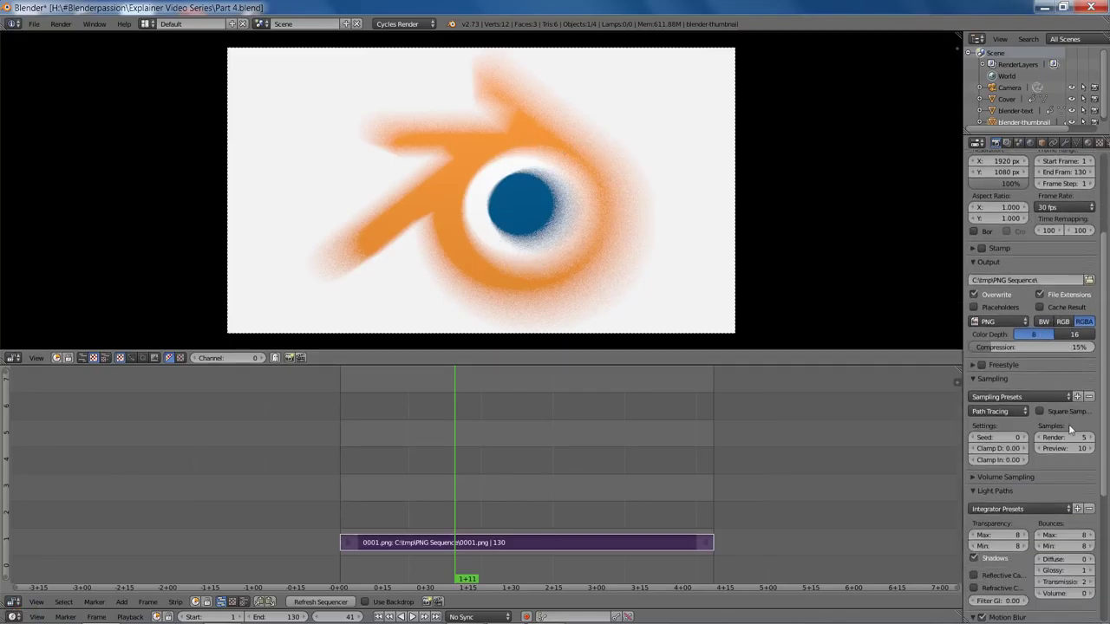
pyautogui.scroll(-5, 1073, 444)
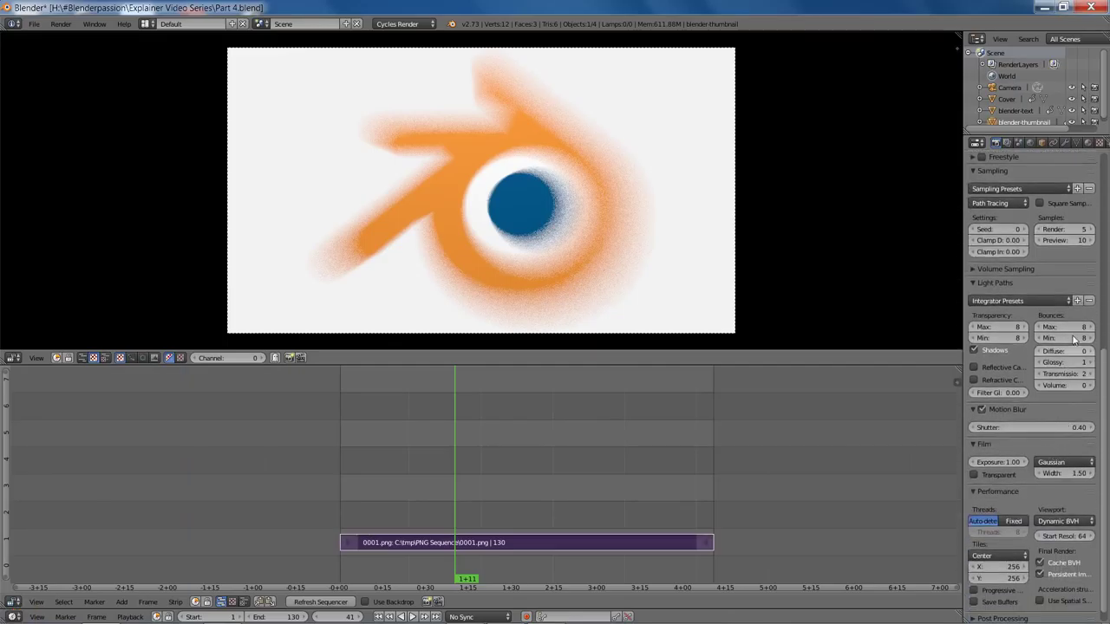
pyautogui.scroll(-3, 1046, 413)
pyautogui.scroll(7, 1046, 413)
pyautogui.hotkey('alt', 'a')
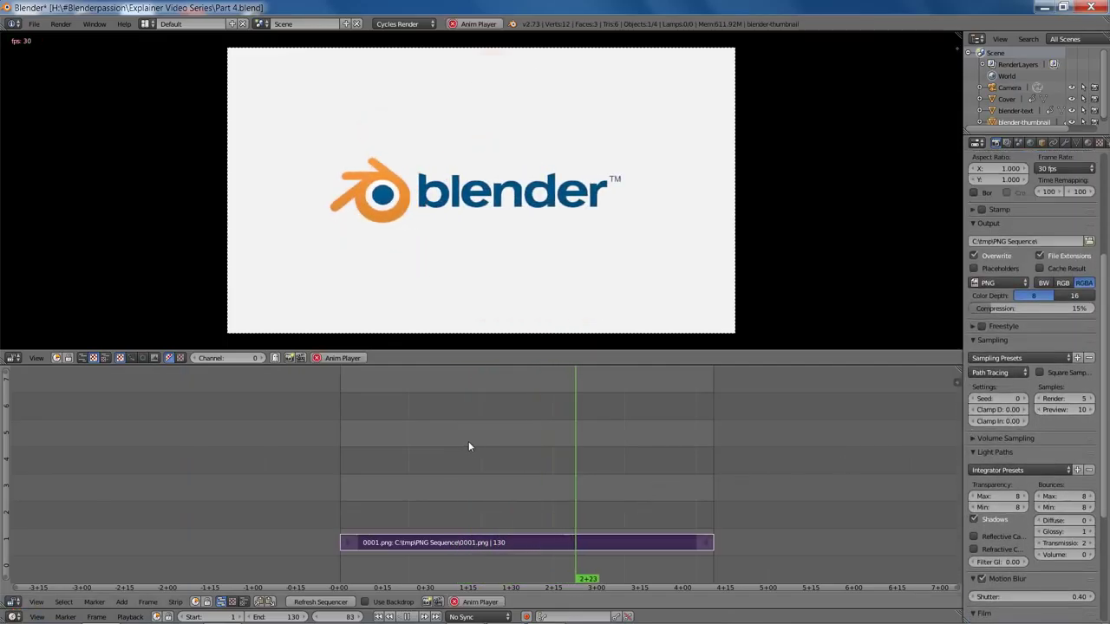
pyautogui.hotkey('alt', 'a')
pyautogui.moveTo(476, 448); pyautogui.dragTo(519, 485)
pyautogui.hotkey('alt', 'a')
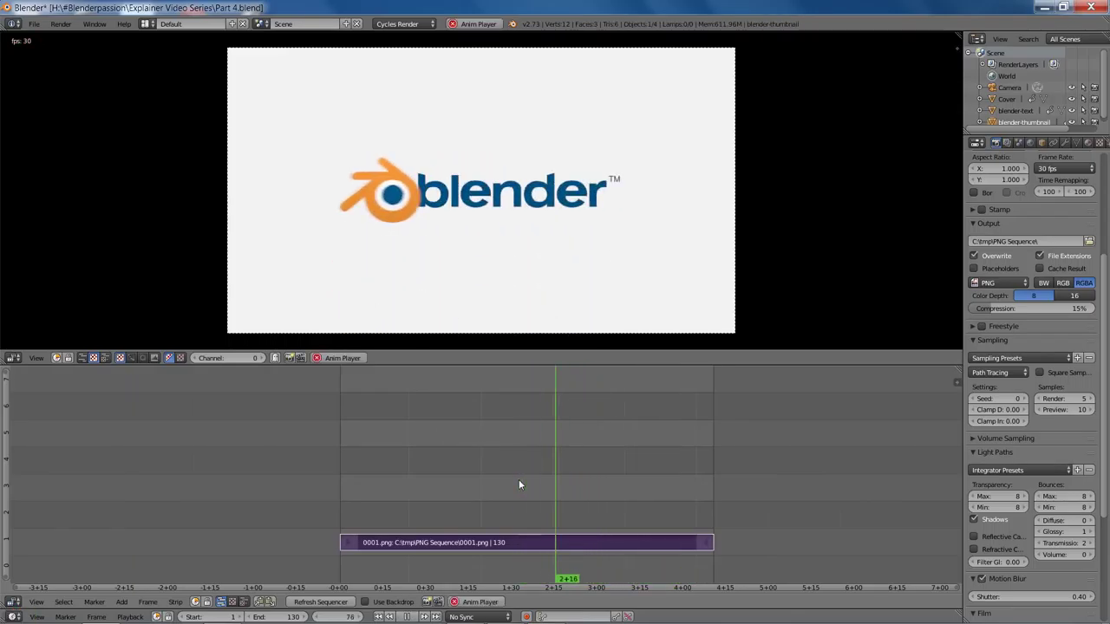
pyautogui.moveTo(537, 485); pyautogui.dragTo(345, 483)
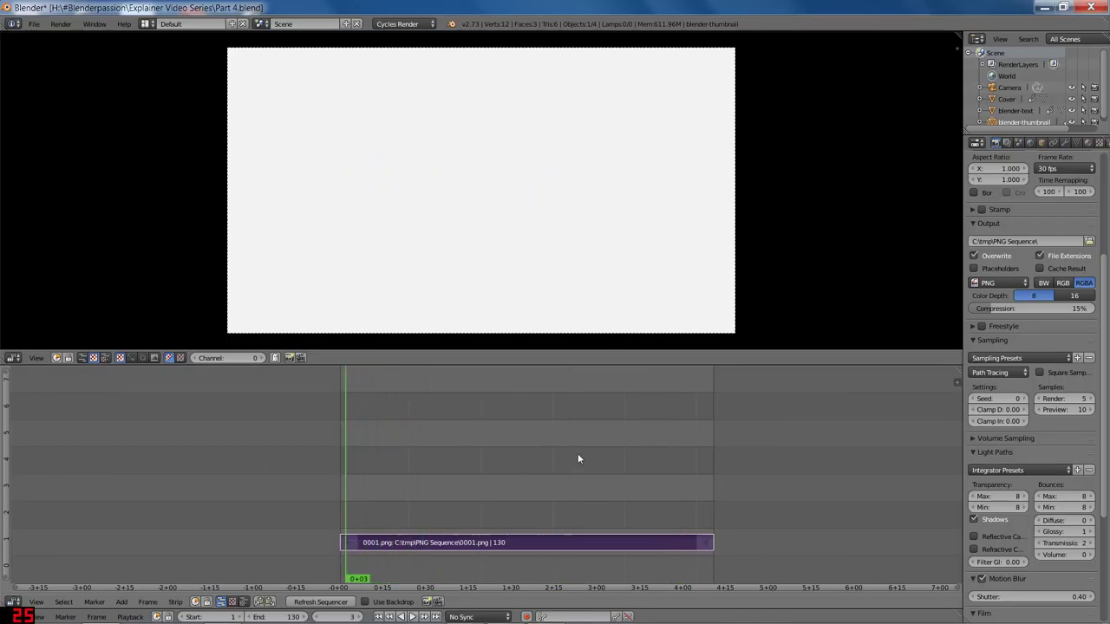
pyautogui.hotkey('shift', 'Left')
# Set the render output file format to H.264
pyautogui.click(995, 283)
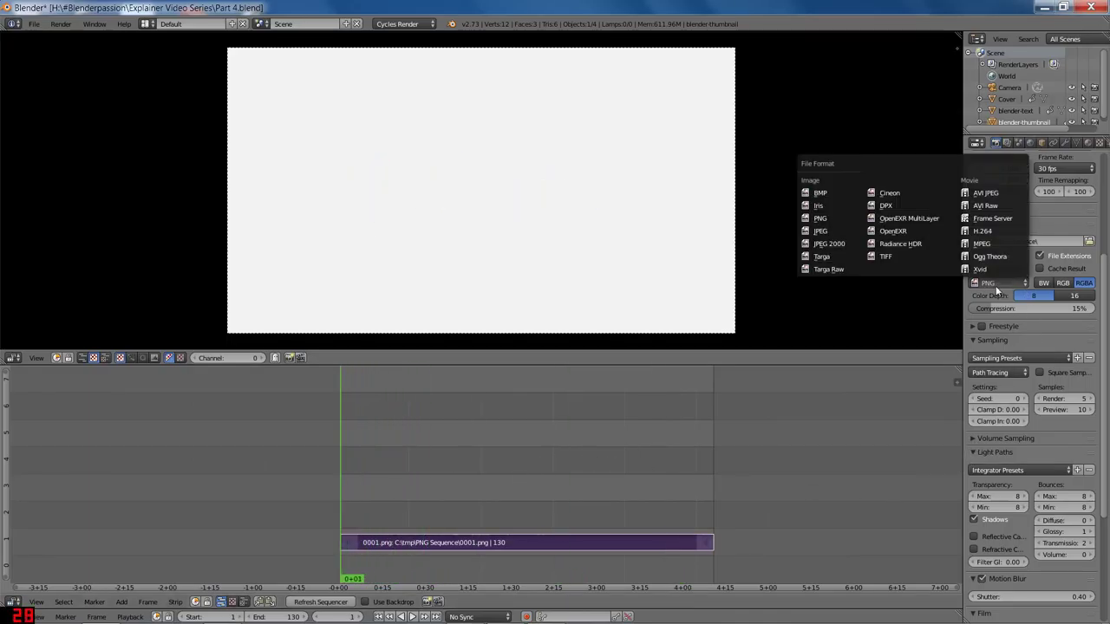
pyautogui.click(993, 228)
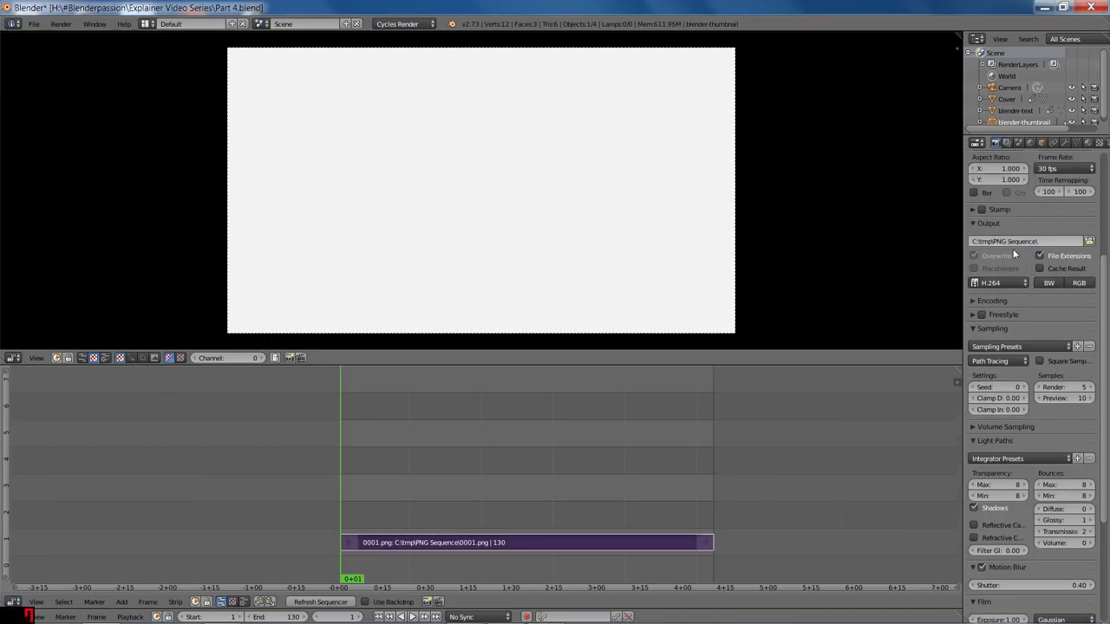
pyautogui.scroll(-5, 1031, 297)
pyautogui.scroll(10, 1021, 247)
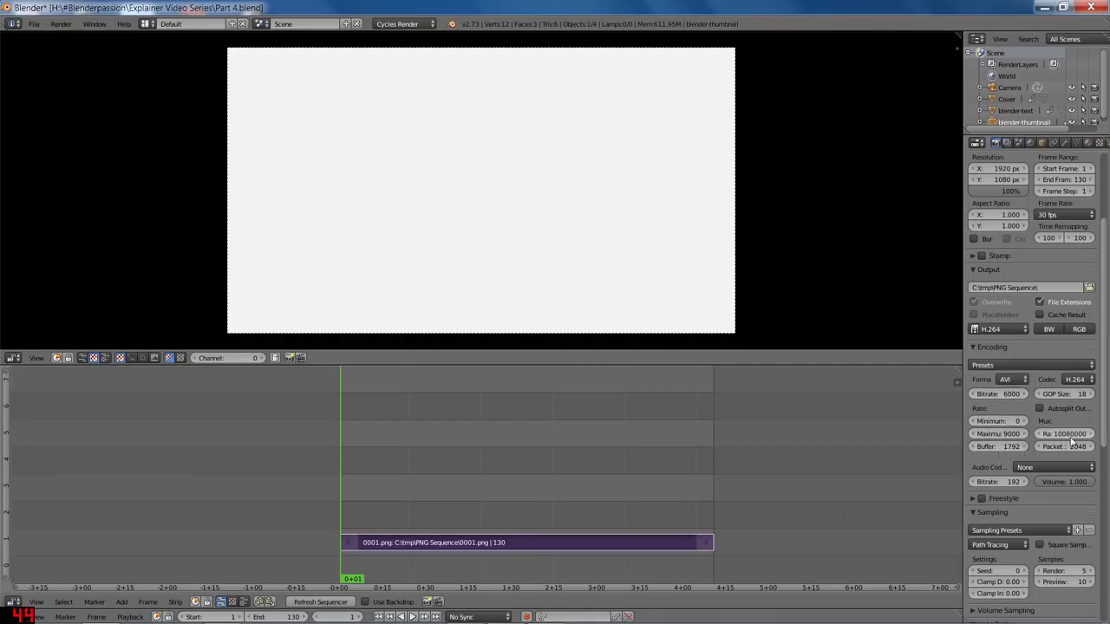
# Set the encoding container format to H.264 and the bitrate to 7000
pyautogui.click(1075, 380)
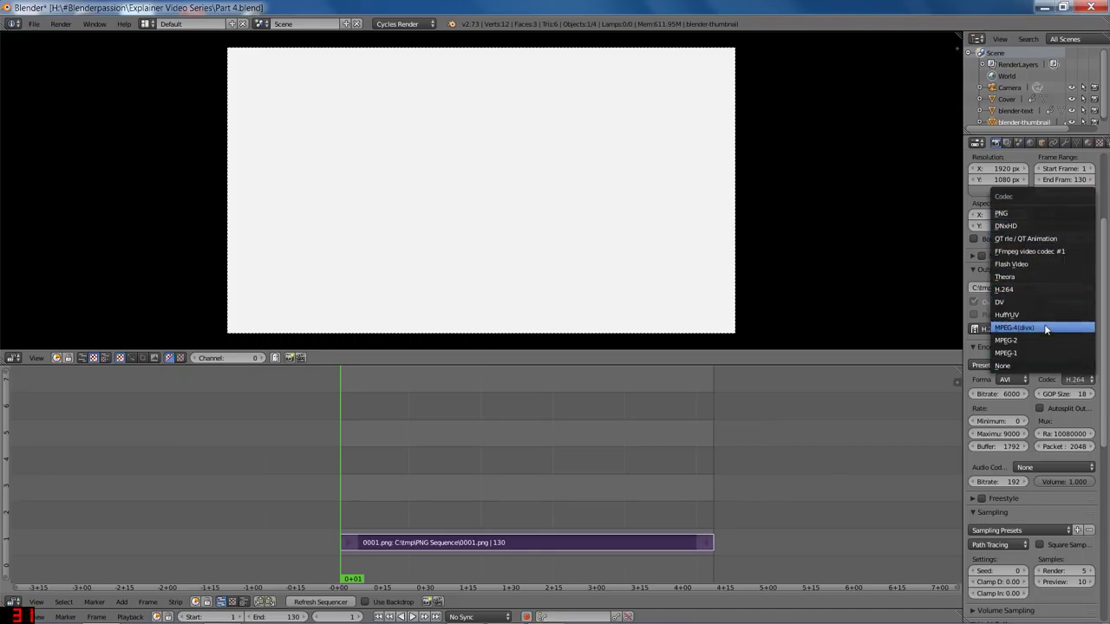
pyautogui.click(1016, 381)
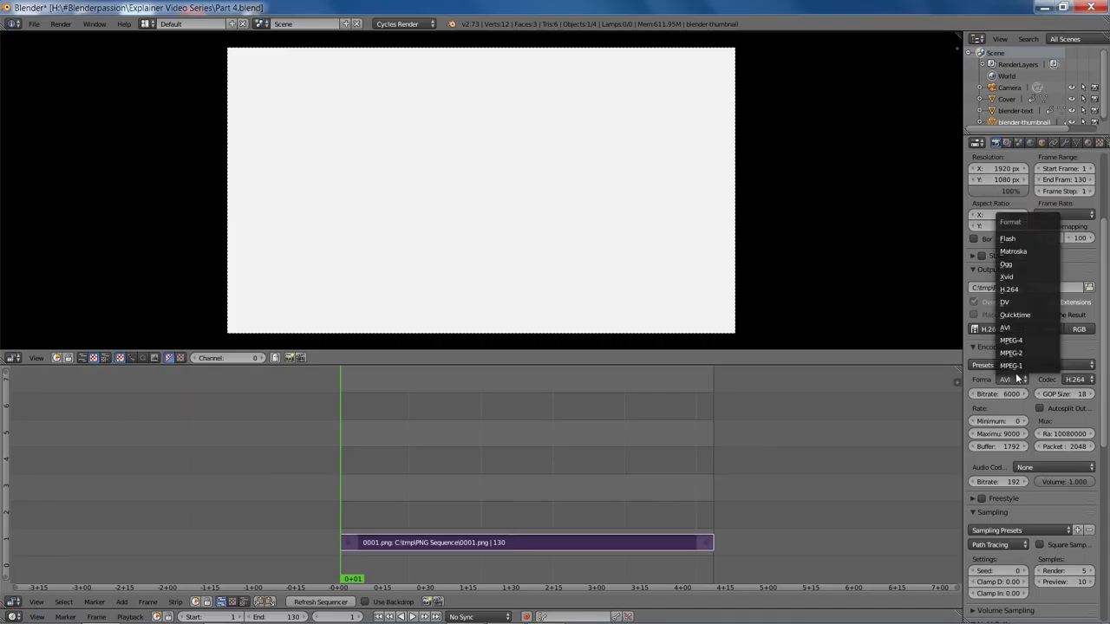
pyautogui.click(1022, 289)
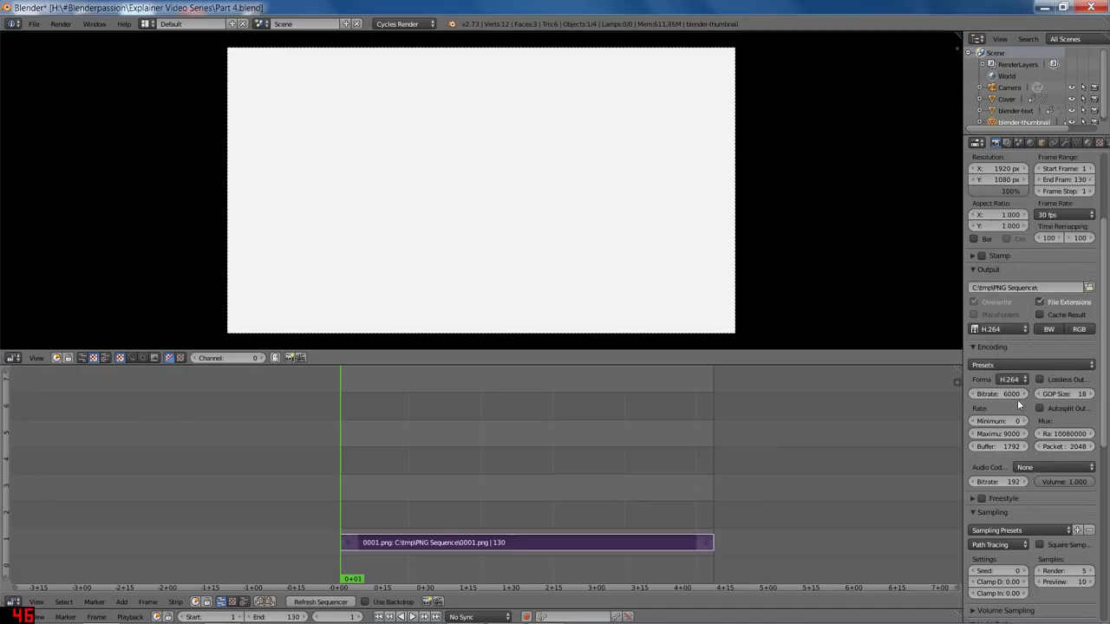
pyautogui.scroll(-2, 1017, 399)
pyautogui.click(998, 347)
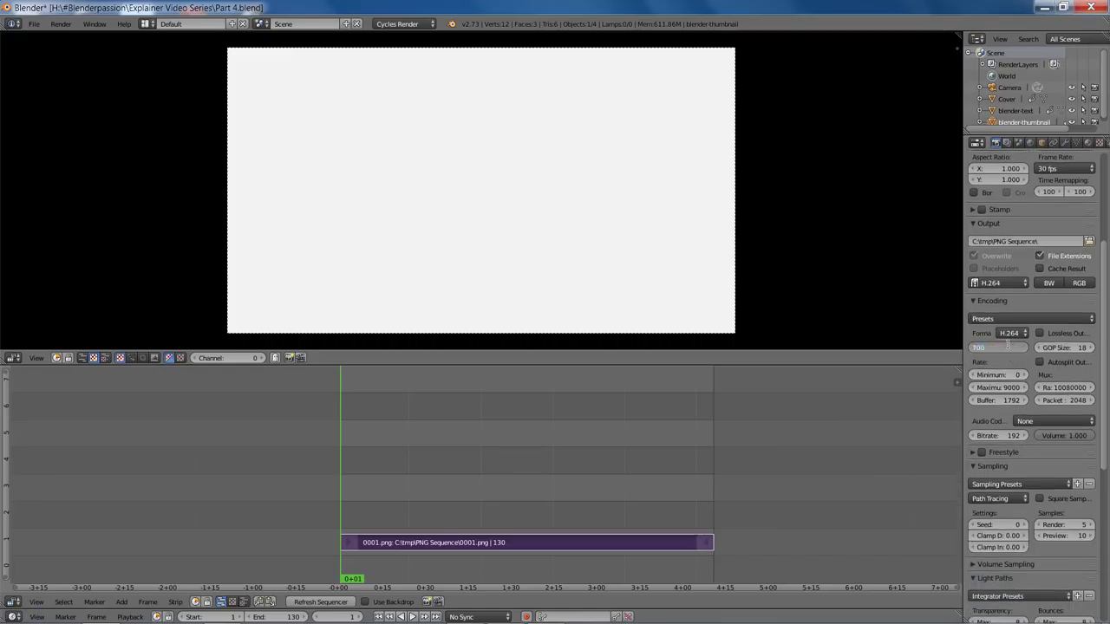
pyautogui.press('Home')
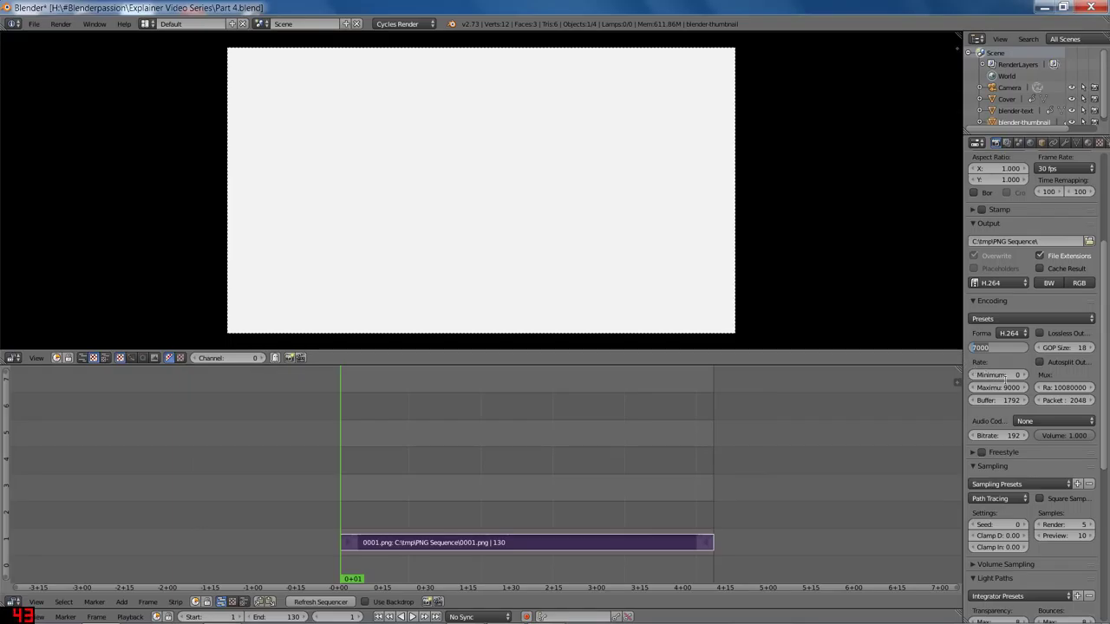
pyautogui.press('Return')
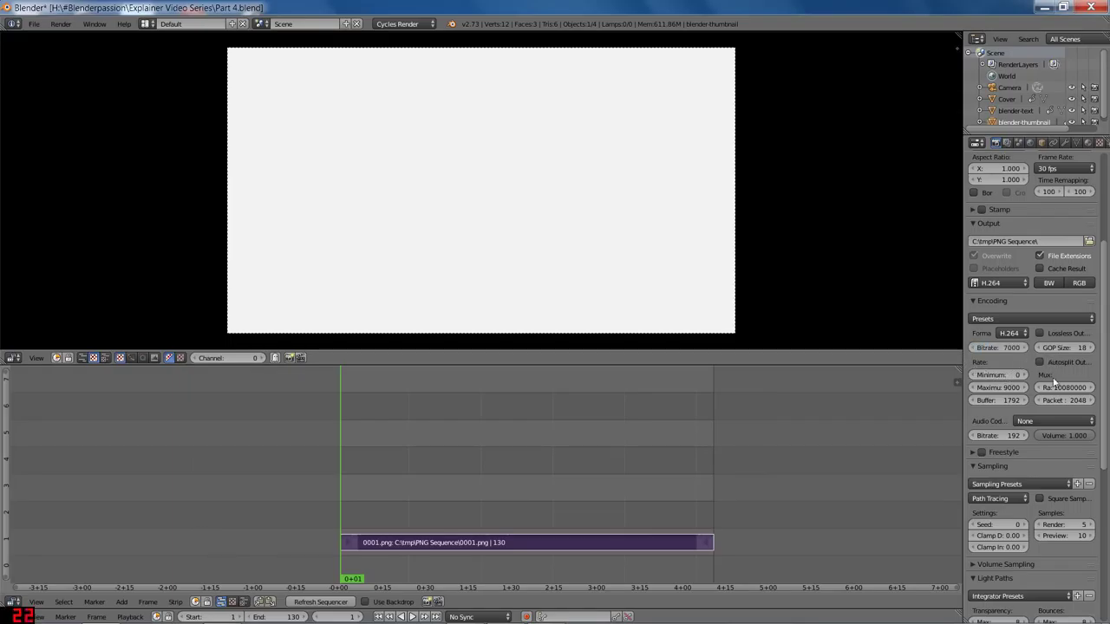
# Keep the audio codec at None and browse for the output folder location
pyautogui.click(1041, 422)
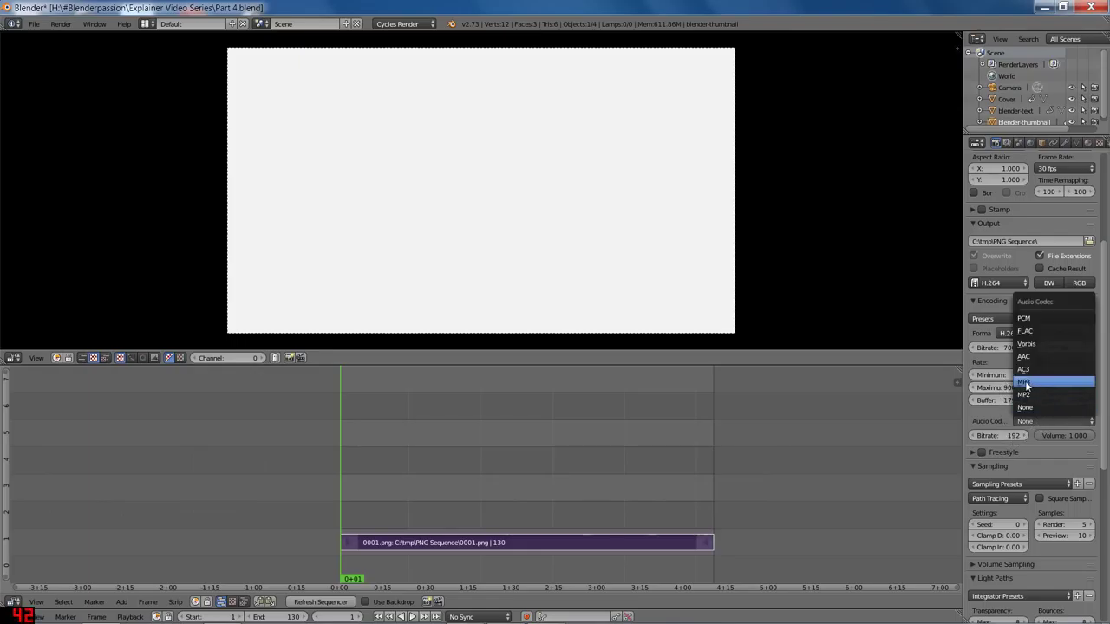
pyautogui.click(1025, 407)
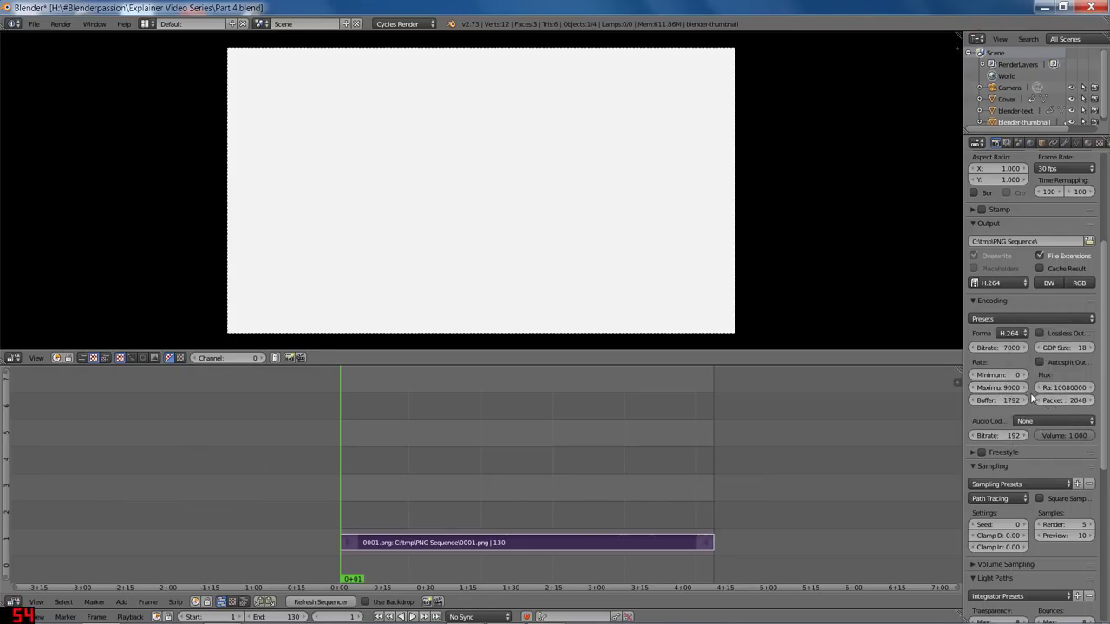
pyautogui.scroll(-3, 1051, 369)
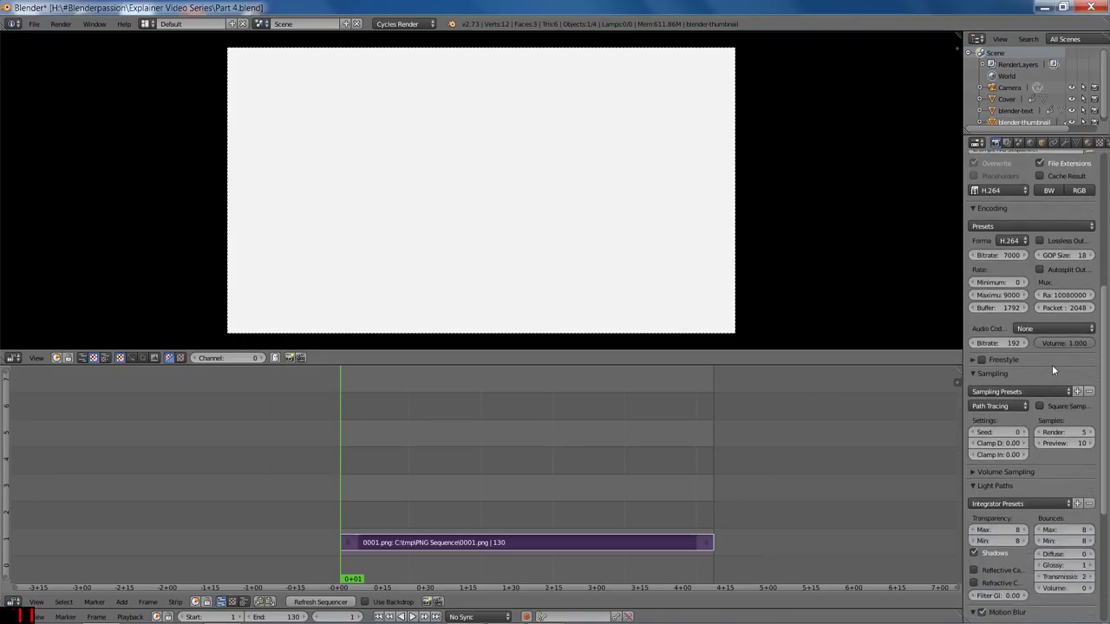
pyautogui.scroll(6, 1051, 363)
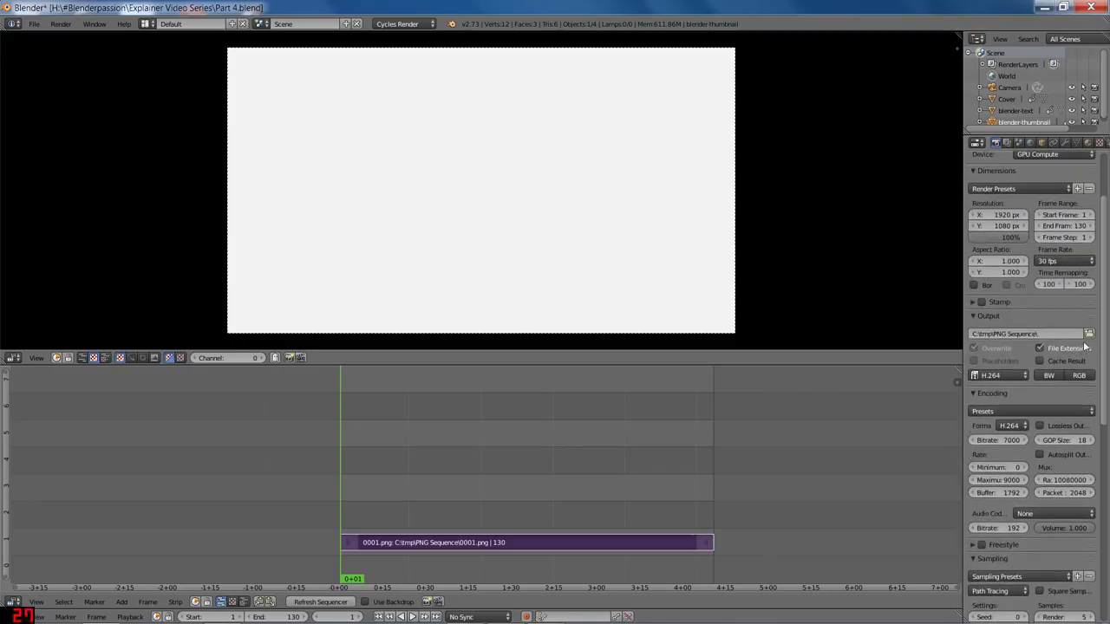
pyautogui.click(1089, 334)
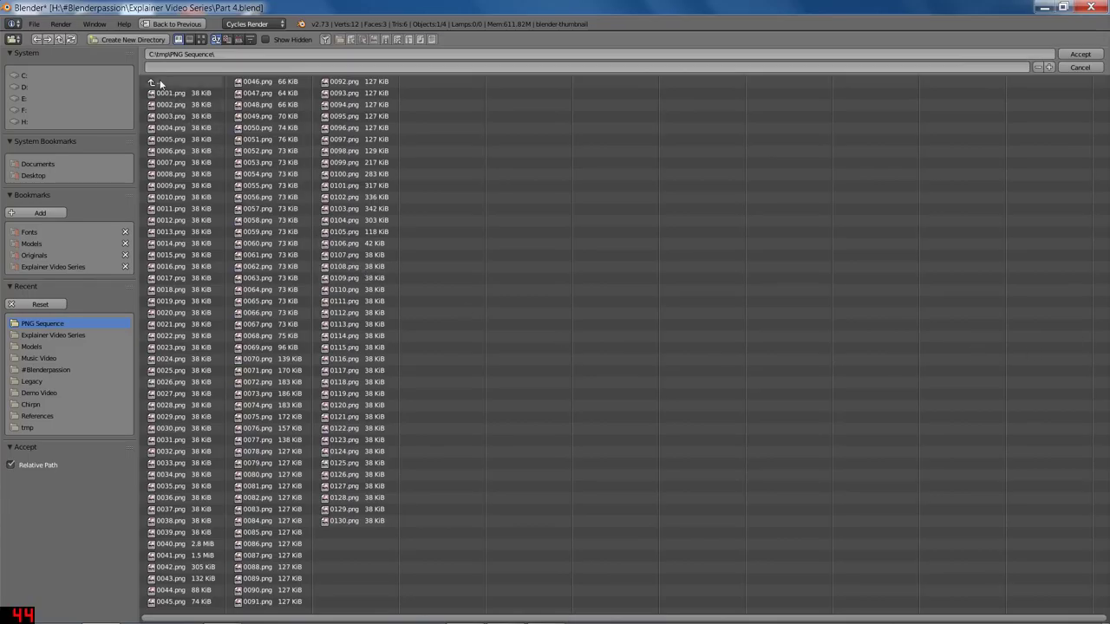
# Keep the C:\tmp\PNG Sequence\ output path and render frames 1-130 as H.264 video
pyautogui.click(1081, 54)
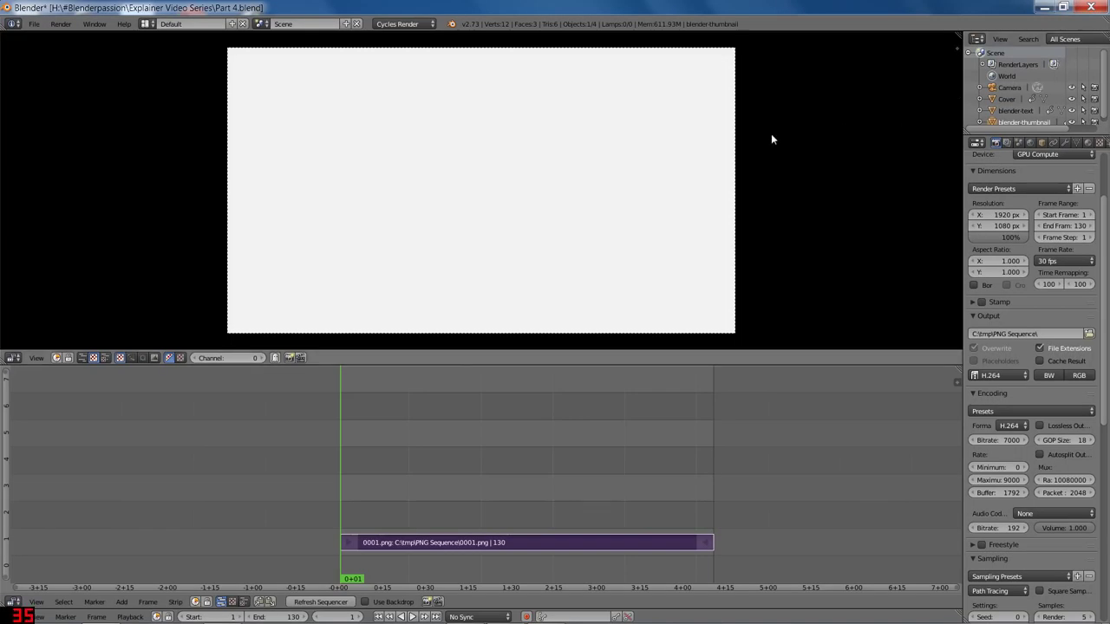
pyautogui.scroll(2, 937, 241)
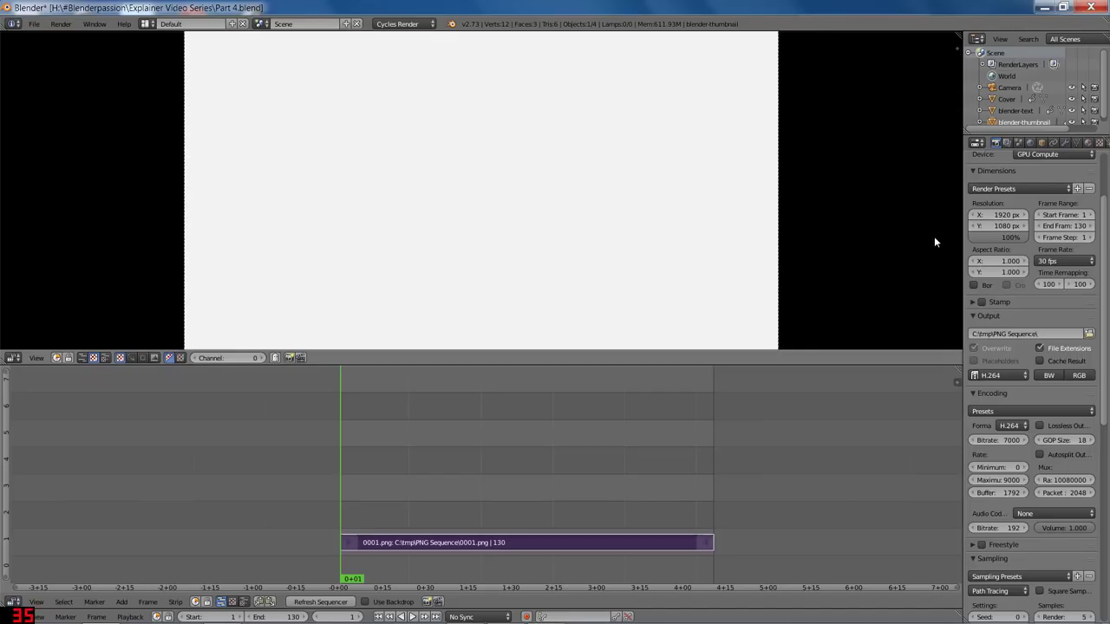
pyautogui.scroll(-2, 919, 242)
pyautogui.hotkey('ctrl', 'F12')
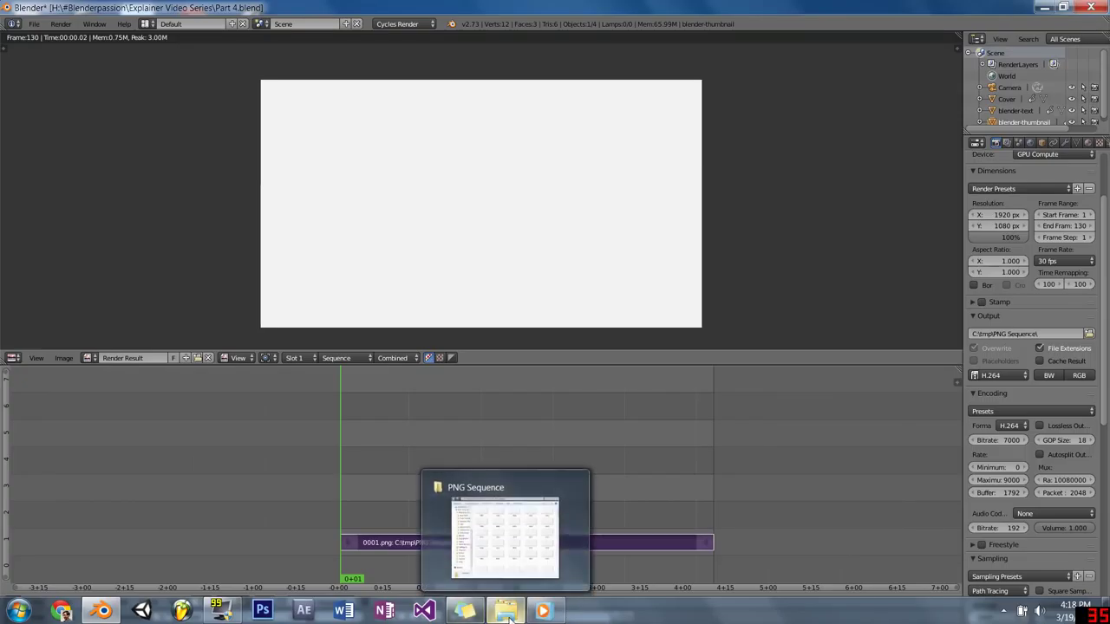
# Play the rendered 0001-0130 video from the PNG Sequence folder
pyautogui.click(503, 537)
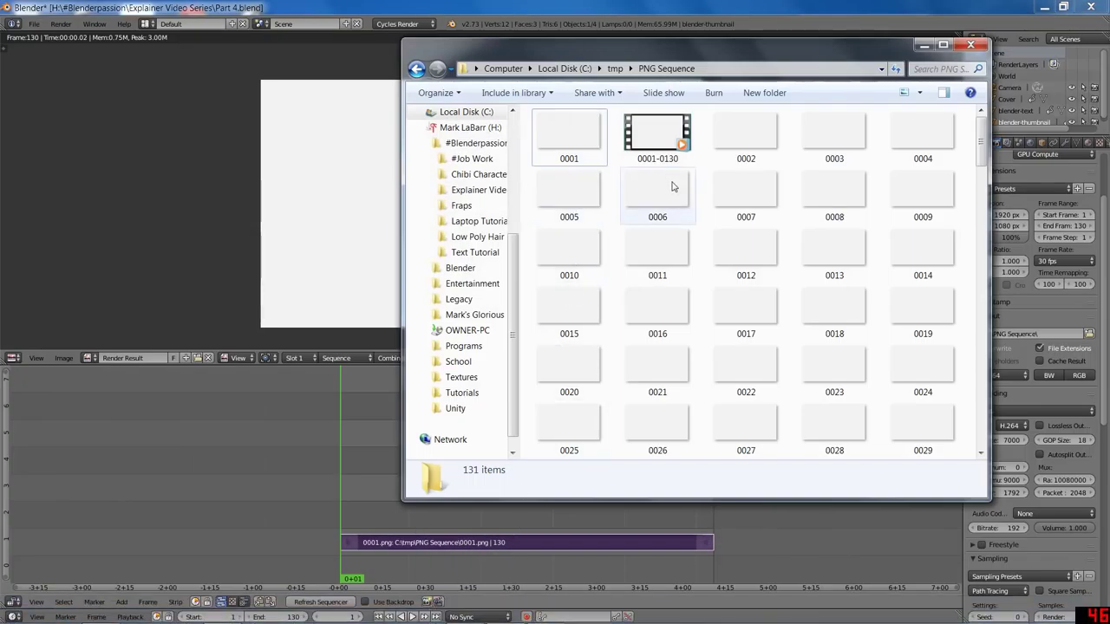
pyautogui.click(670, 161)
pyautogui.doubleClick(670, 159)
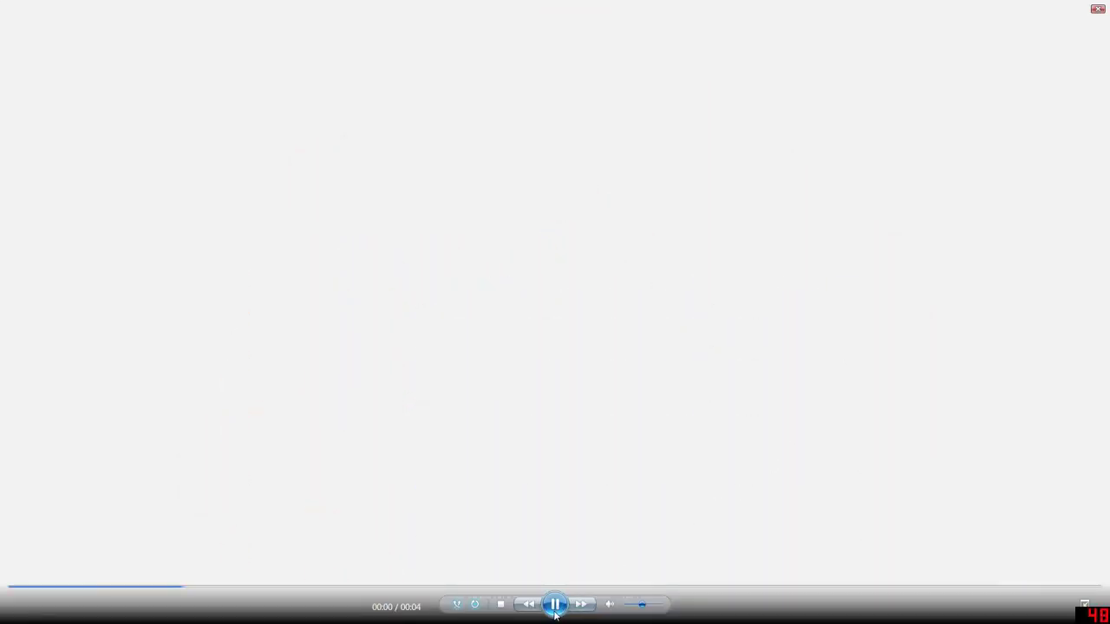
# Pause the 0001-0130 clip and close Windows Media Player
pyautogui.click(749, 395)
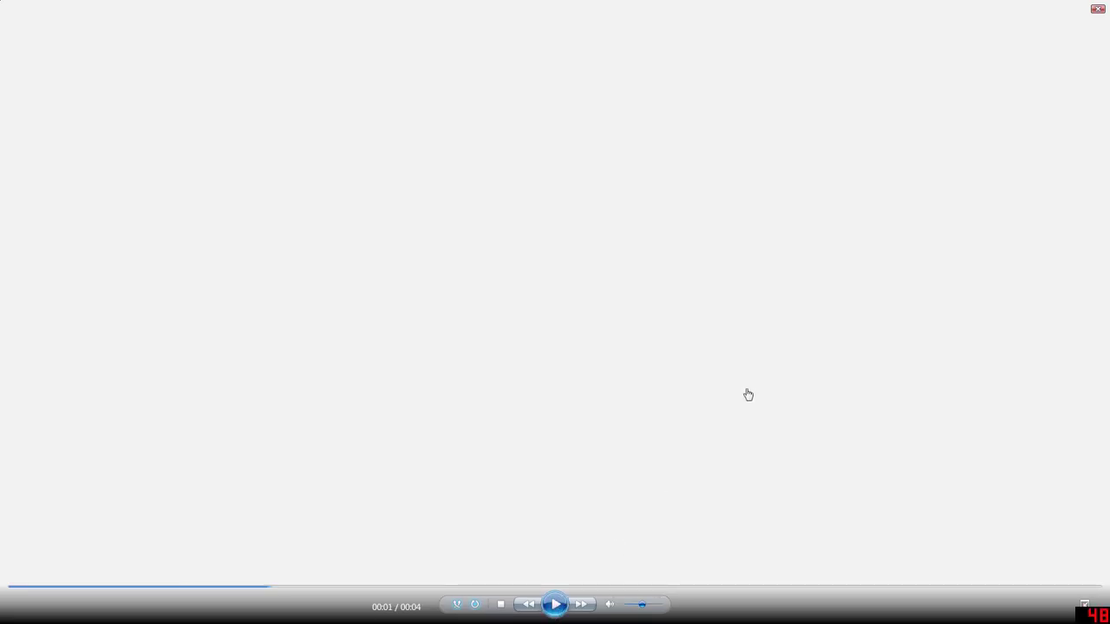
pyautogui.click(1097, 11)
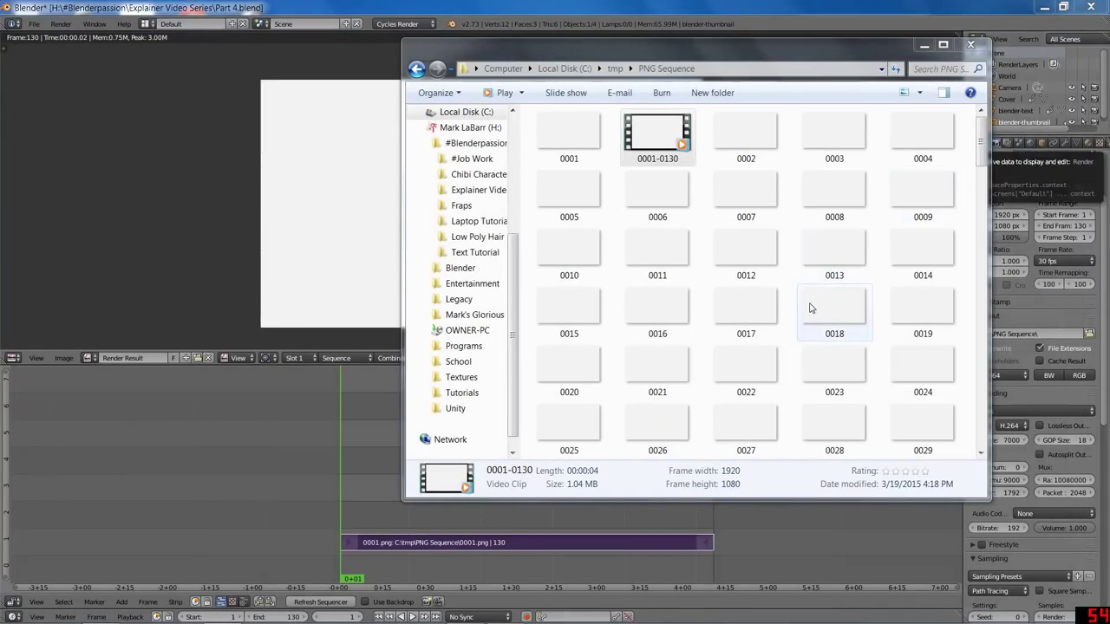